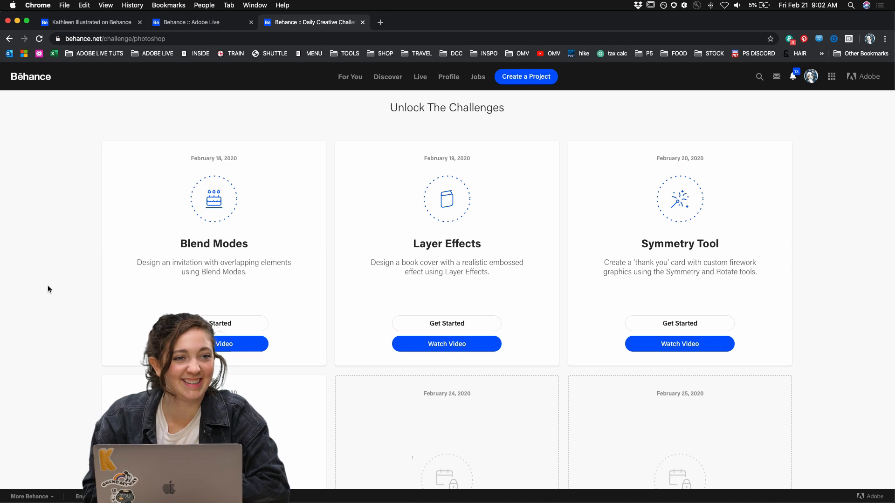
- Look through the unlocked Photoshop challenges and open the starter files for the Symmetry Tool challenge
scroll(70, 281, down, 1)
scroll(92, 339, down, 5)
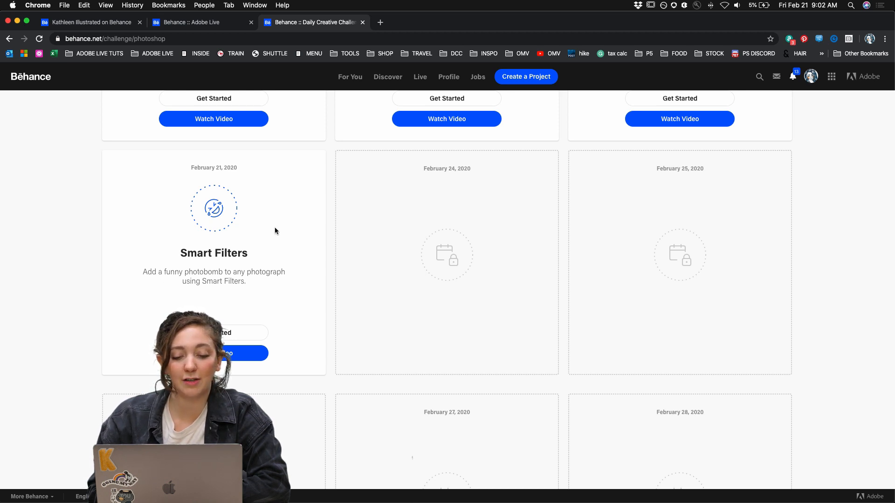
scroll(315, 227, up, 3)
scroll(316, 230, up, 2)
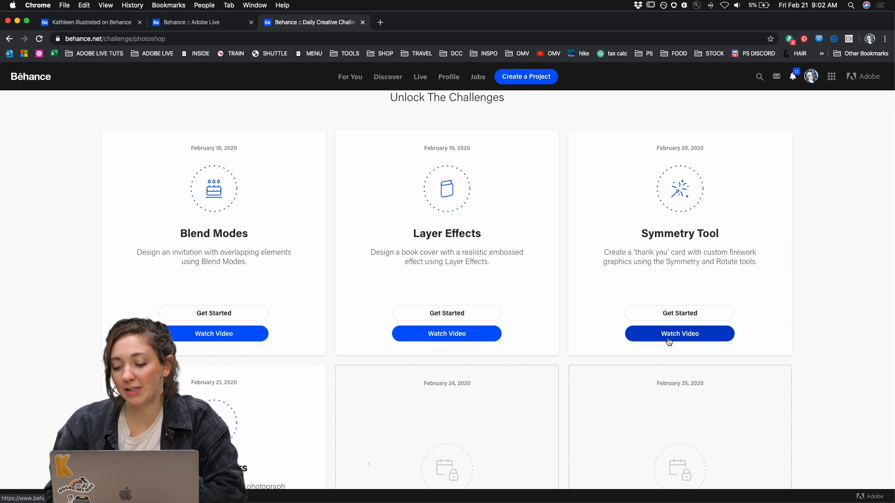
click(668, 315)
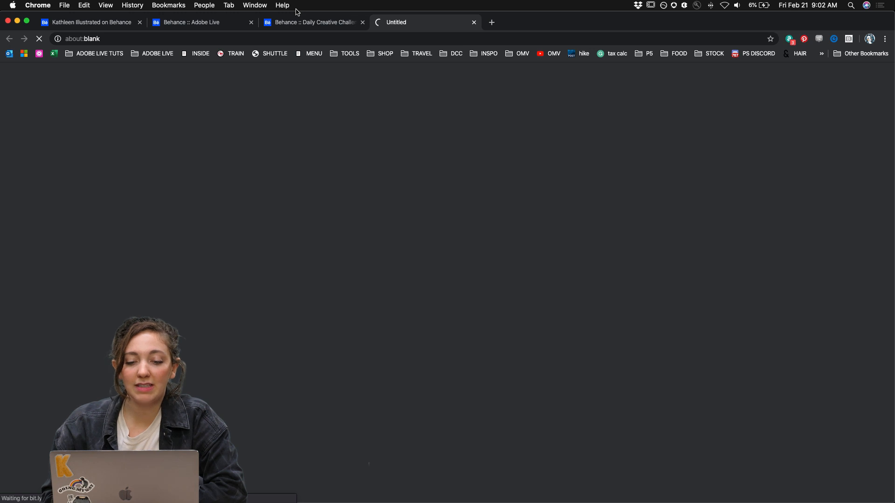
- Return to the Daily Creative Challenge page and check the computer's Wi-Fi status
click(328, 26)
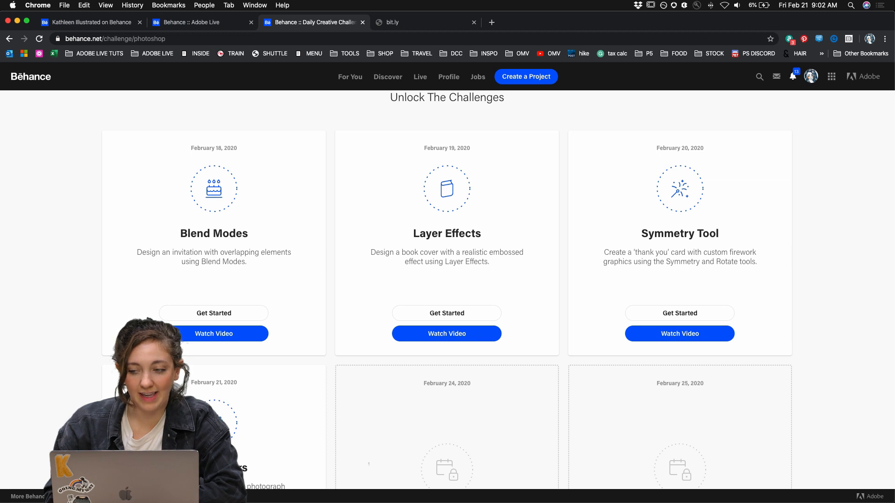
click(723, 5)
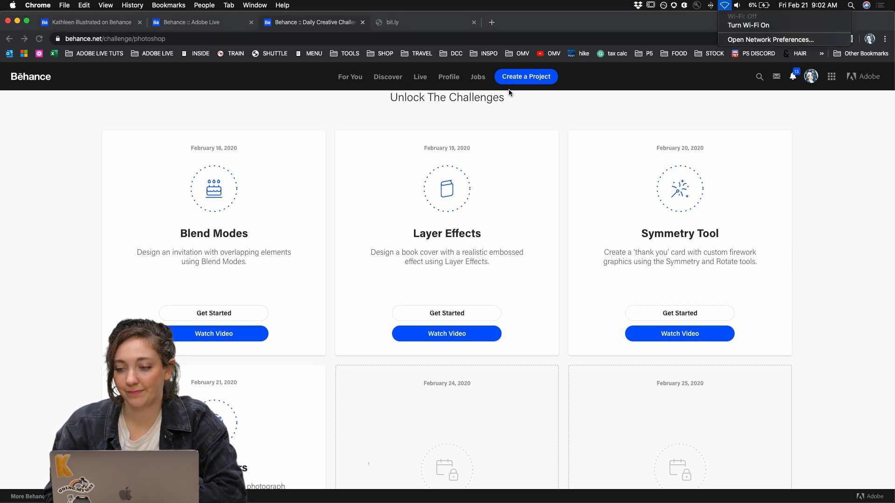
click(80, 237)
- Browse the remaining challenges in the February 3 - February 14 and January 21 - January 31 sets, and return to the page header
scroll(105, 300, down, 5)
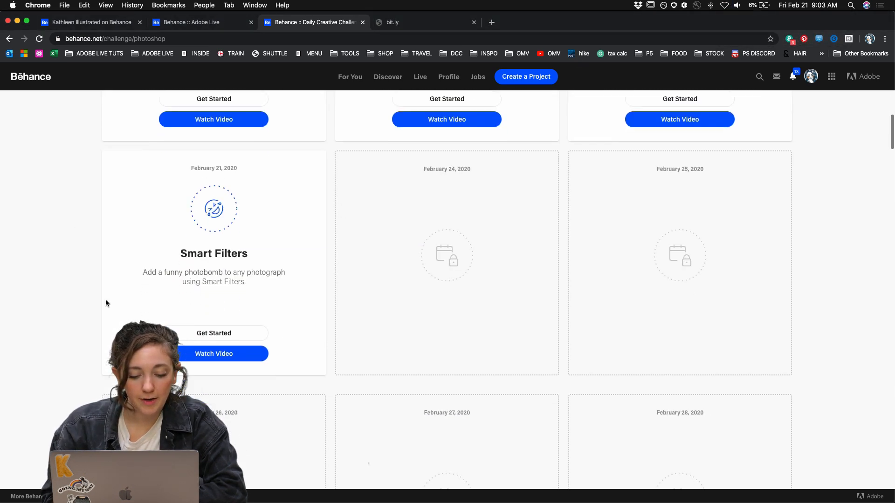
scroll(106, 303, down, 15)
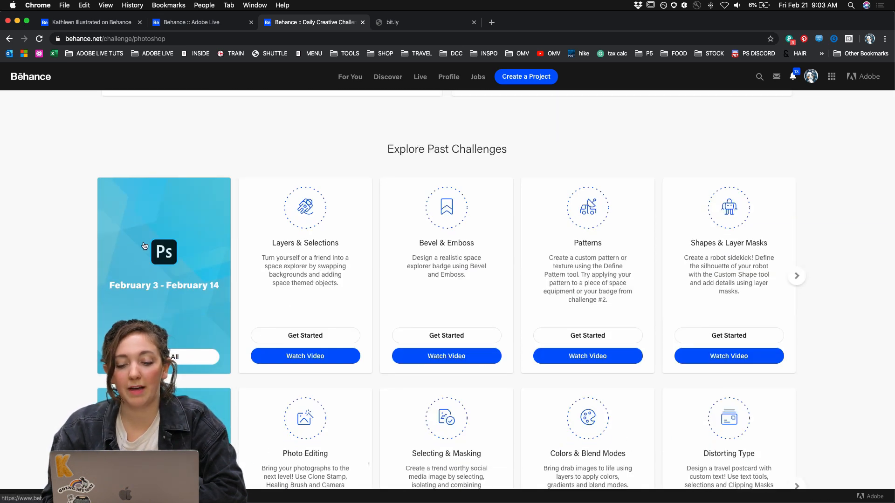
click(797, 276)
scroll(795, 334, down, 4)
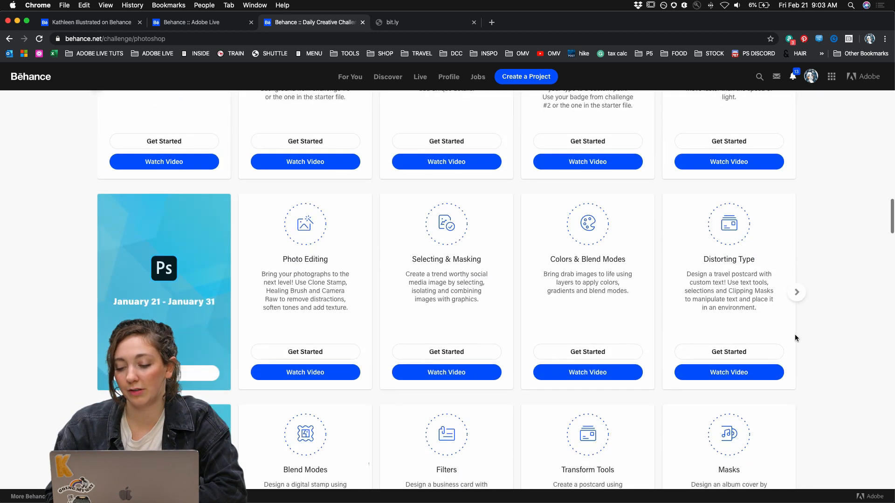
click(796, 292)
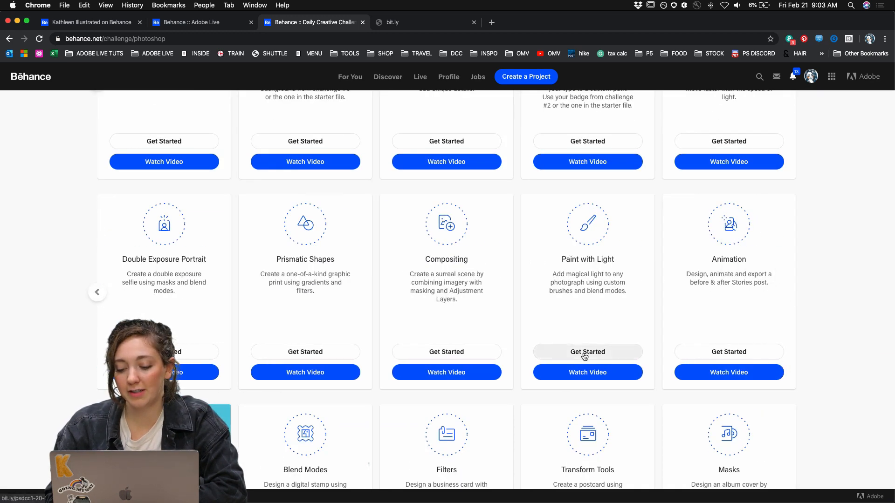
scroll(733, 317, up, 12)
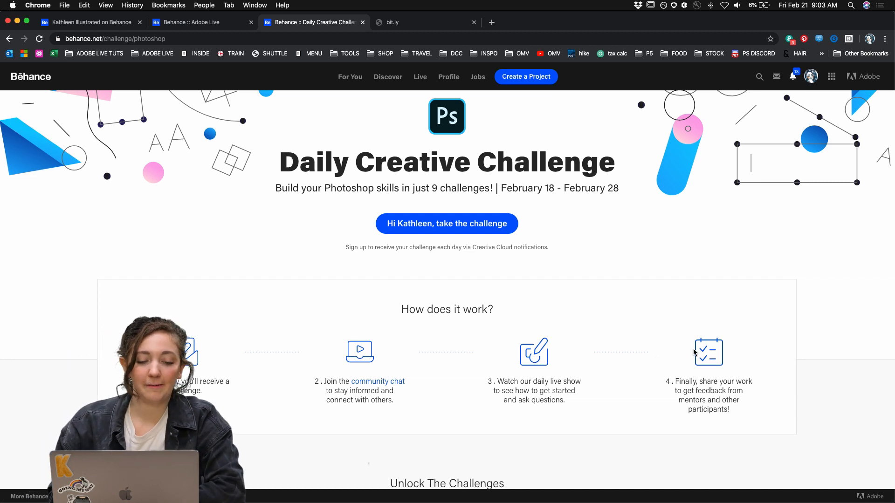
scroll(321, 352, up, 1)
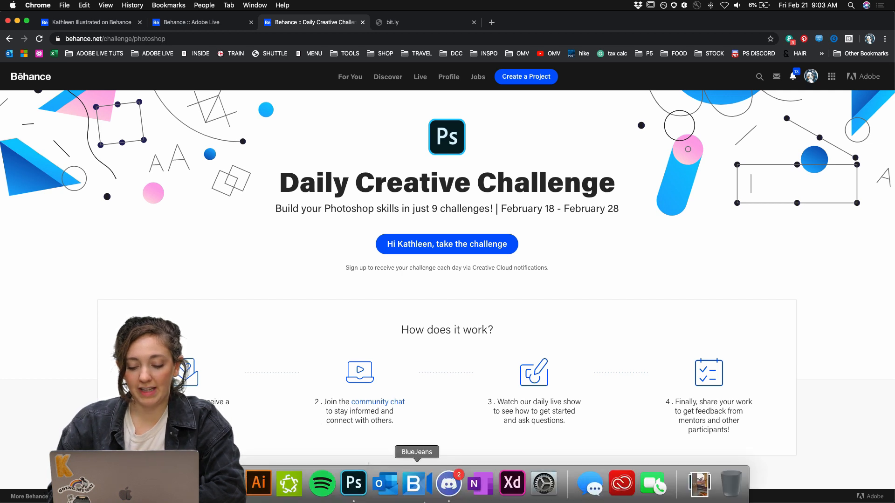
- Switch to Discord and view the "THANK YOU" firework submission enlarged in the current-challenge channel
click(445, 501)
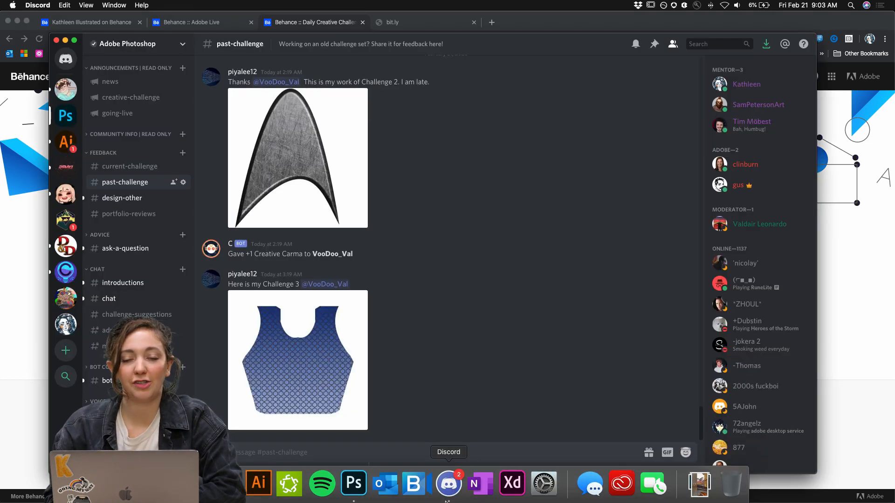
click(108, 169)
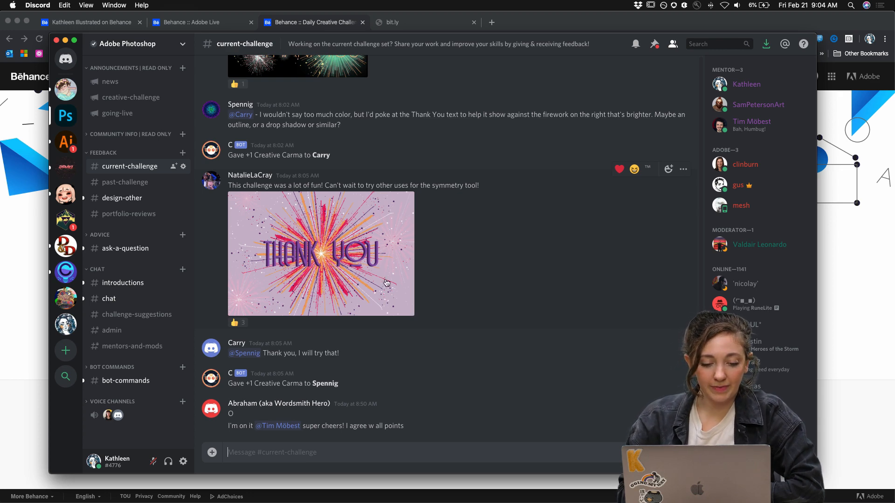
click(381, 275)
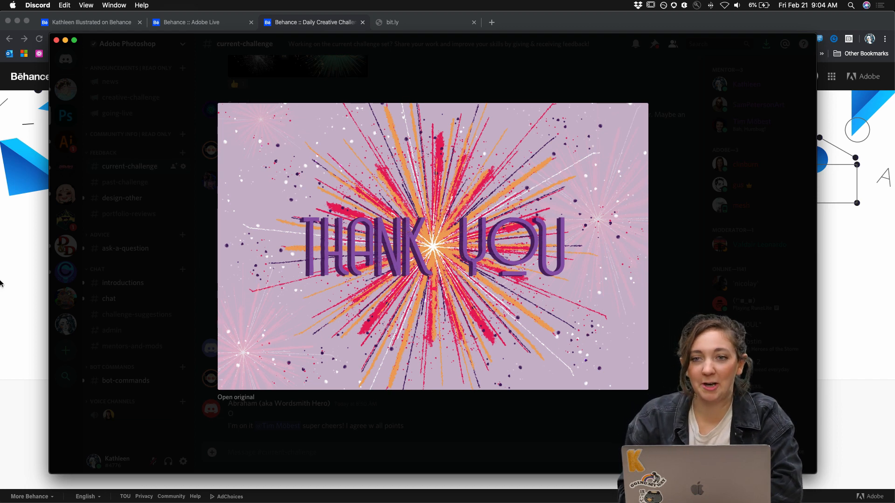
click(146, 372)
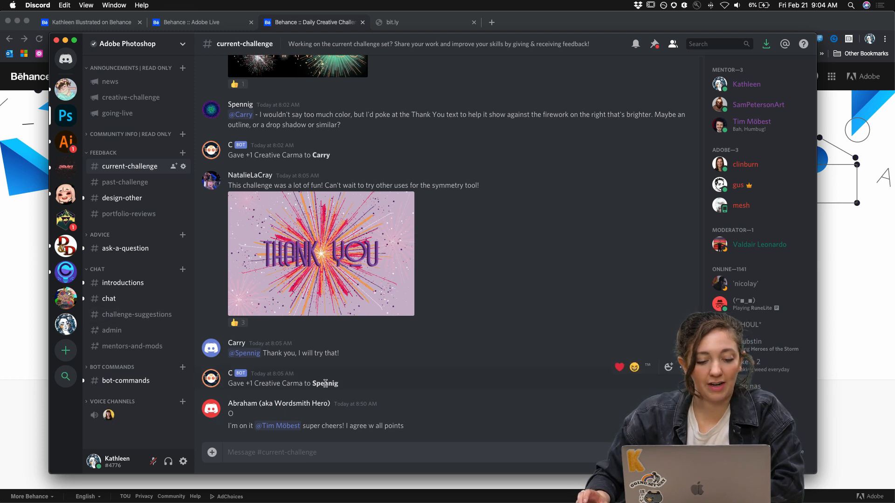
- Switch to Photoshop with working-fish.psd and activate the Move tool in place of the Crop tool
mouse_move(355, 501)
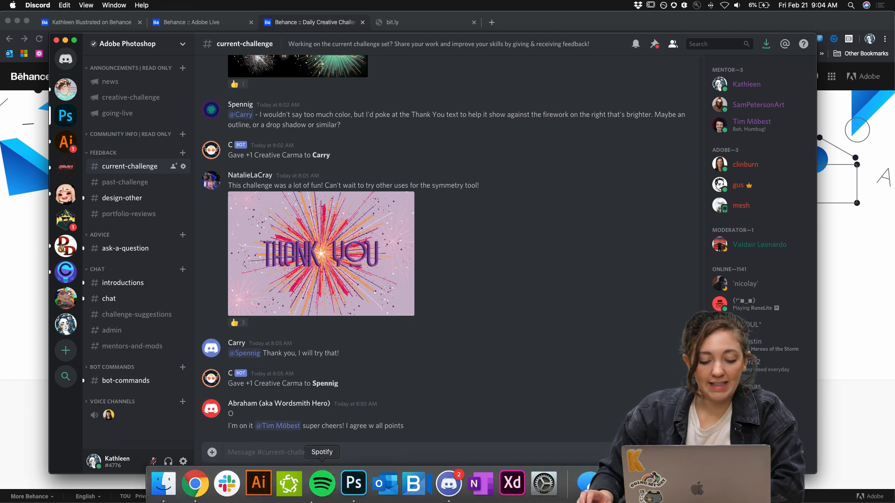
click(354, 485)
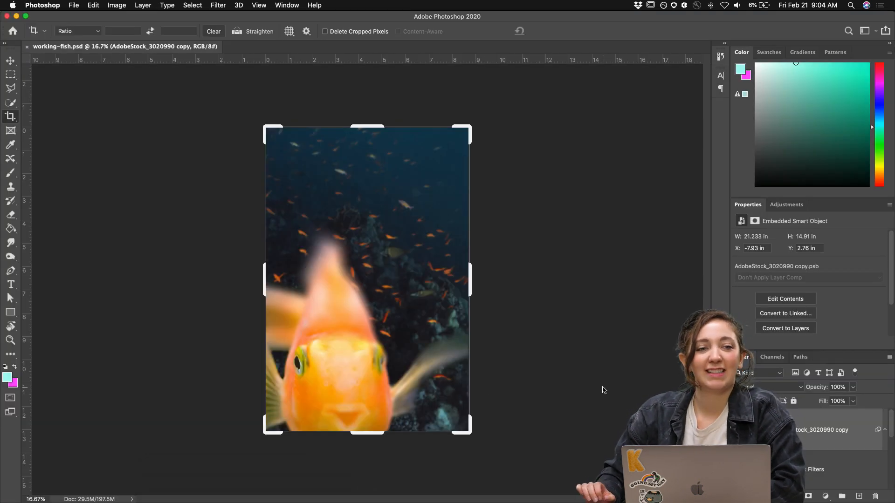
click(15, 61)
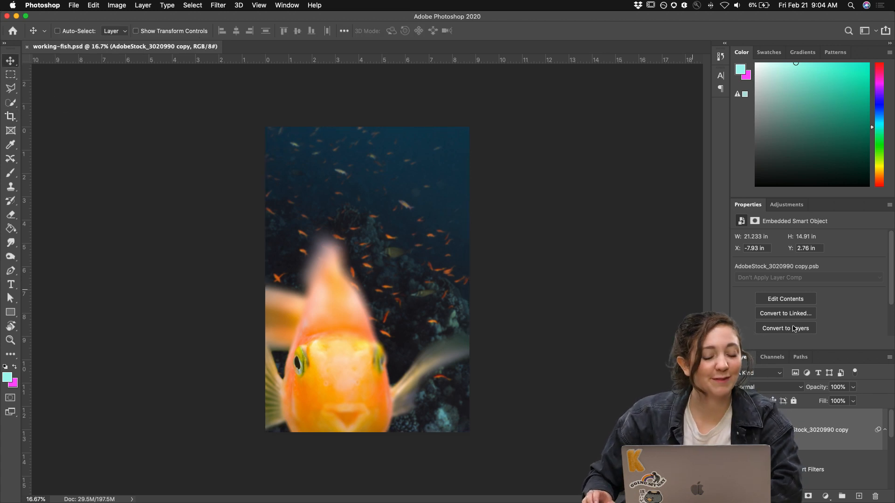
- Hide and show the AdobeStock_3020990 copy layer to compare the image, and enlarge the Layers panel
click(737, 429)
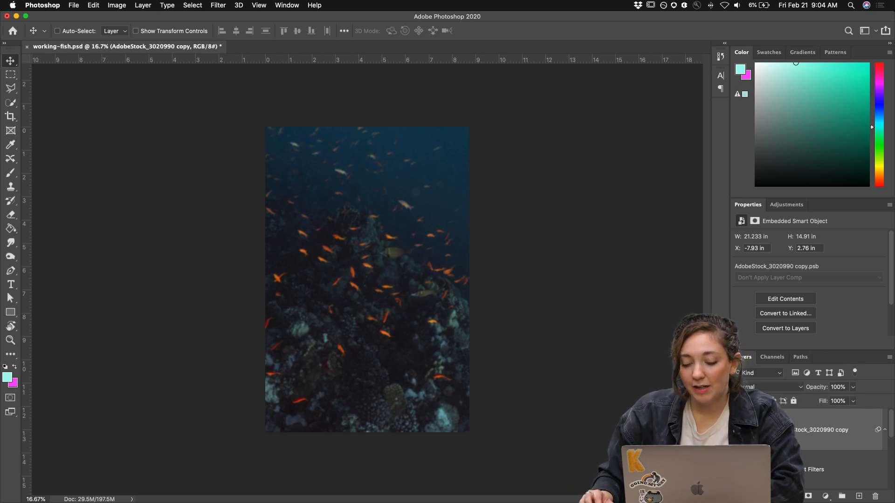
click(737, 430)
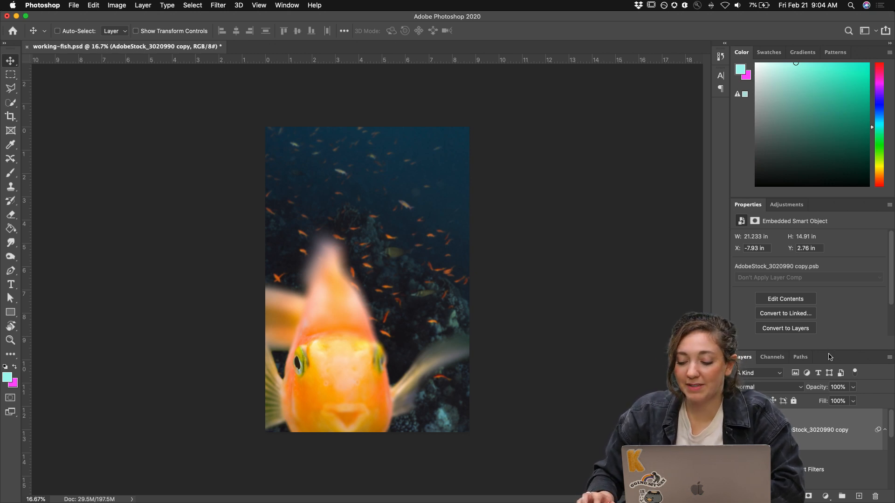
drag(829, 357, 826, 276)
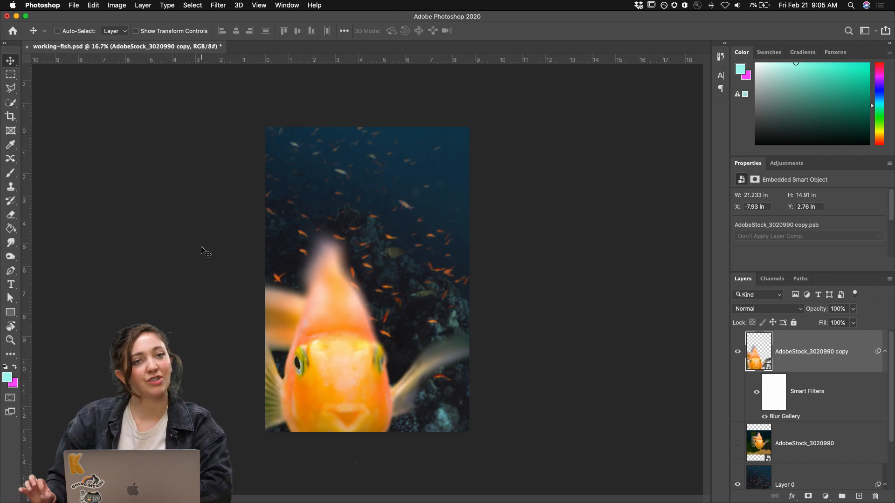
- Switch to Chrome and open the Assets folder in the Smart Filters challenge's starter files on Dropbox
mouse_move(224, 498)
click(195, 483)
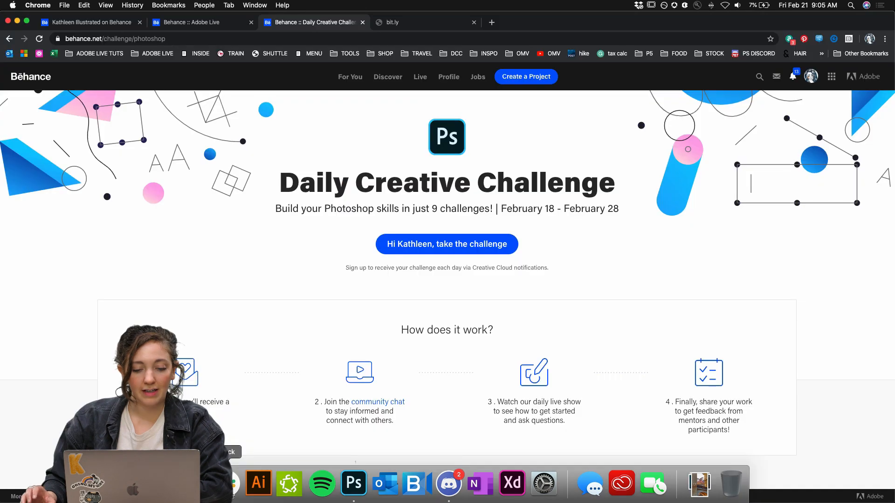
scroll(259, 365, down, 10)
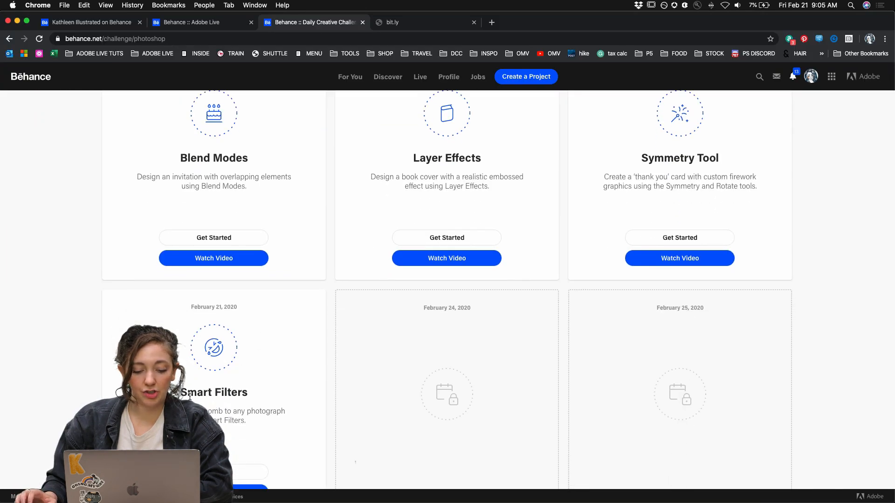
scroll(259, 365, down, 3)
click(215, 365)
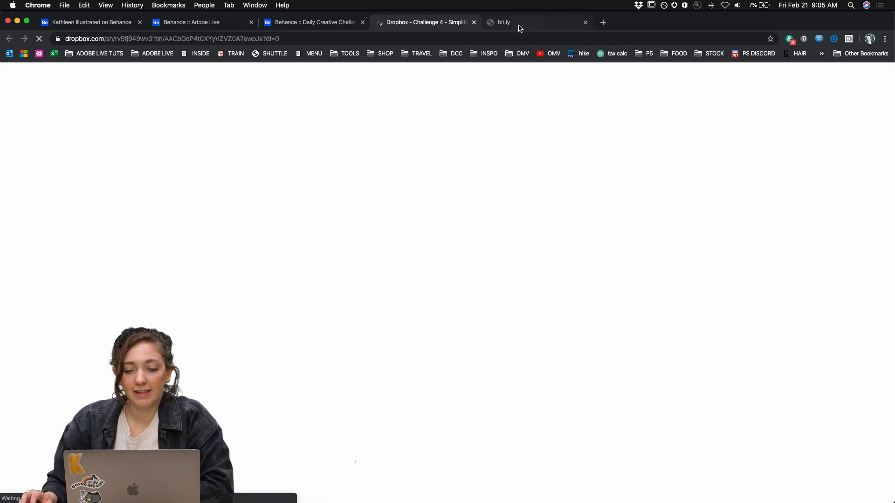
click(271, 181)
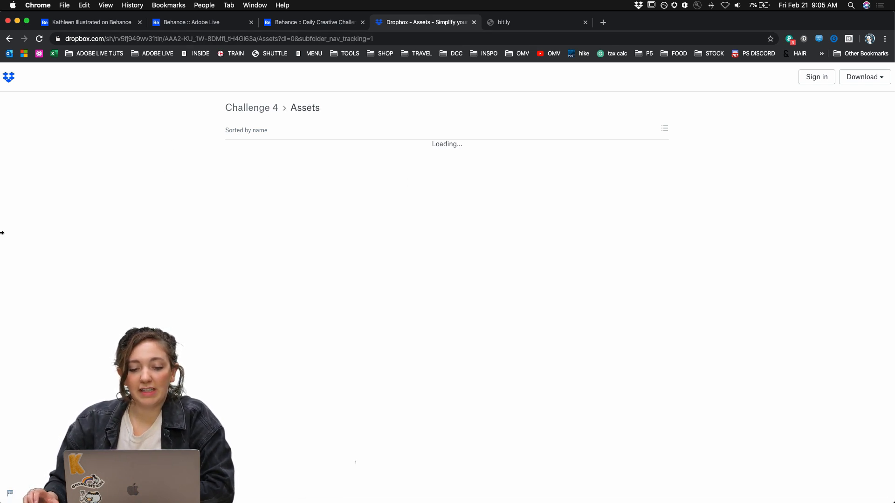
- Go back to Photoshop and bring up the LICENSED folder in Finder over the document
mouse_move(283, 502)
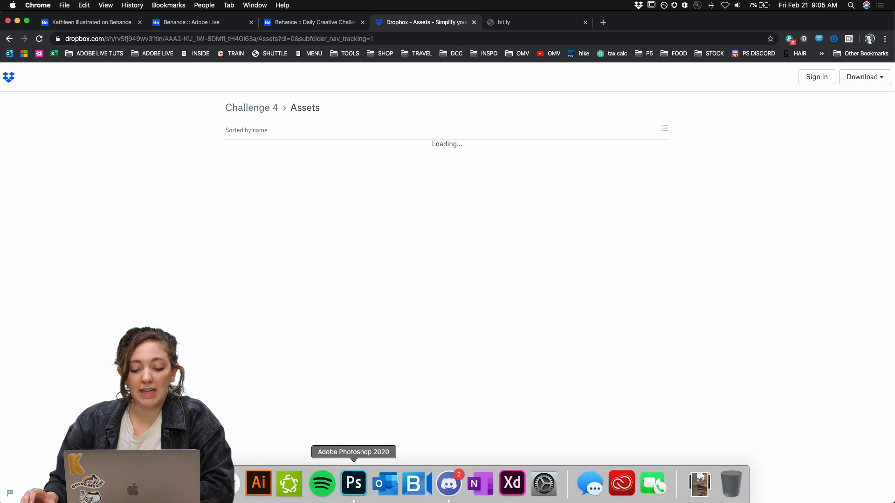
click(350, 493)
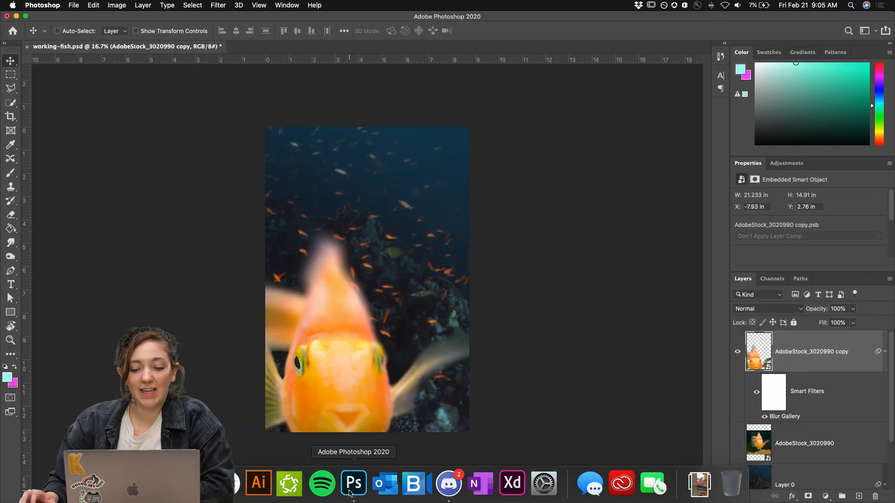
click(164, 485)
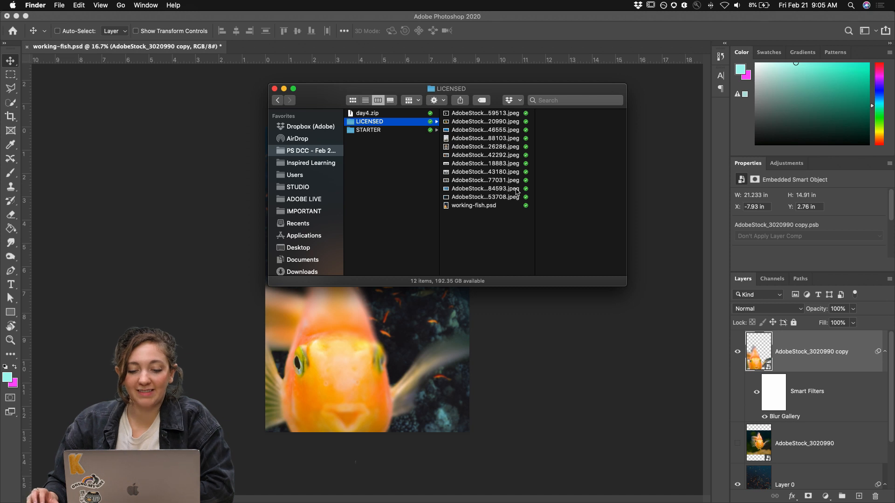
- Preview the stock images in the LICENSED folder one by one, from AdobeStock_1859513.jpeg through working-fish.psd
click(496, 113)
key(space)
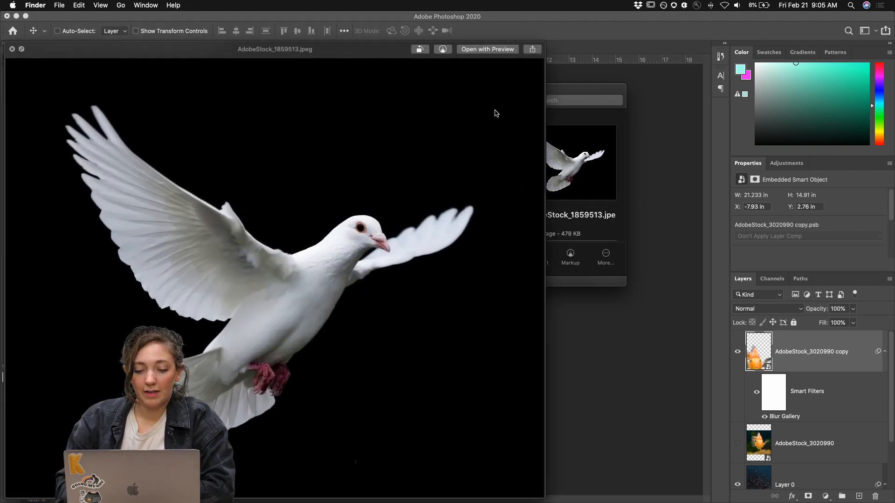
key(Down)
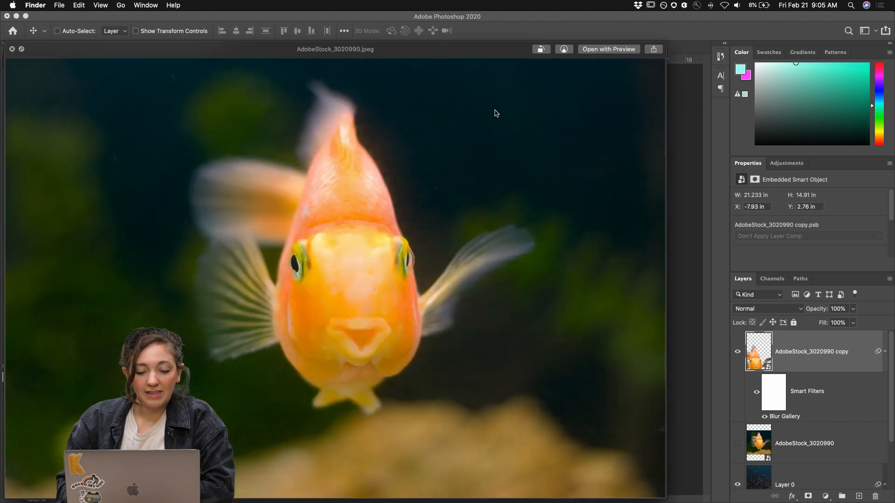
key(Down)
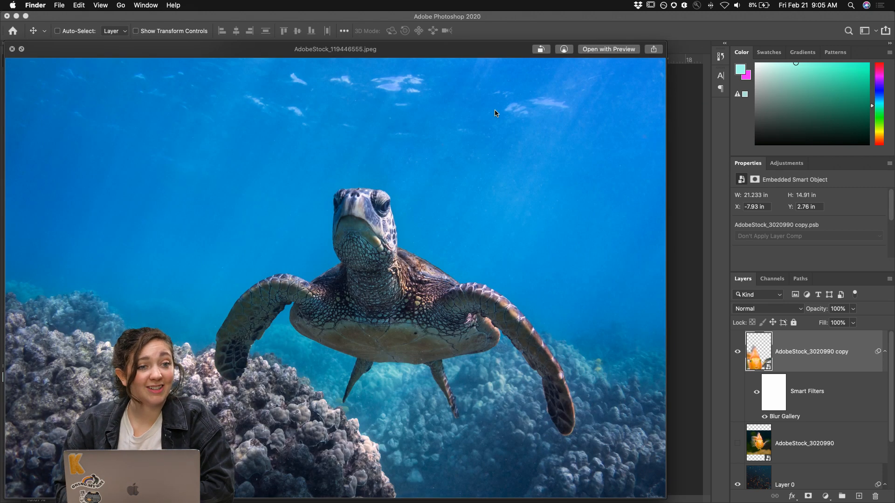
key(Down)
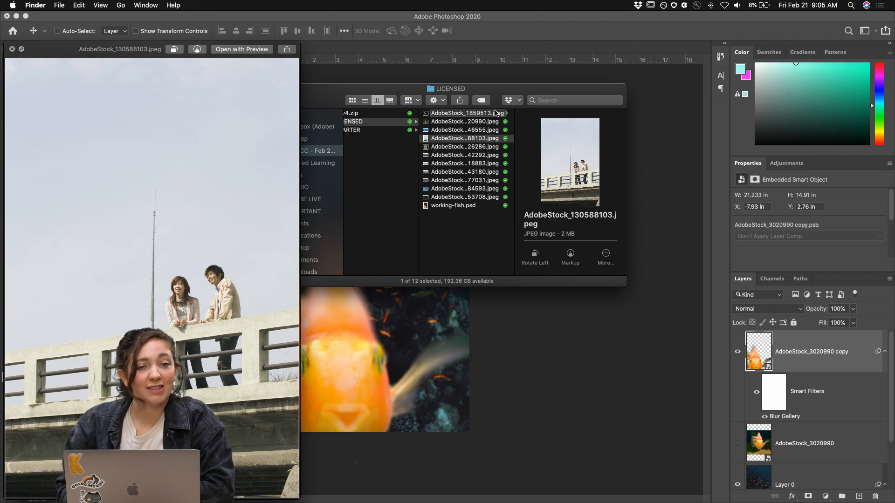
key(Down)
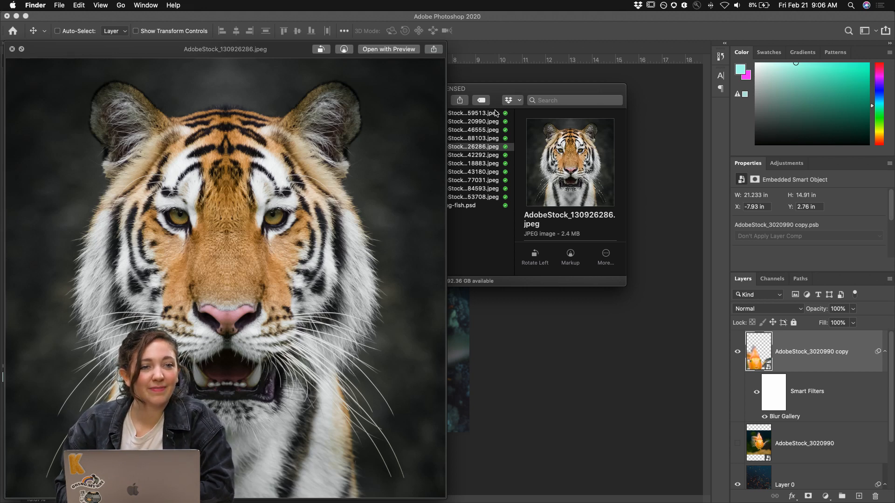
key(Down)
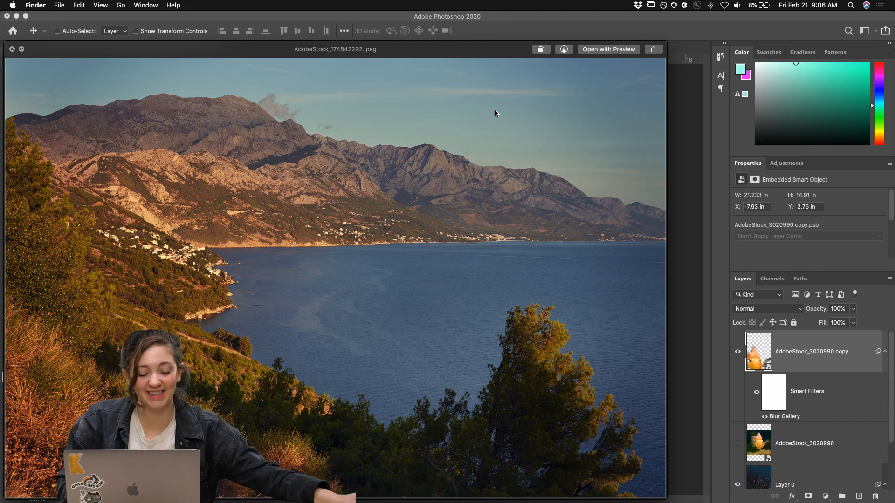
key(Down)
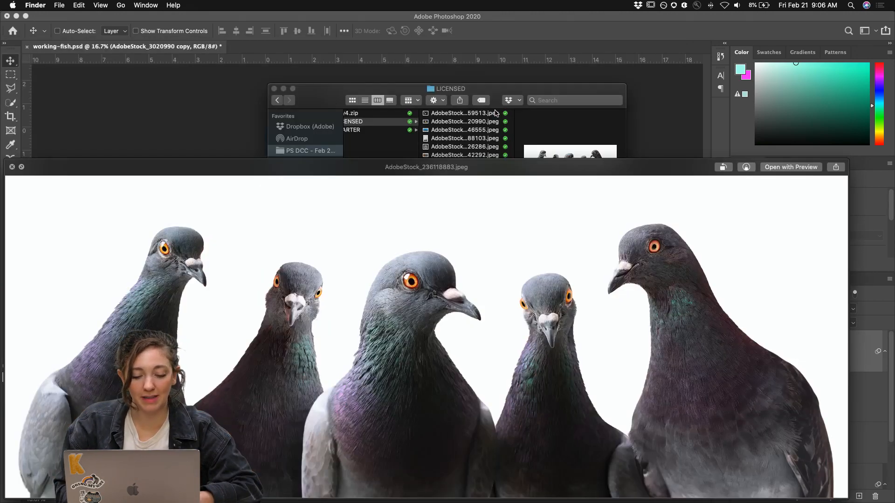
drag(384, 167, 405, 66)
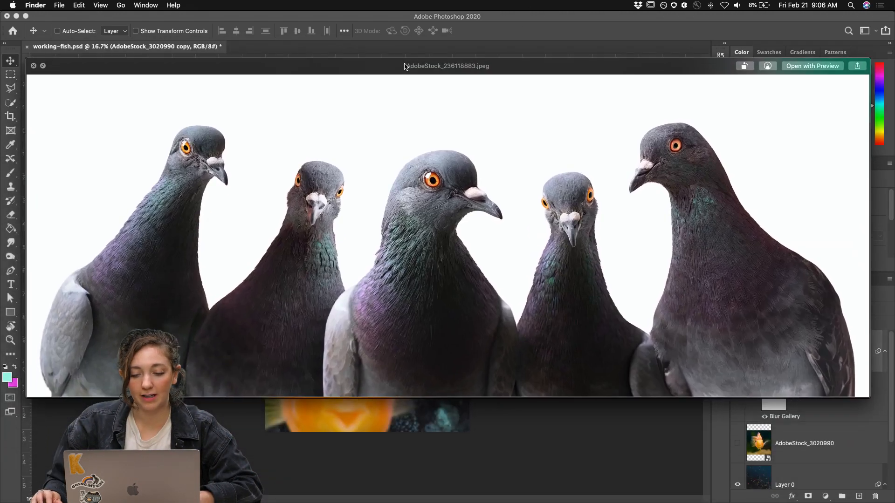
key(Down)
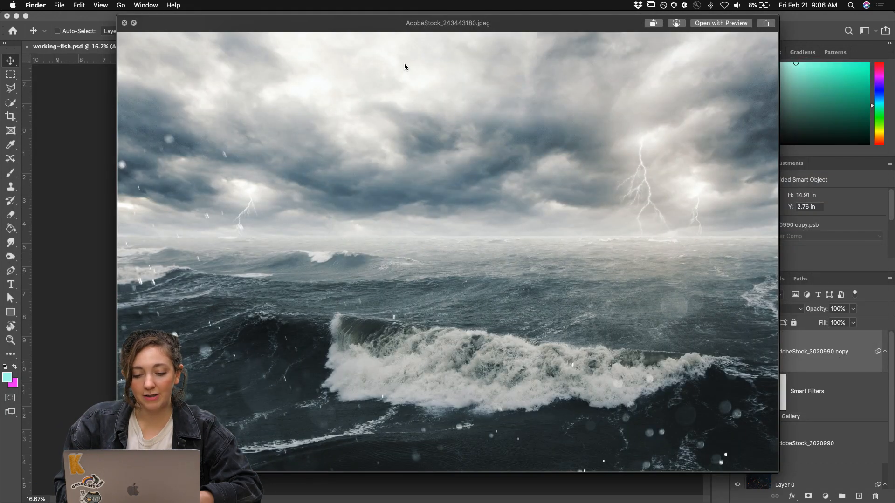
key(Down)
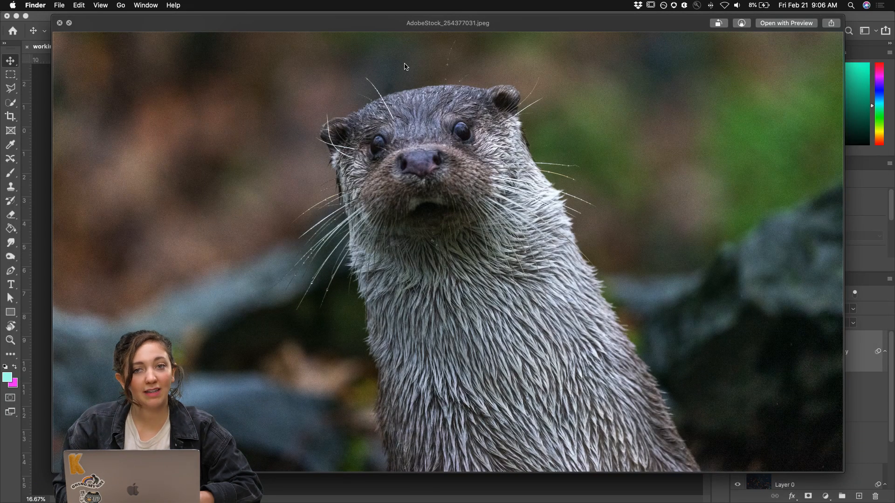
key(Down)
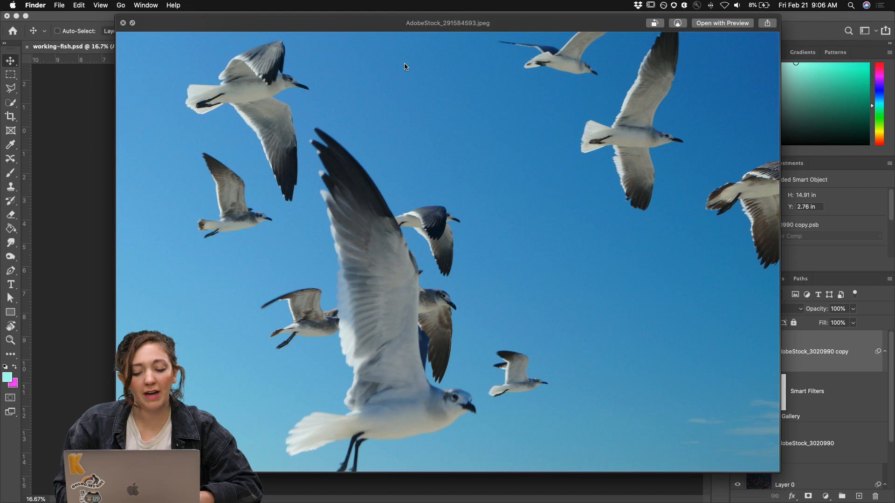
key(Down)
key(Down)
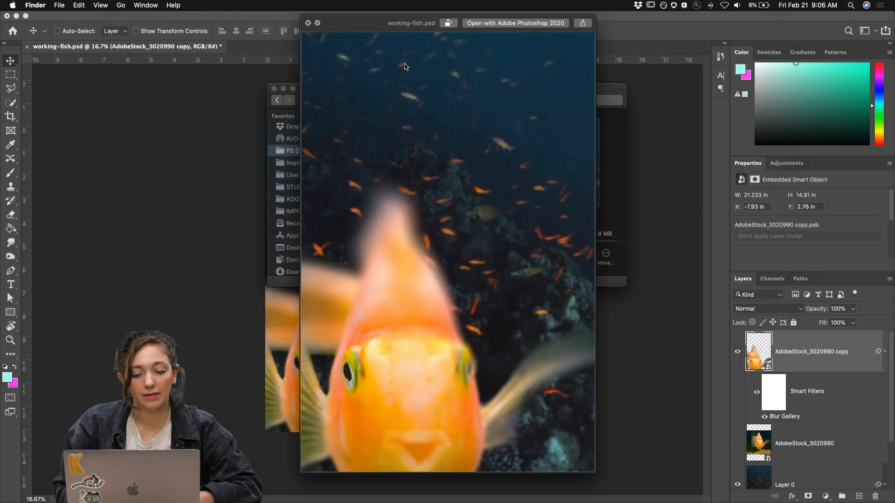
key(space)
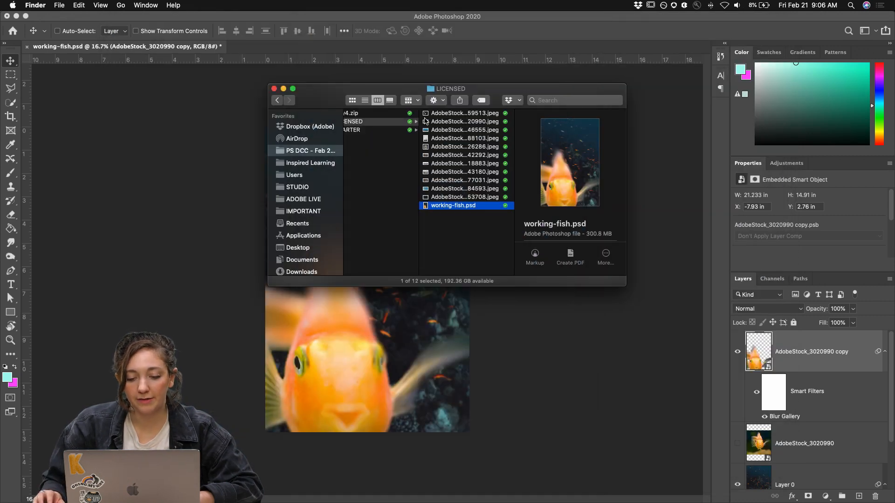
- Find the coastal landscape AdobeStock_174842292.jpeg in the LICENSED folder and place it into the working-fish.psd document
click(448, 181)
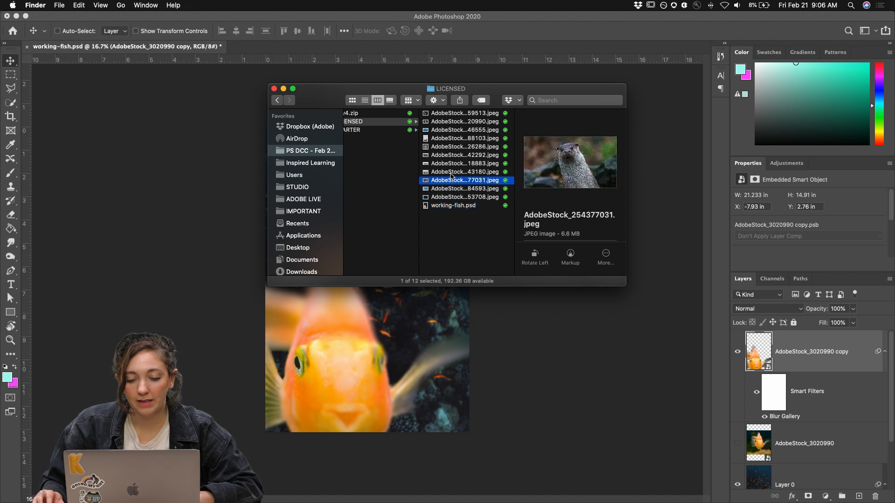
click(451, 172)
click(458, 163)
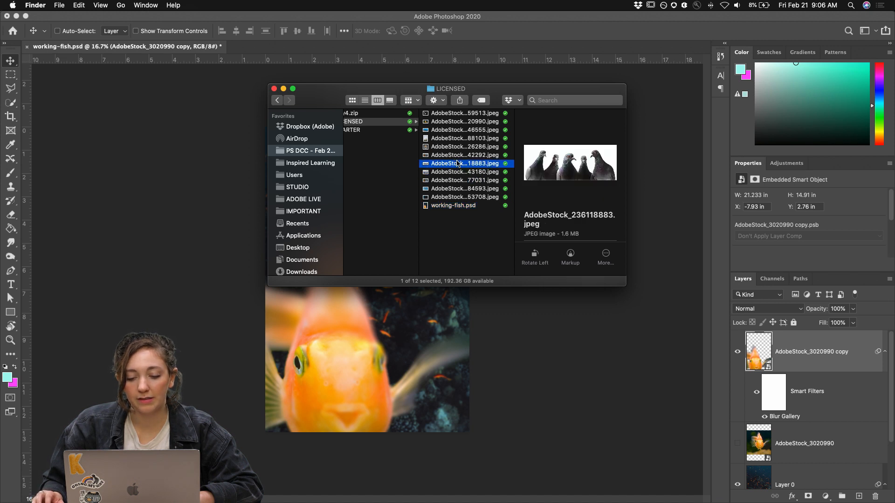
click(459, 156)
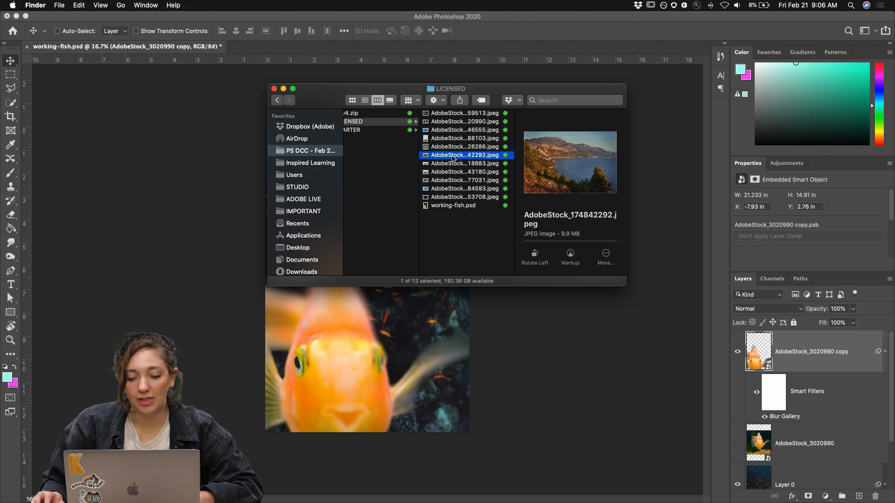
drag(411, 83, 665, 75)
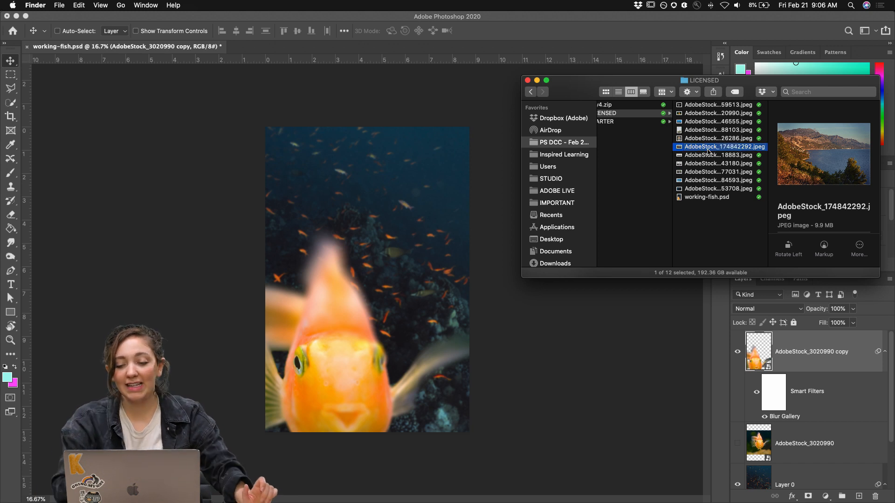
drag(707, 149, 381, 277)
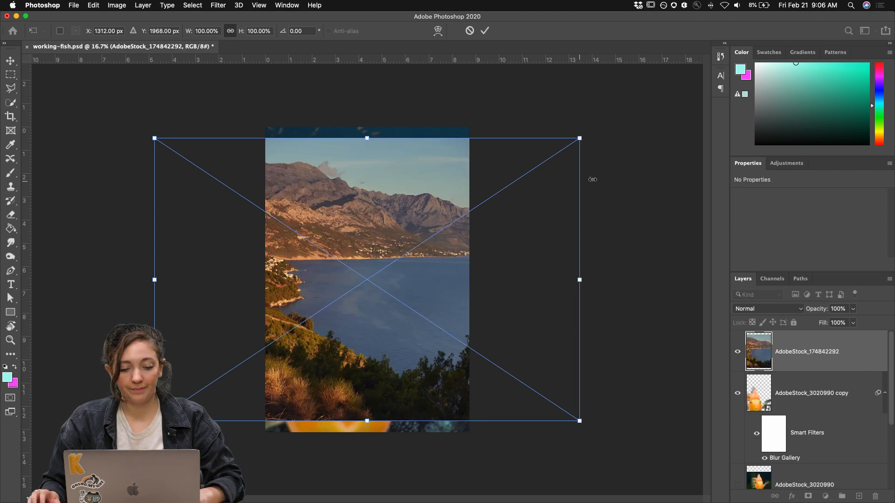
- Scale the placed landscape to 127.14%, position it to cover the whole canvas, and enlarge the Layers panel
drag(583, 141, 646, 102)
drag(371, 207, 420, 228)
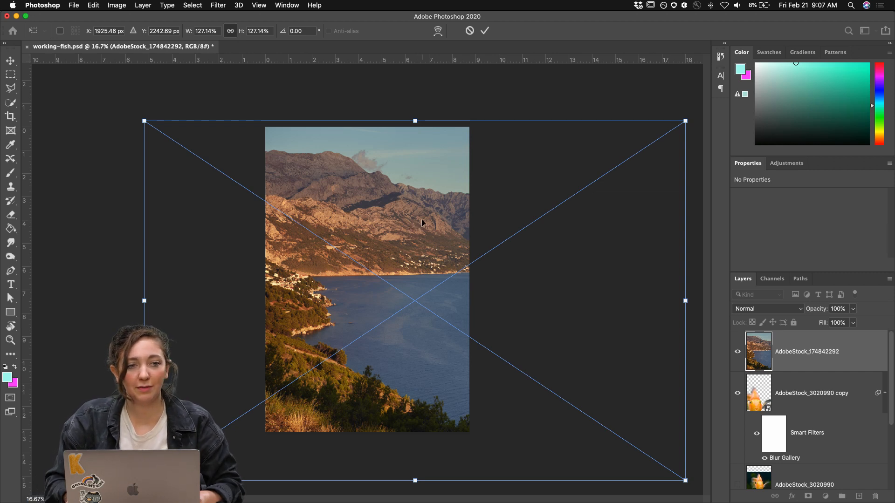
key(Return)
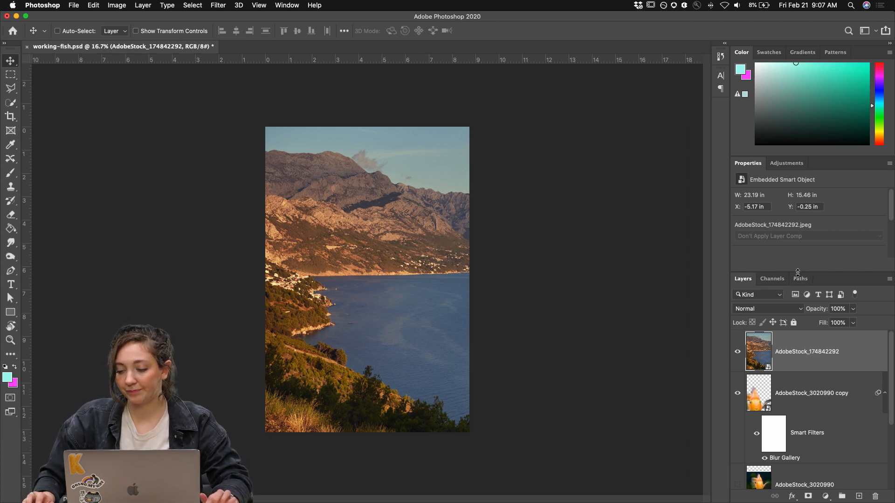
drag(797, 272, 797, 224)
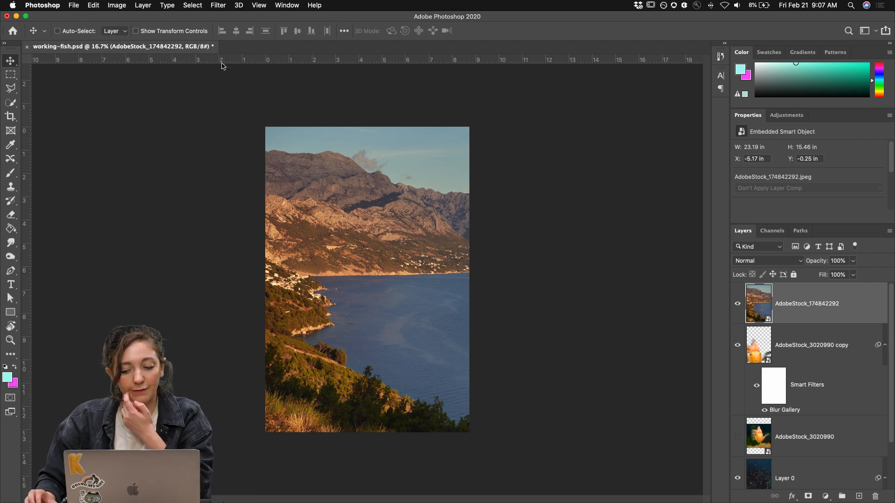
- Bring the LICENSED folder back over the document and preview the otter image AdobeStock_254377031.jpeg
click(74, 6)
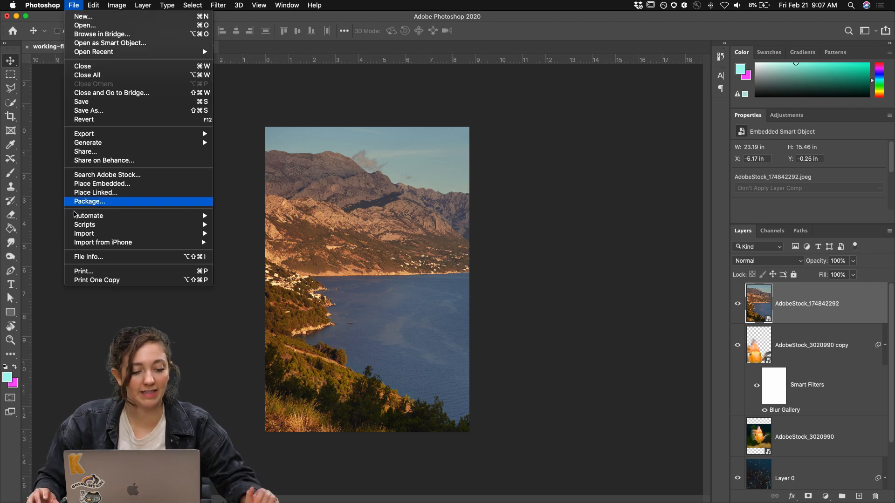
key(Escape)
click(220, 496)
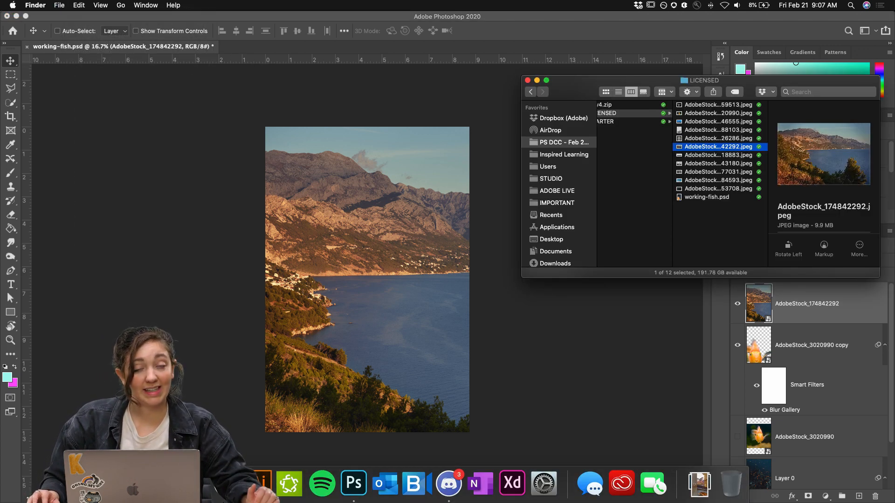
drag(584, 87, 378, 56)
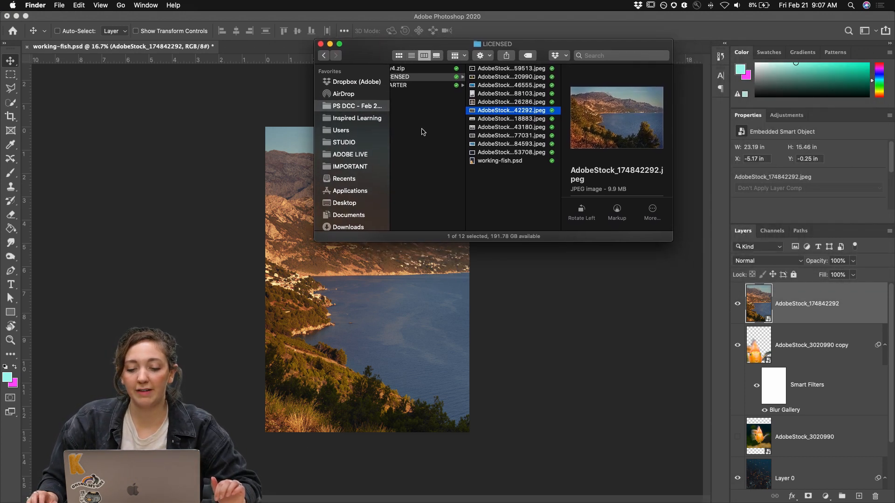
click(500, 119)
key(Down)
key(Down)
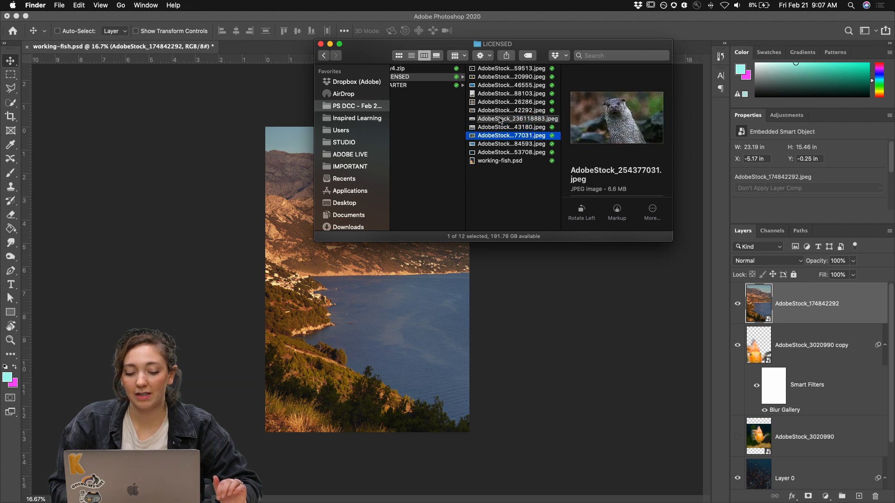
key(space)
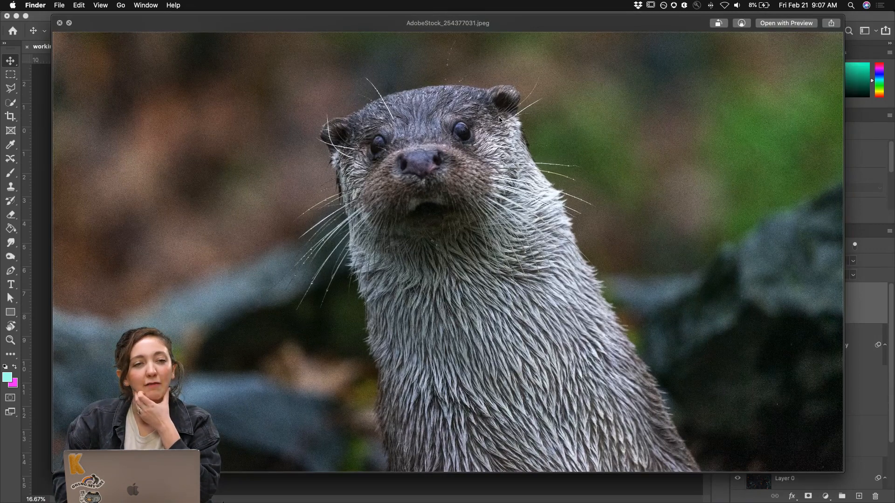
key(space)
- Place the seagull image AdobeStock_291584593.jpeg at its original size over the upper part of the landscape
key(Down)
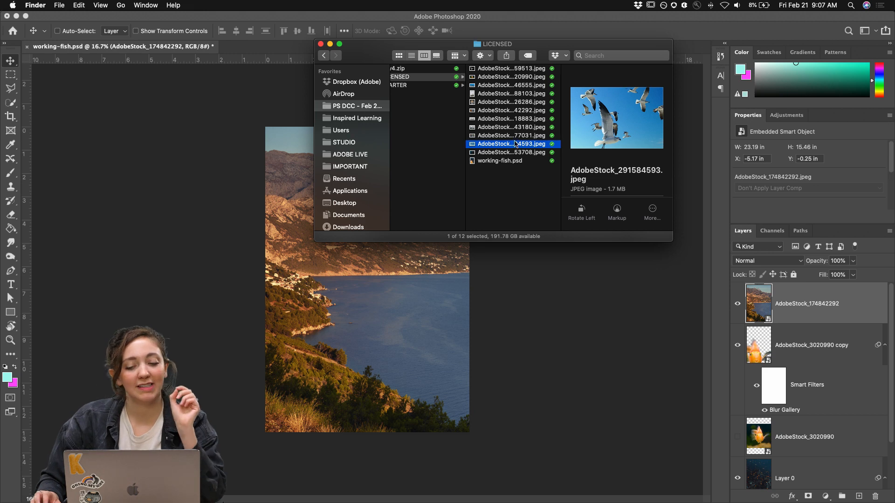
drag(515, 145, 367, 296)
drag(448, 253, 476, 226)
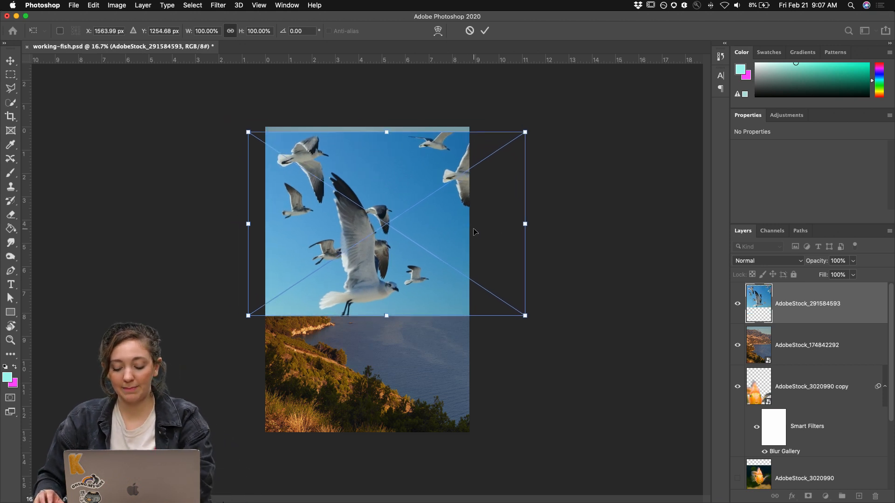
key(Return)
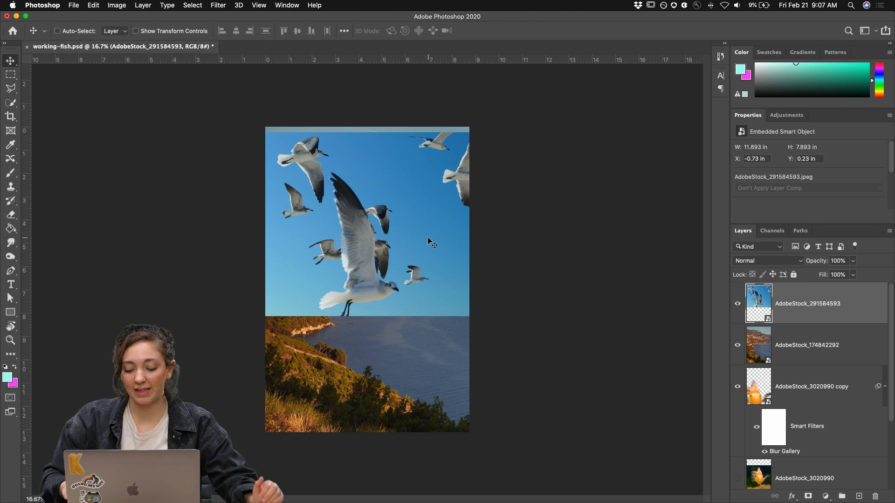
- Delete the old fish composite layers AdobeStock_3020990 copy, AdobeStock_3020990 and Layer 0
key(super+plus)
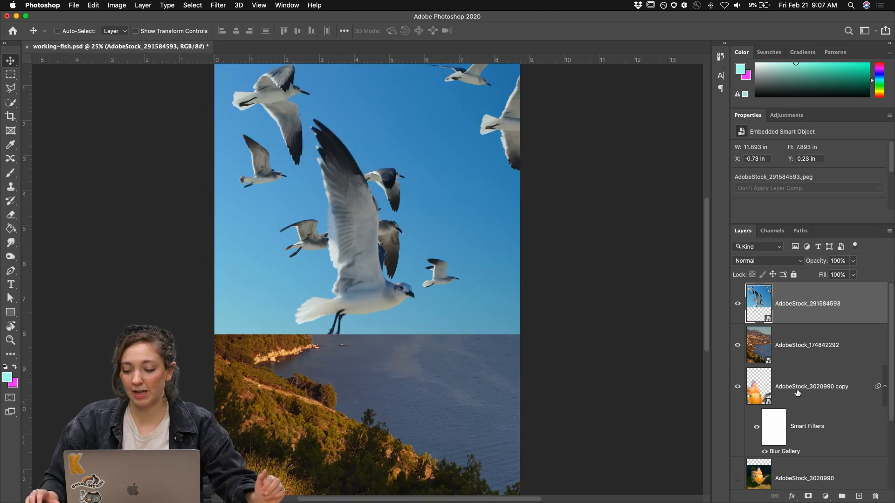
click(798, 393)
key(Delete)
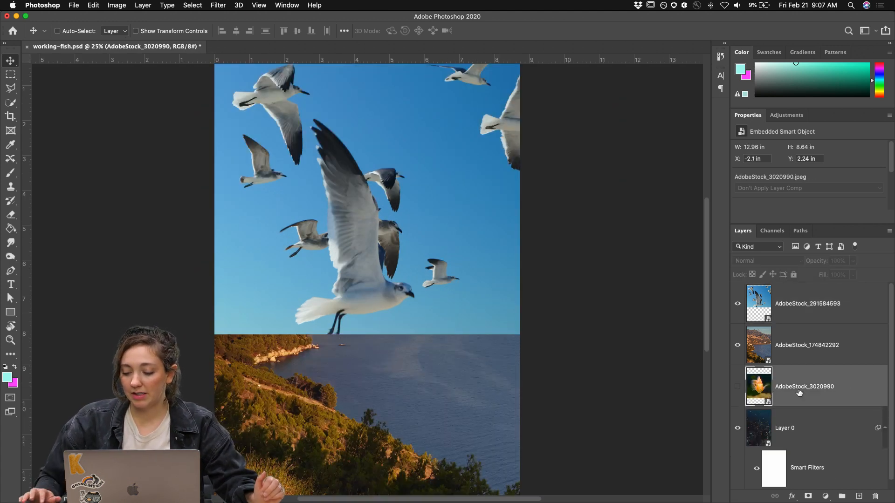
key(Delete)
key(Delete)
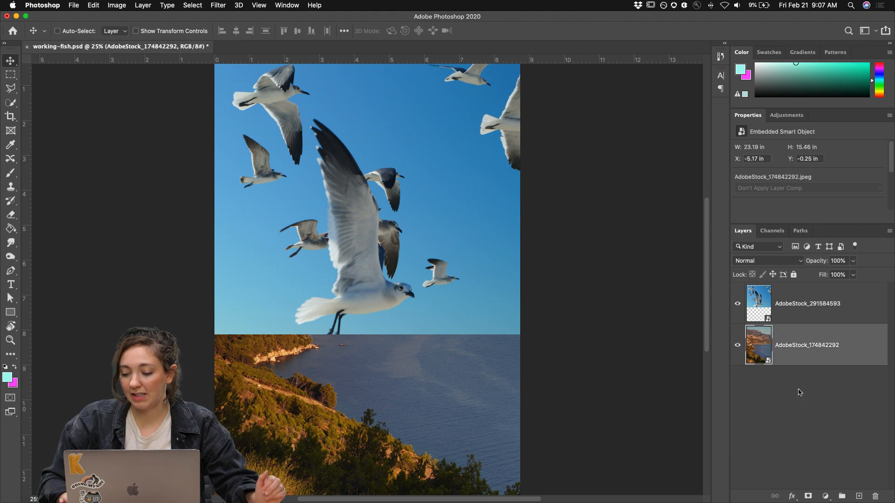
- Review the seagulls over the landscape and select the AdobeStock_291584593 layer
scroll(464, 363, up, 3)
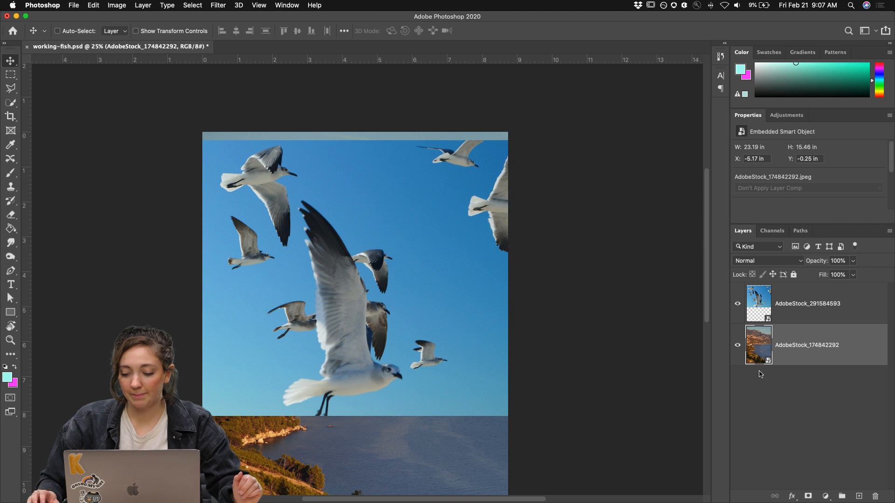
scroll(655, 362, down, 4)
scroll(656, 363, up, 3)
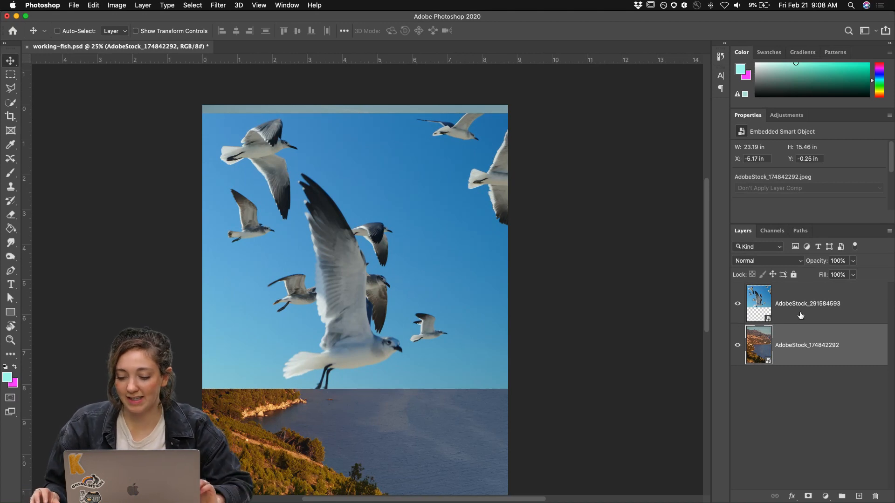
click(800, 315)
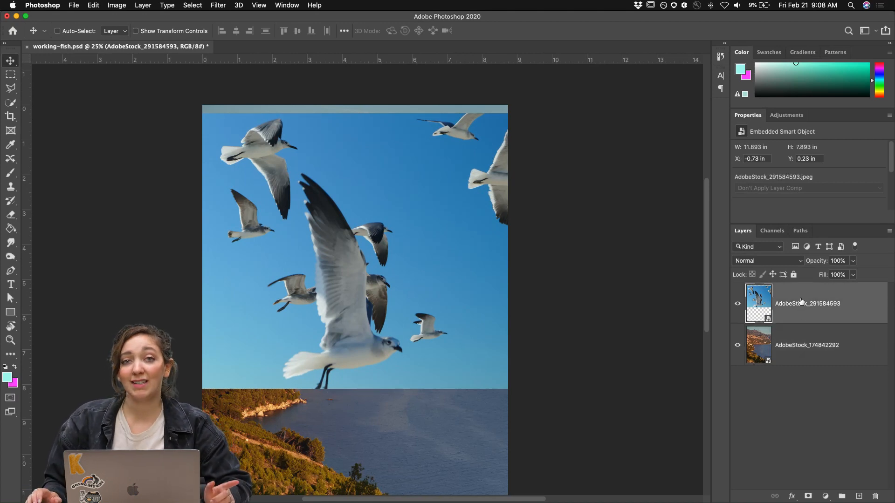
- Rasterize the AdobeStock_291584593 seagull layer and convert it back to a Smart Object
right_click(801, 301)
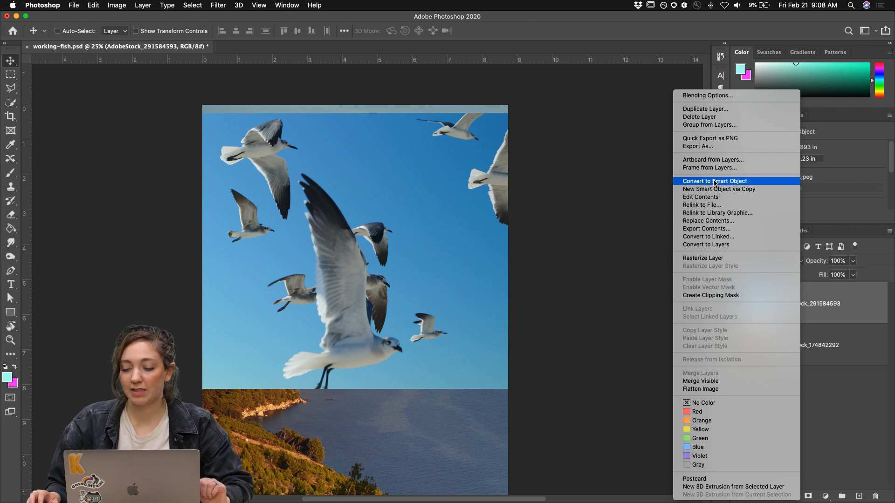
click(712, 258)
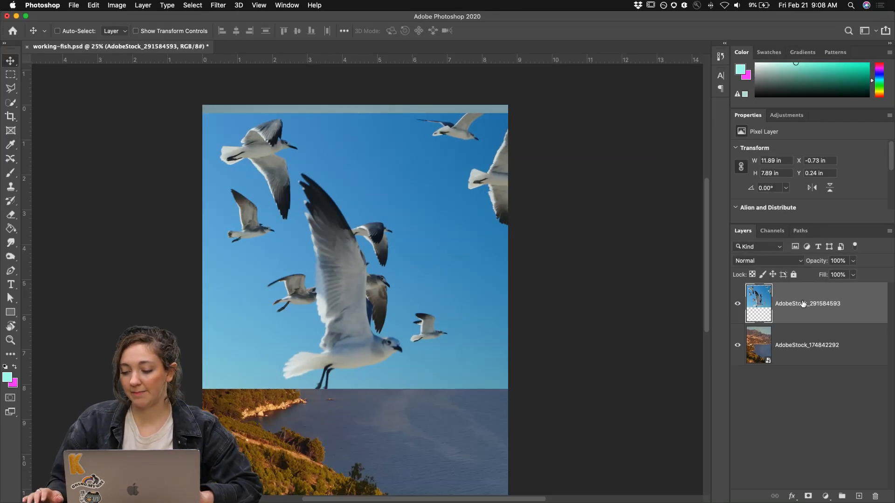
right_click(798, 295)
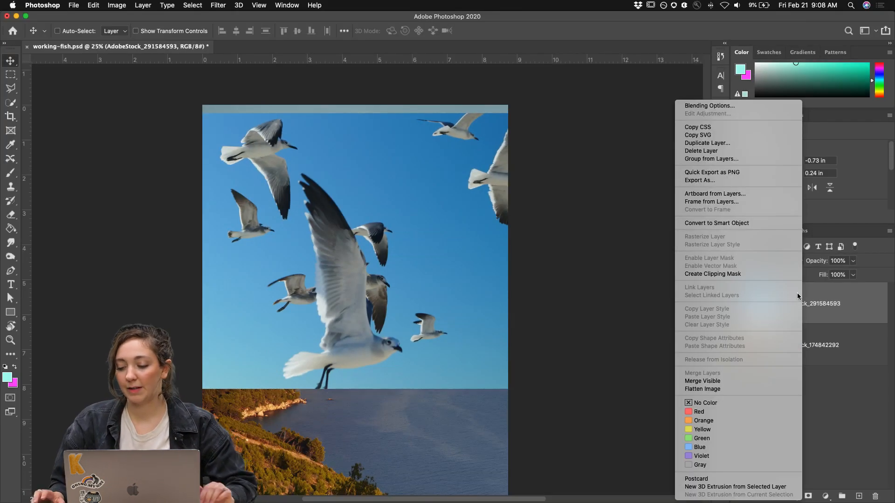
click(732, 222)
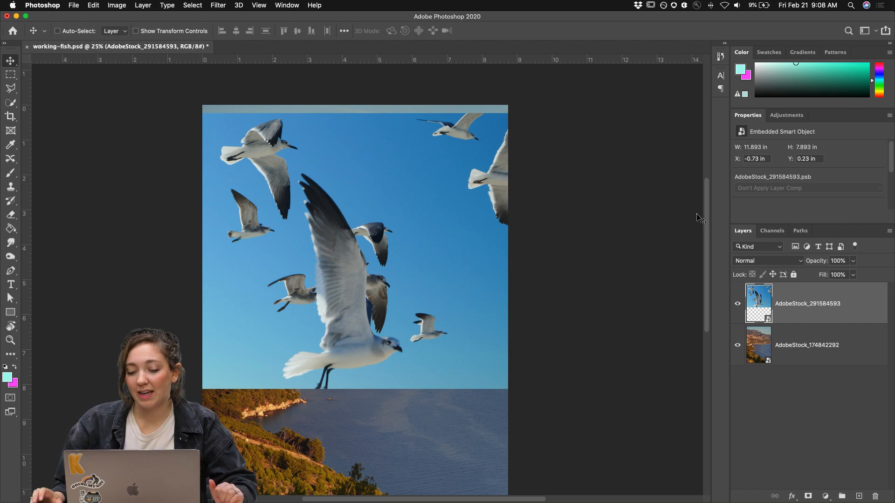
- Examine the individual seagulls up close across the image to pick one suited for cutting out
key(super+equal)
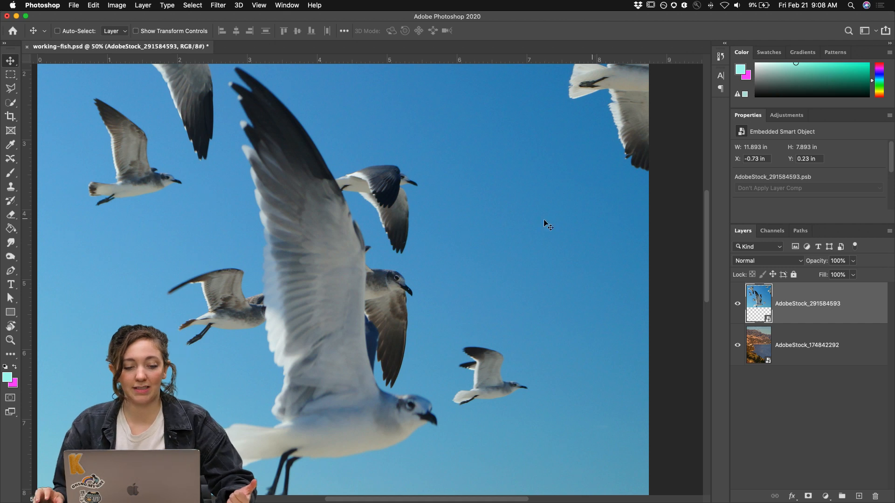
scroll(398, 225, up, 10)
scroll(398, 224, left, 3)
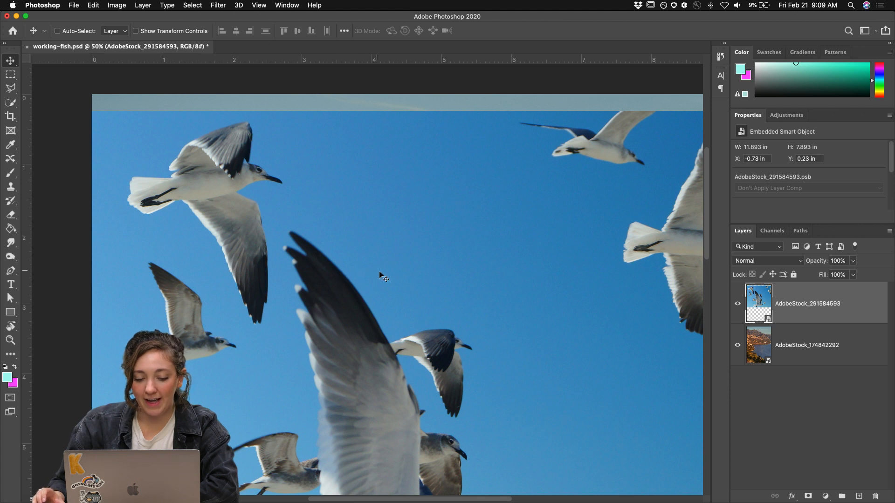
scroll(496, 300, right, 5)
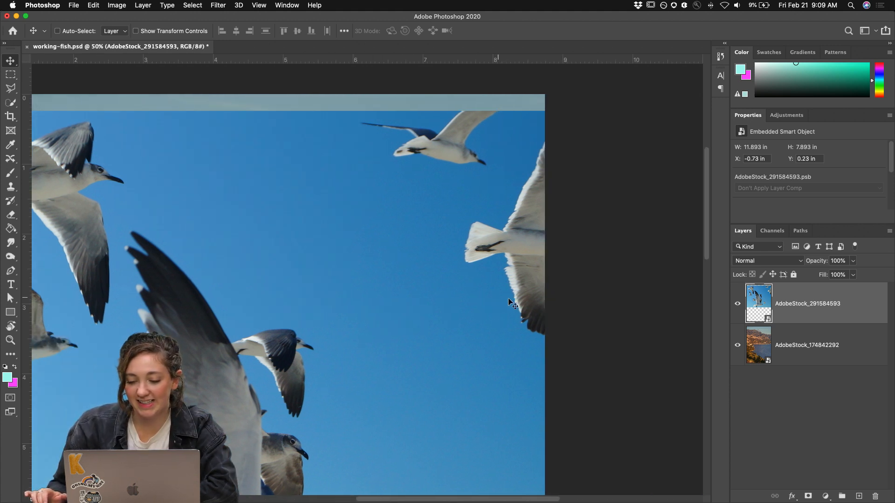
scroll(512, 303, left, 5)
scroll(535, 303, down, 1)
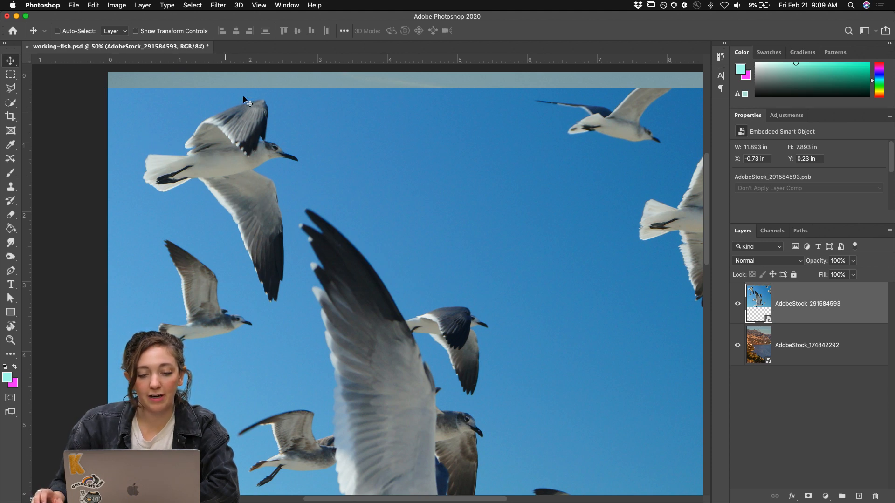
scroll(361, 342, down, 10)
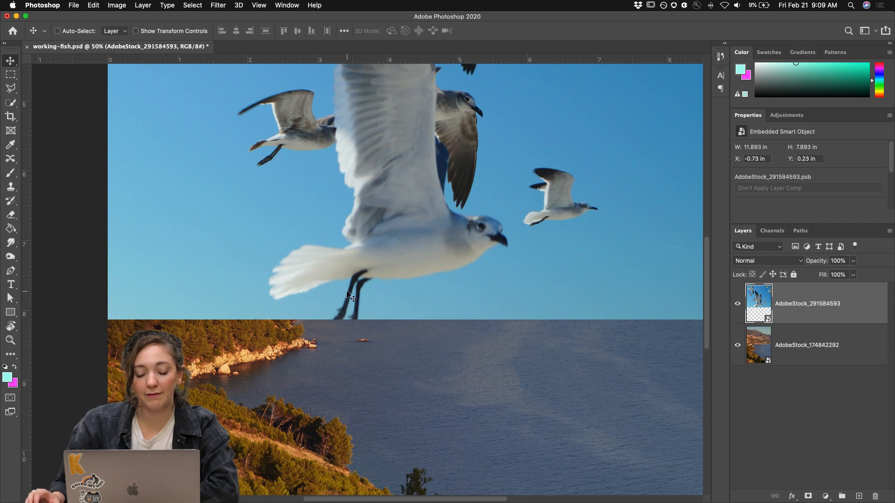
scroll(347, 294, up, 2)
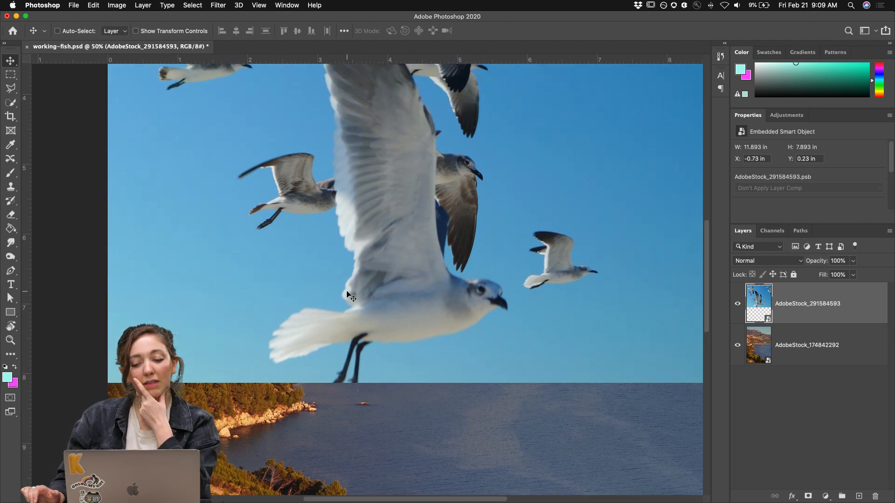
scroll(347, 295, up, 8)
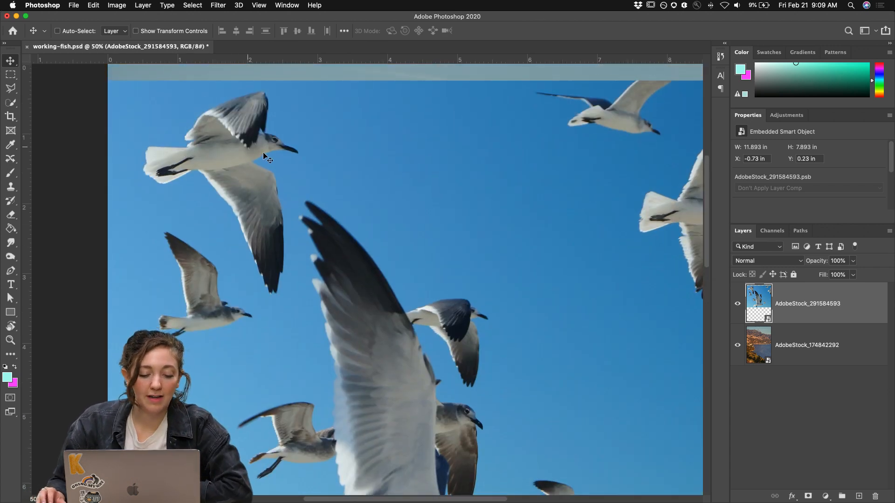
scroll(264, 155, up, 2)
scroll(264, 155, left, 4)
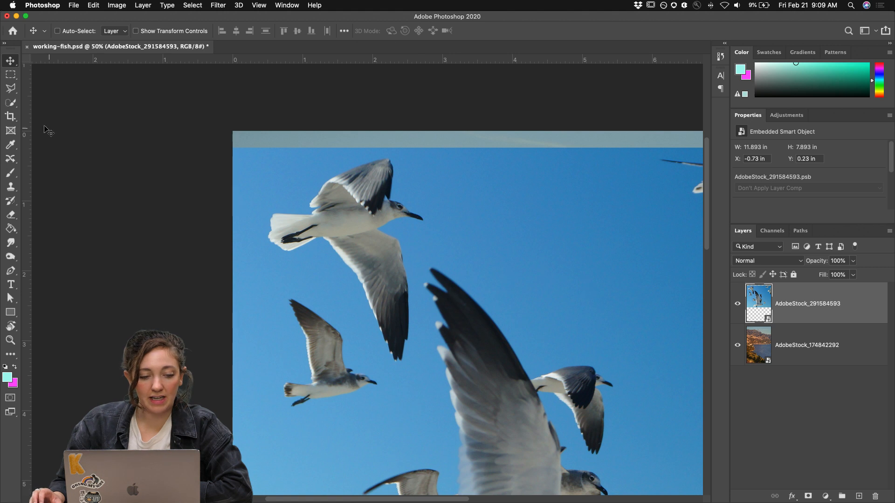
- Enter Select and Mask on the seagull layer and quick-select the body and wings of the large bird in the image's upper-left corner
click(10, 89)
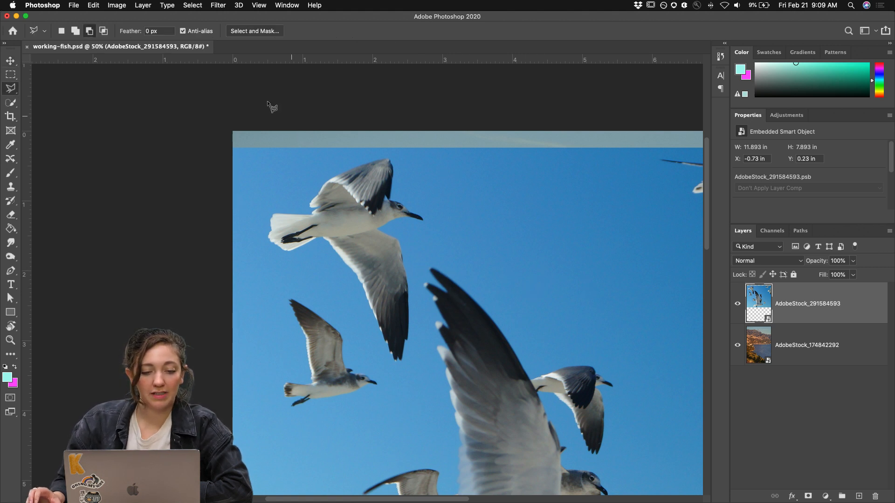
click(264, 32)
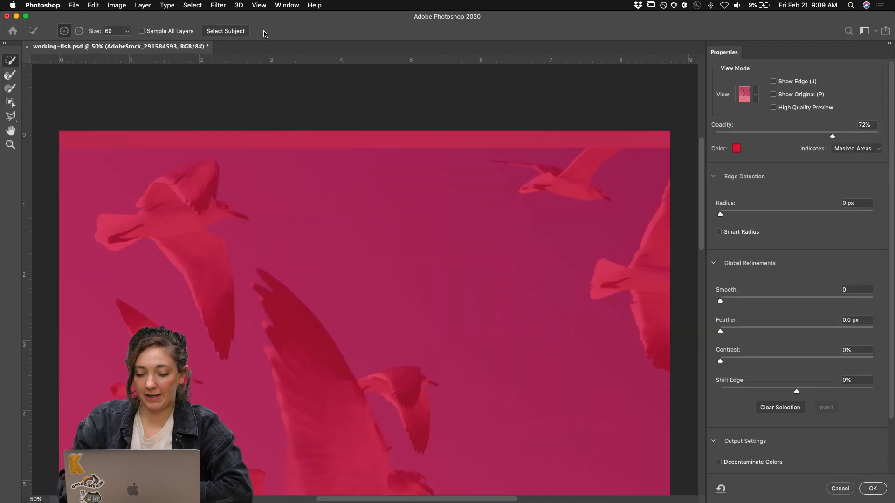
key(super+minus)
scroll(281, 229, down, 10)
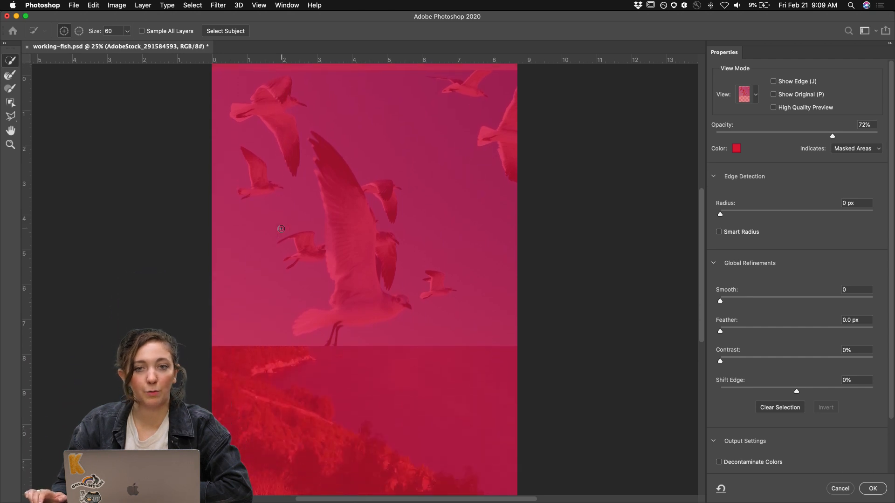
scroll(281, 229, up, 10)
scroll(281, 228, down, 4)
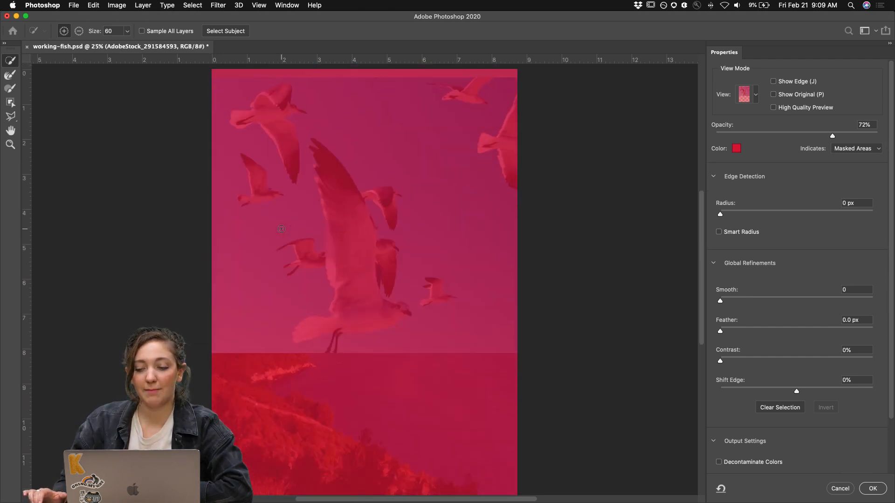
scroll(255, 204, up, 3)
scroll(255, 204, left, 3)
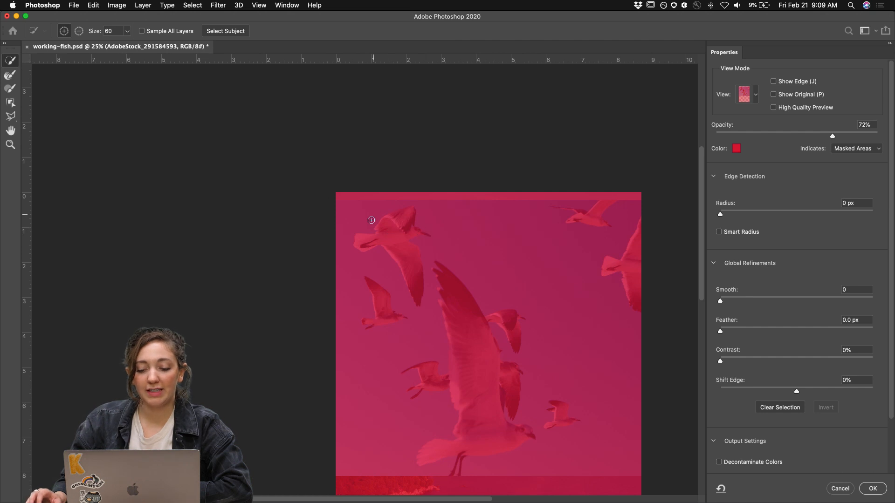
scroll(382, 255, up, 5)
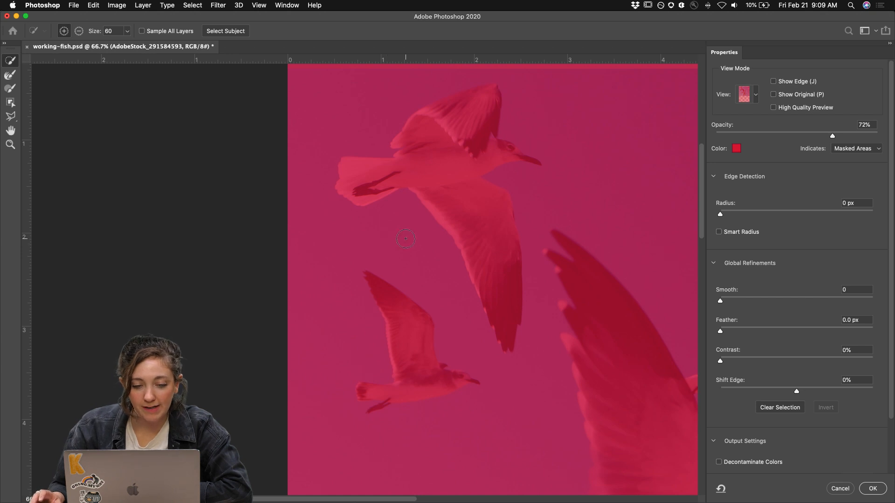
scroll(405, 239, right, 4)
scroll(405, 239, up, 1)
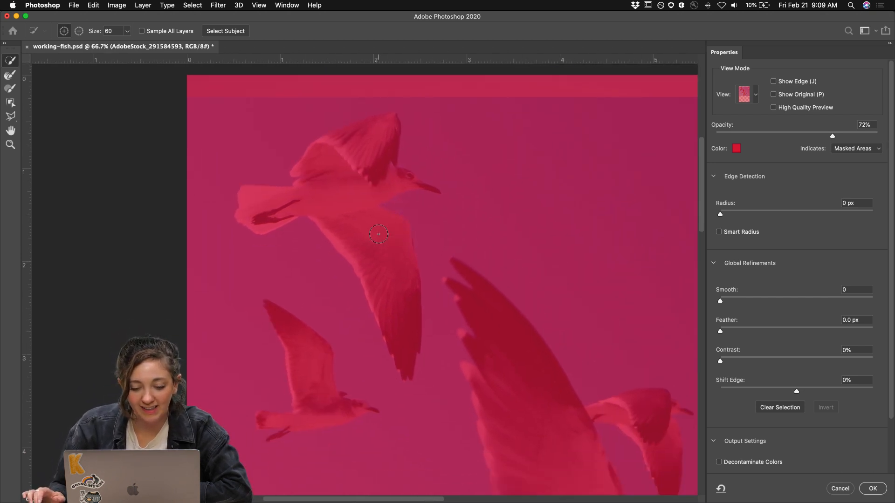
scroll(378, 234, down, 1)
scroll(379, 234, right, 1)
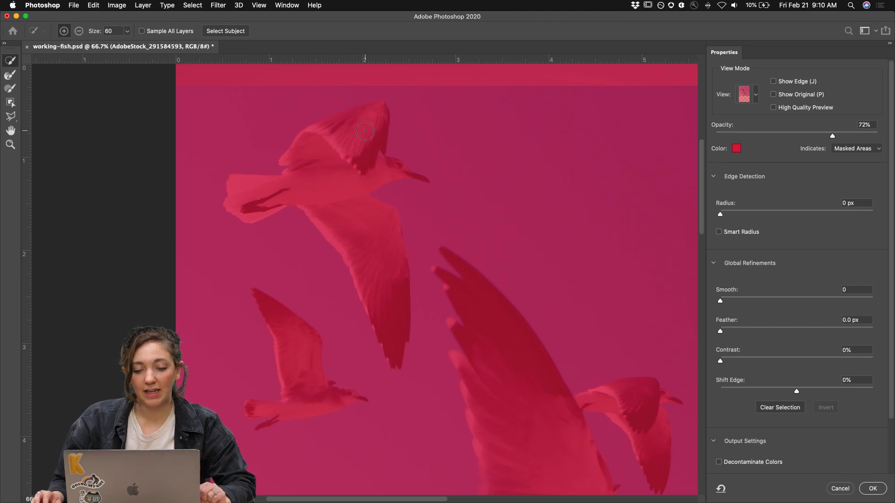
mouse_move(361, 138)
mouse_down()
mouse_move(352, 168)
mouse_move(361, 226)
mouse_up()
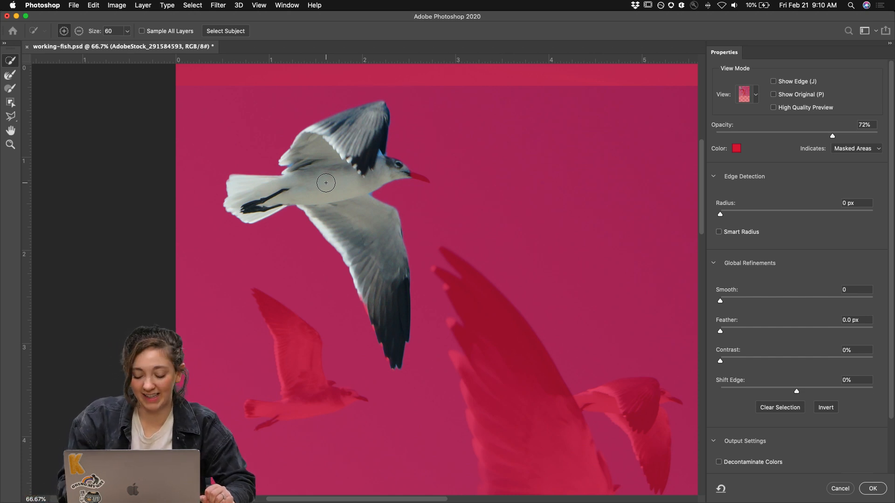
- Reduce the Quick Selection brush size to 15 and add the seagull's beak to the selection
key(super+equal)
key(super+equal)
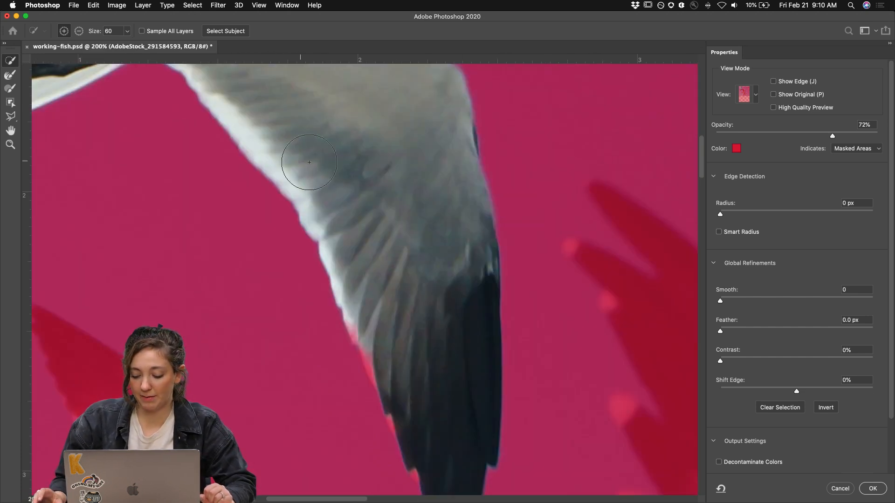
scroll(317, 158, up, 10)
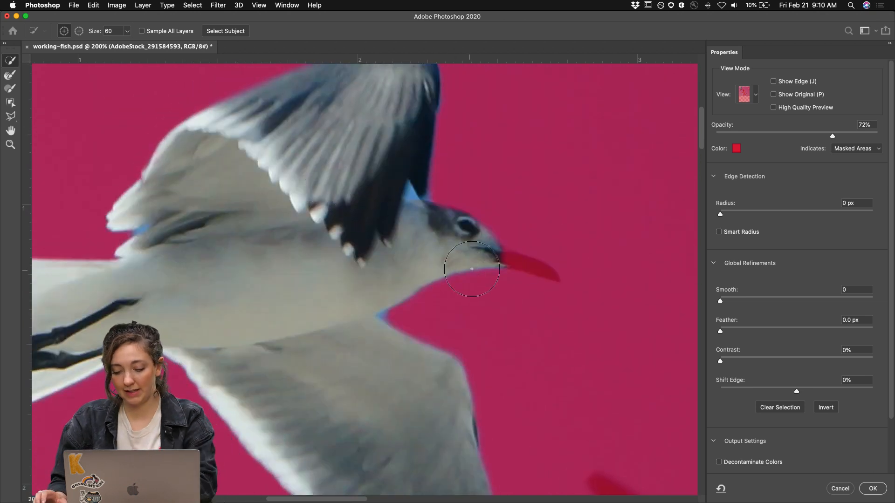
key(bracketleft)
key(bracketleft)
key(bracketleft)
key(bracketleft)
key(bracketleft)
key(bracketleft)
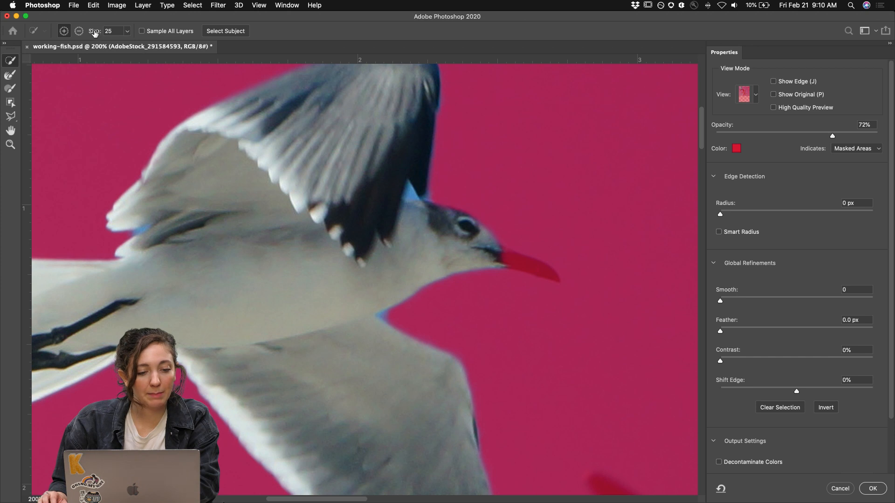
drag(95, 33, 94, 33)
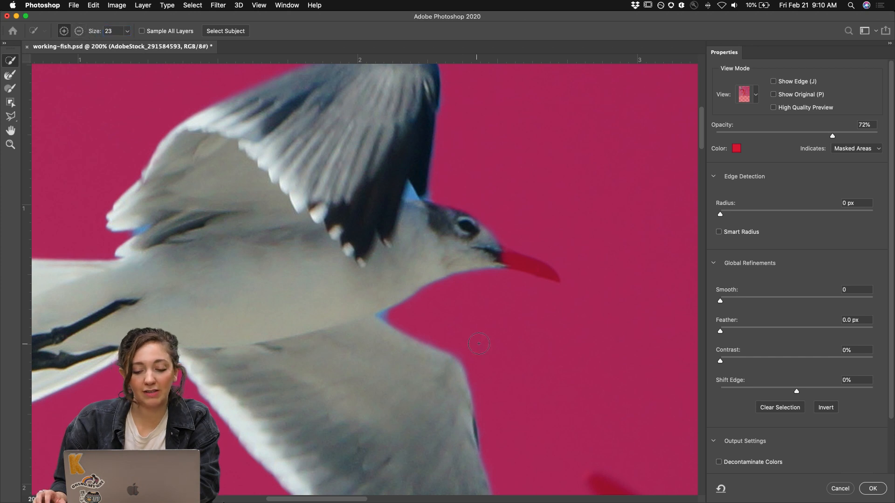
key(bracketleft)
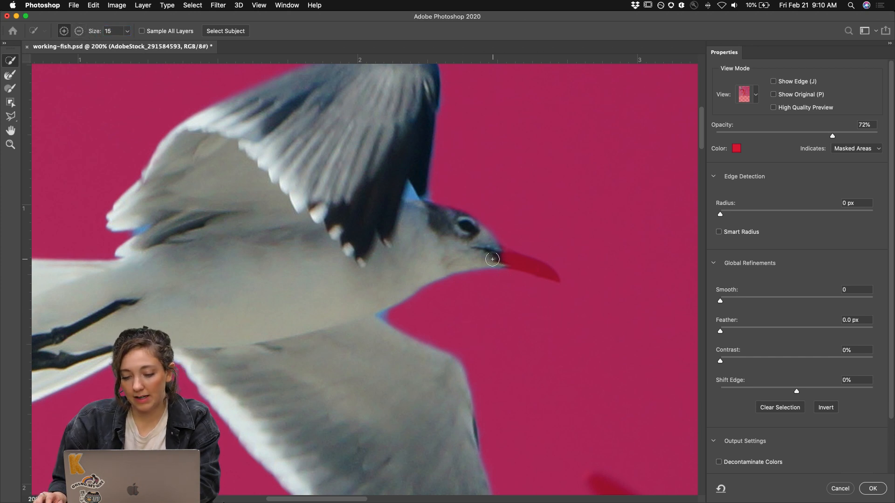
drag(492, 259, 522, 265)
- Add the missing feather edges along the seagull's lower wing to the selection, down to the wing tip
scroll(376, 267, left, 5)
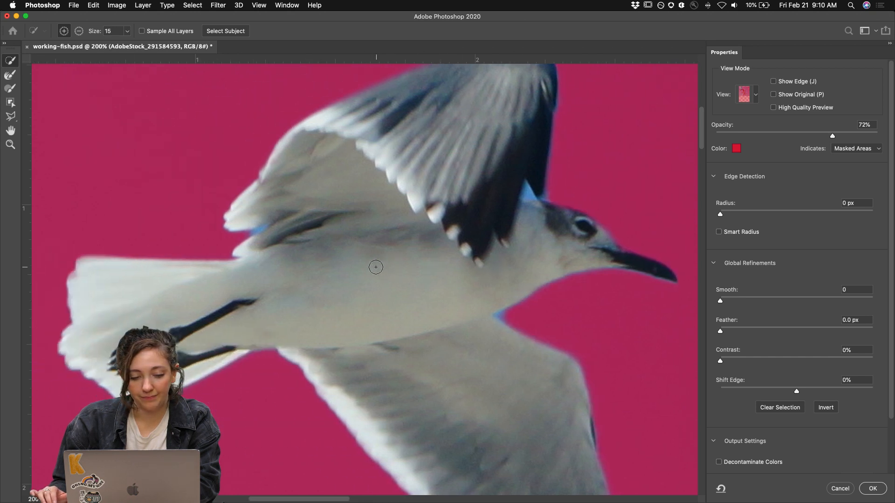
scroll(553, 242, up, 3)
scroll(553, 242, down, 10)
scroll(553, 242, right, 3)
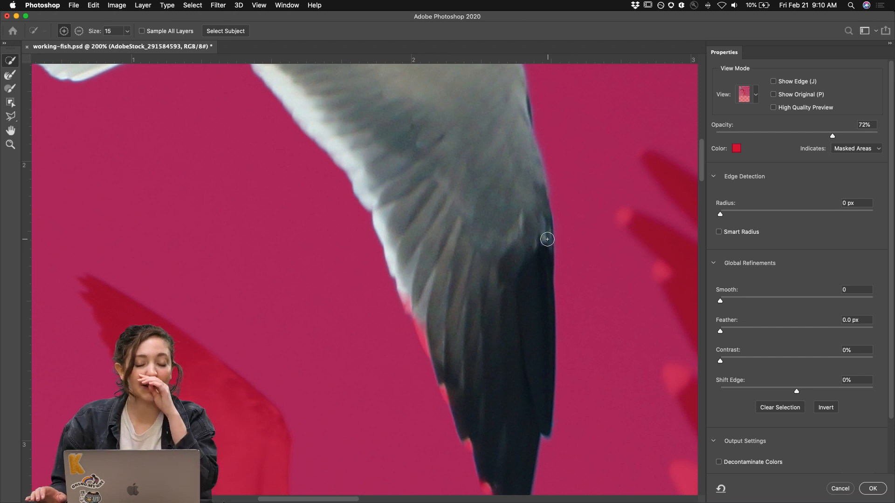
drag(437, 353, 429, 327)
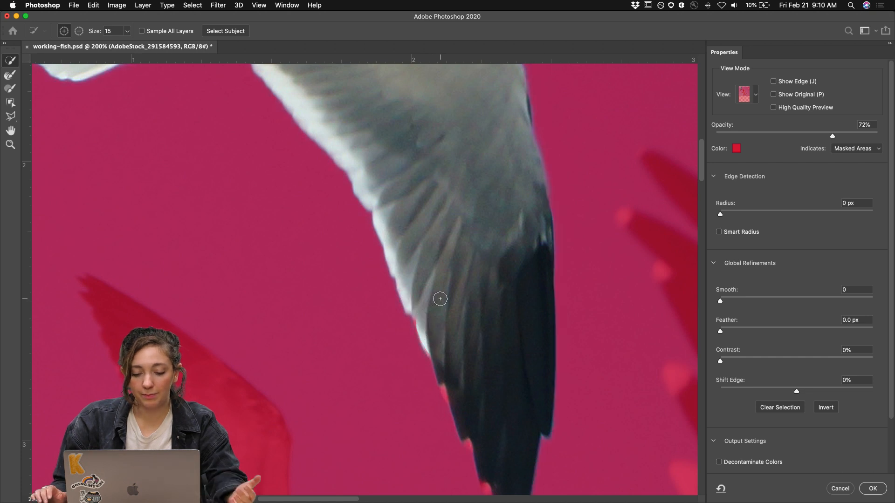
scroll(440, 298, down, 3)
mouse_move(442, 296)
mouse_down()
mouse_move(449, 309)
mouse_move(459, 294)
mouse_move(468, 344)
mouse_move(489, 378)
mouse_move(485, 401)
mouse_move(509, 419)
mouse_move(507, 428)
mouse_up()
- Try Decontaminate Colors on the seagull's blue-fringed selection edges and turn the option back off
scroll(509, 375, up, 10)
scroll(509, 376, left, 3)
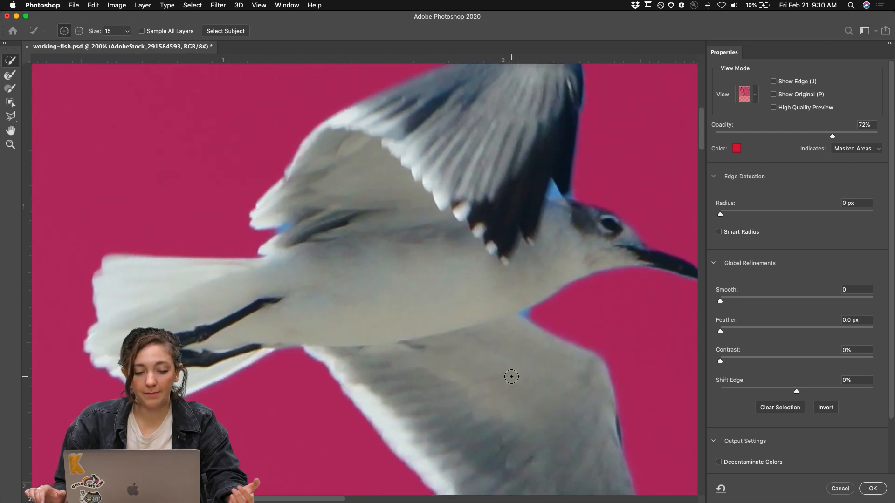
scroll(499, 317, right, 5)
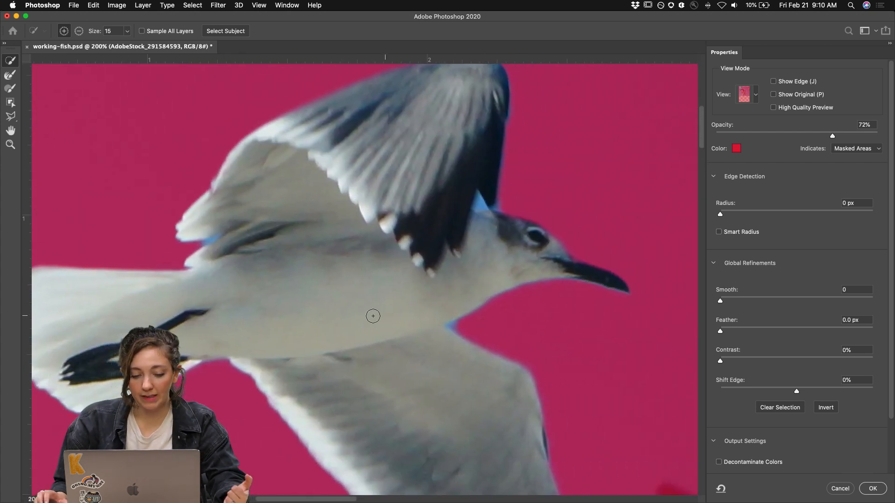
scroll(309, 288, left, 2)
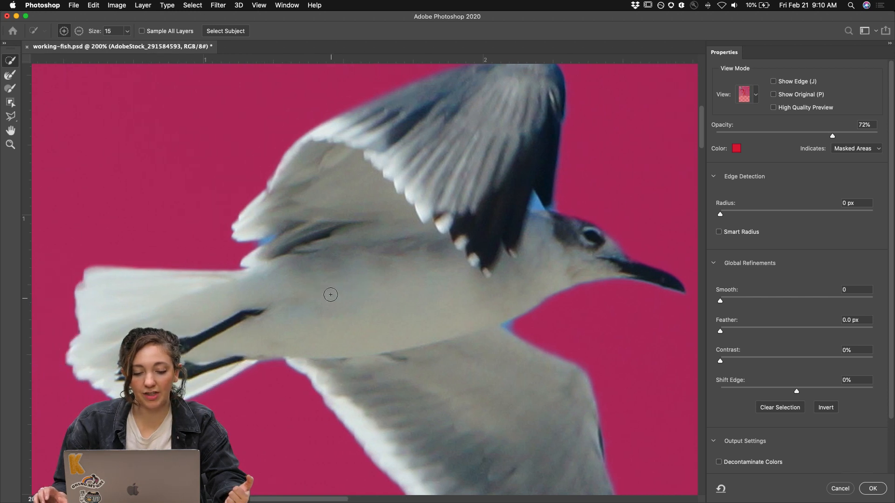
scroll(444, 227, up, 2)
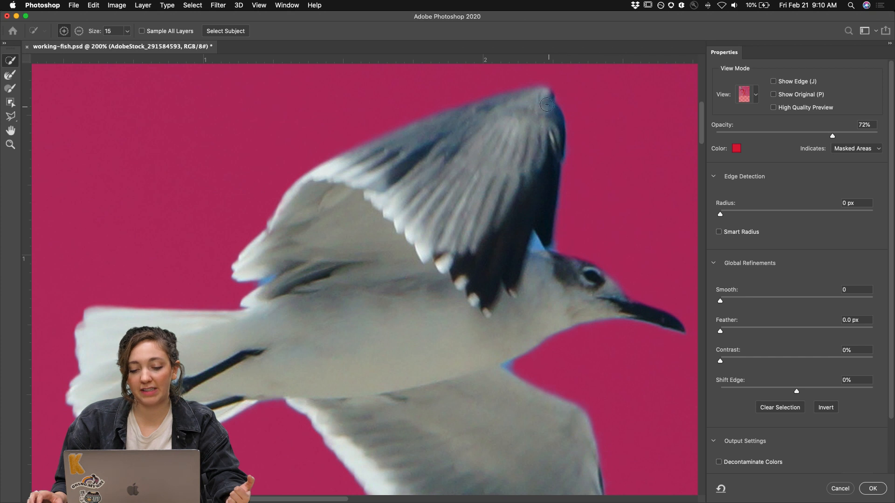
click(718, 462)
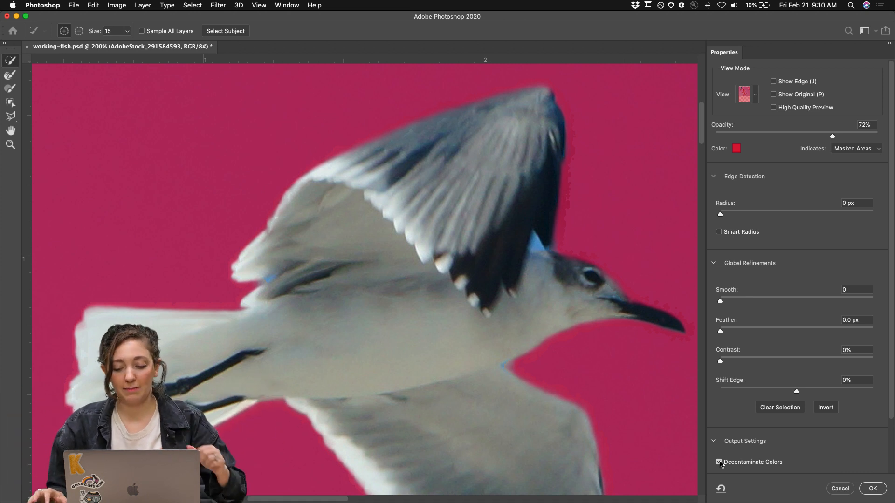
click(719, 462)
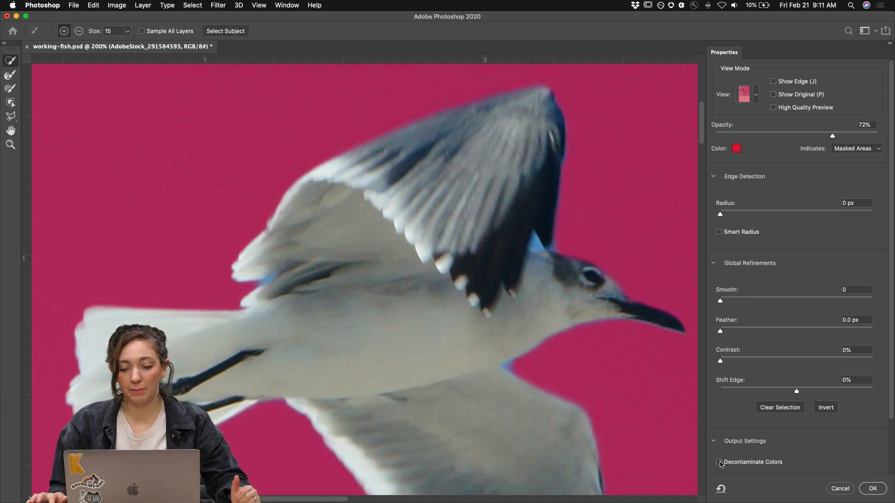
- Turn on Decontaminate Colors for the seagull selection and switch to the Refine Edge Brush
click(719, 462)
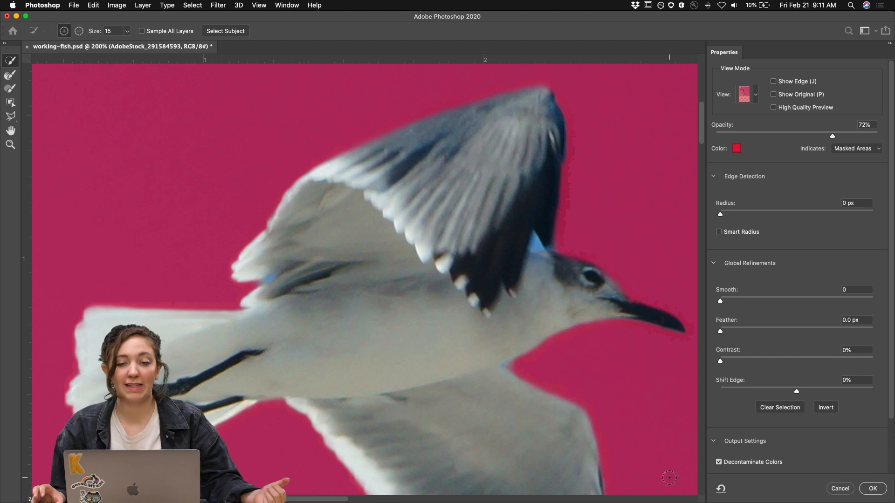
mouse_move(721, 491)
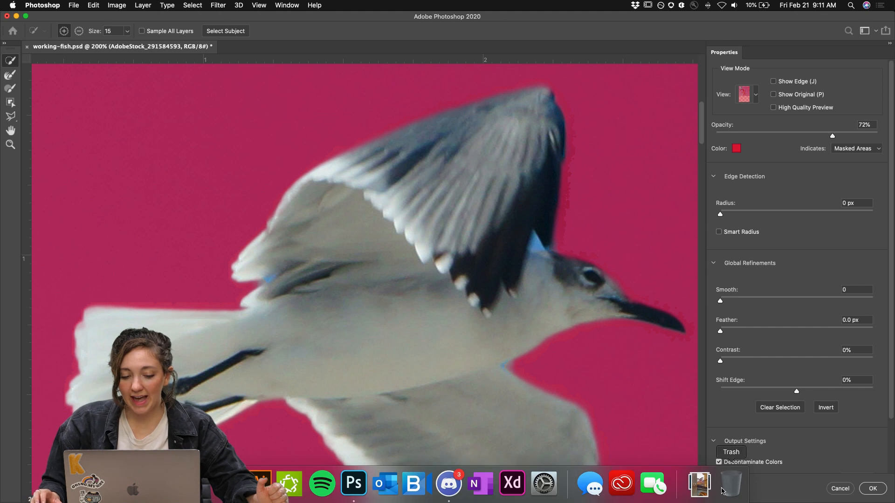
click(10, 75)
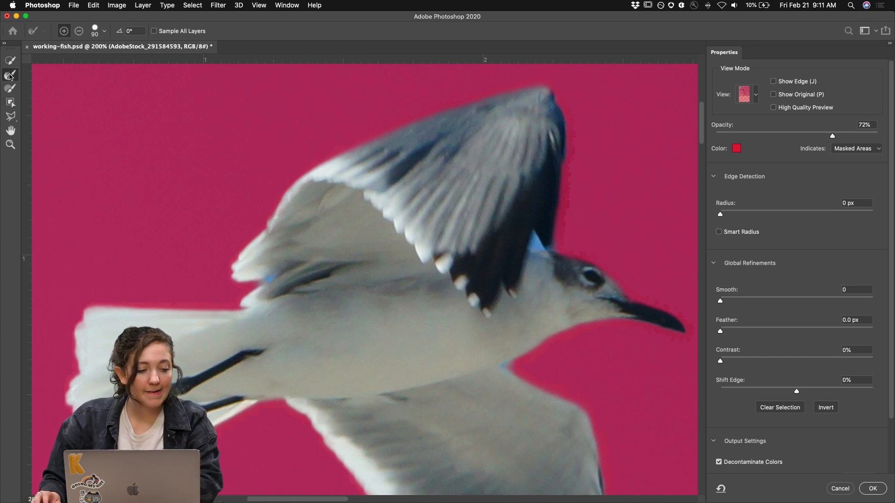
- Reduce the Refine Edge Brush size to 45 and refine the blue notch where the seagull's lower wing meets its chest
scroll(450, 275, down, 5)
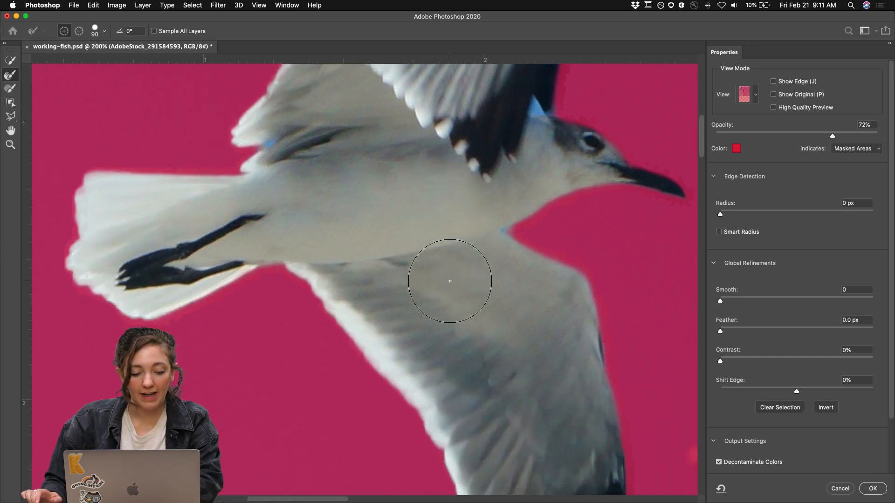
scroll(450, 281, down, 4)
scroll(449, 281, right, 3)
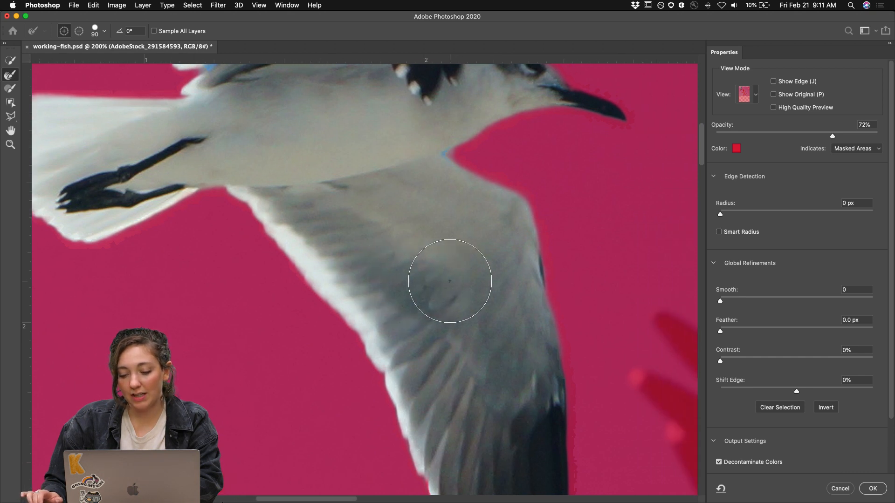
scroll(450, 281, up, 4)
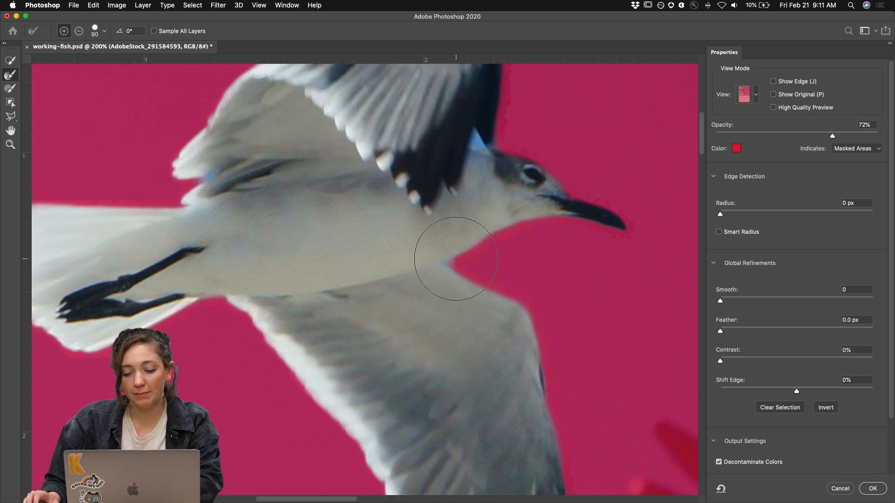
scroll(456, 259, up, 2)
key(bracketleft)
key(bracketleft)
key(bracketleft)
key(bracketleft)
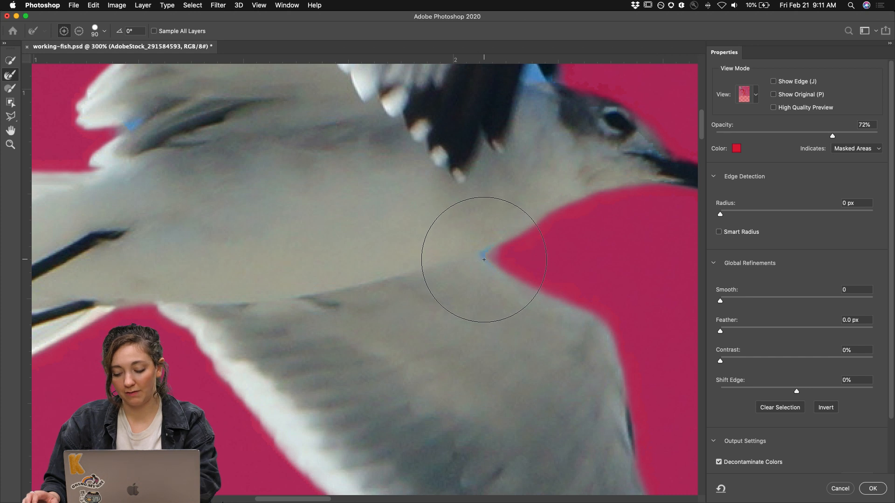
key(bracketleft)
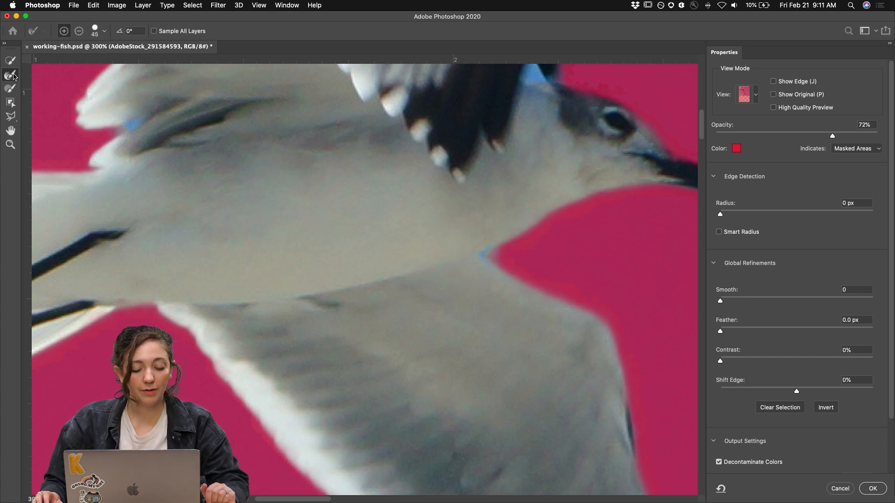
click(484, 253)
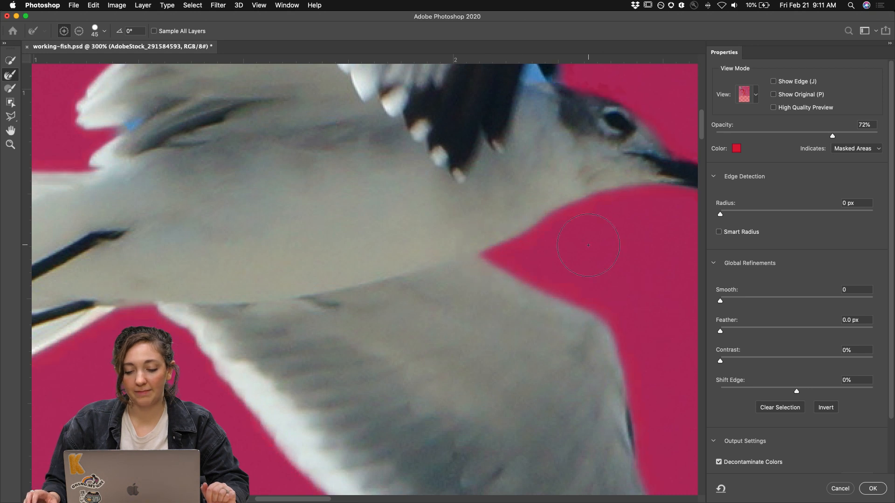
- Refine the selection edge from the back of the seagull's head up along the front edge of its raised wing
scroll(588, 245, right, 3)
scroll(588, 246, up, 2)
scroll(588, 245, up, 3)
scroll(585, 245, right, 1)
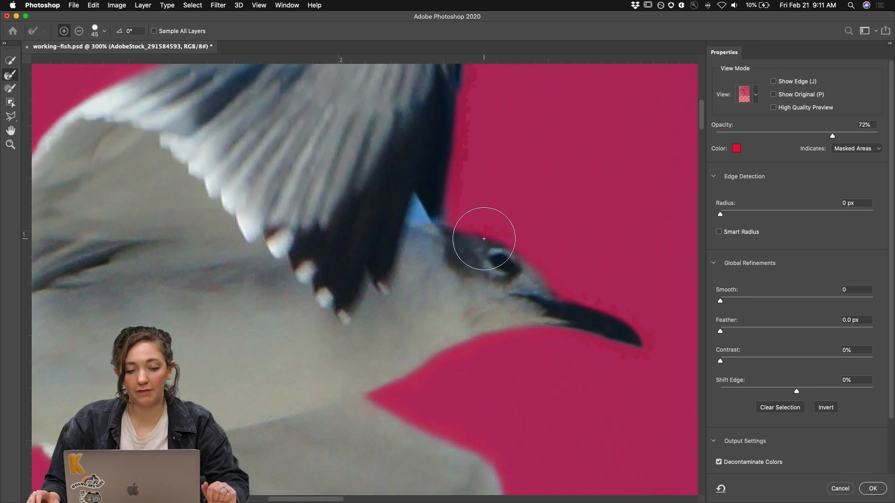
scroll(484, 239, up, 3)
drag(484, 239, 476, 146)
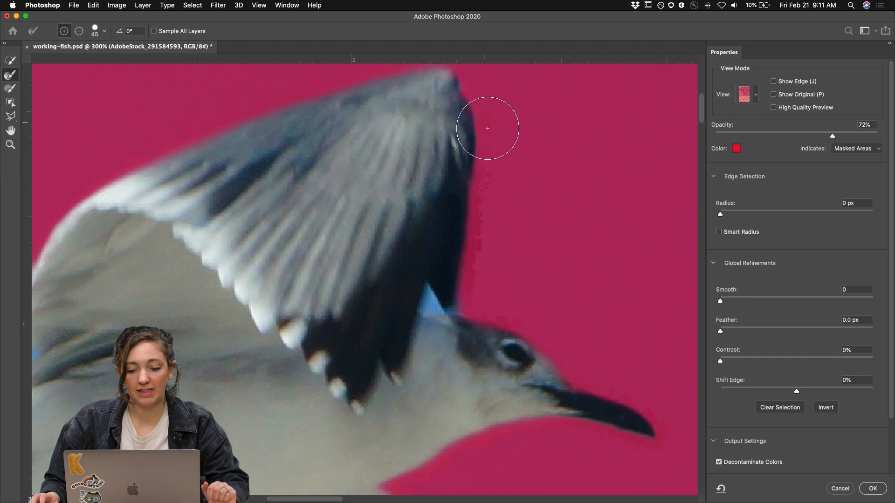
- Refine the blue gap between the raised wing's rear feathers and the body, and check the tail and lower wing edges
scroll(457, 193, left, 5)
scroll(458, 193, down, 1)
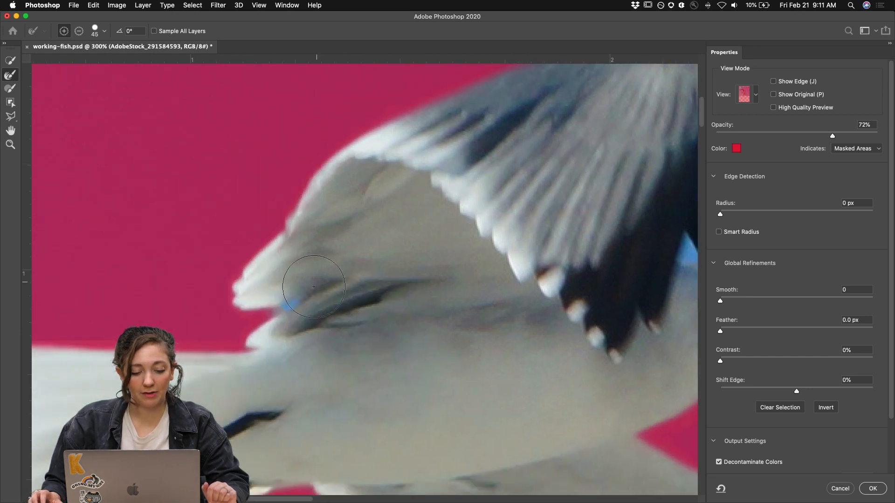
scroll(219, 312, down, 6)
scroll(219, 313, left, 3)
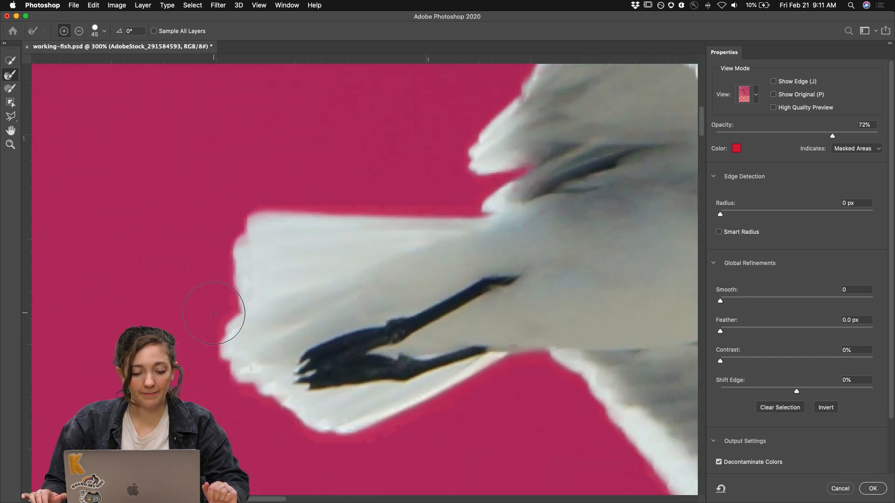
scroll(214, 313, right, 9)
scroll(214, 313, down, 12)
key(super+minus)
key(super+0)
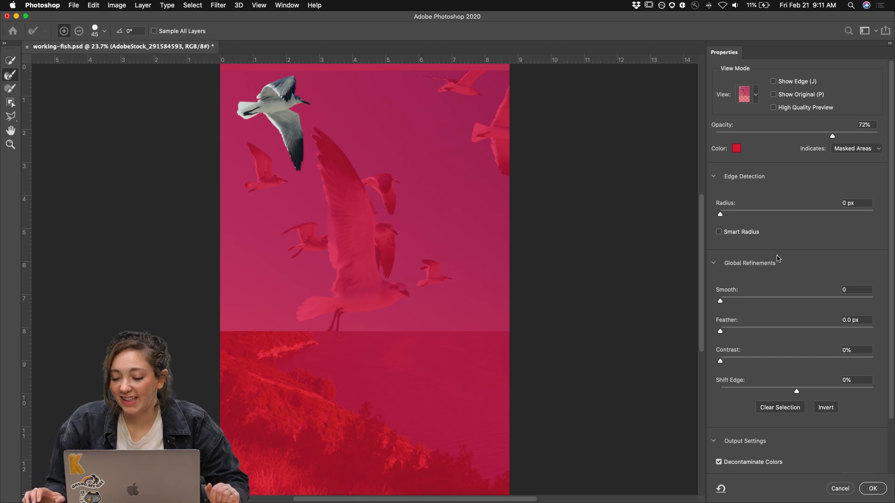
- Output the refined seagull selection to New Layer with Layer Mask and apply Select and Mask
scroll(777, 259, down, 3)
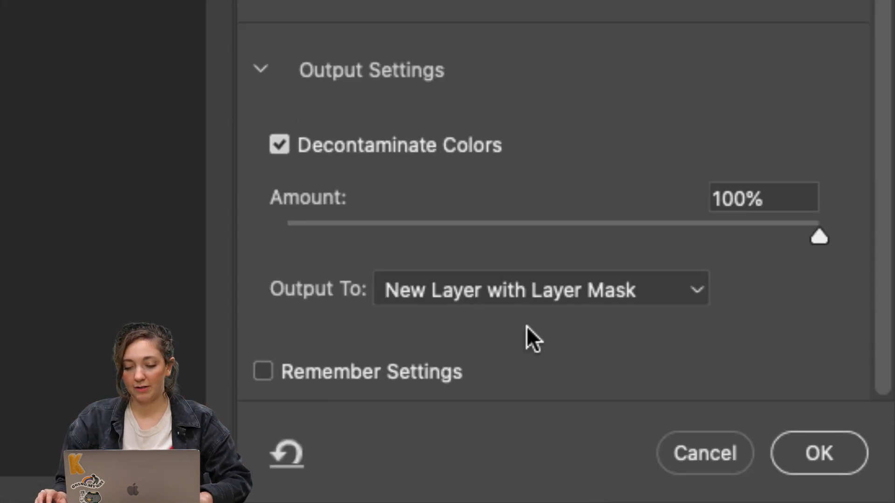
click(517, 299)
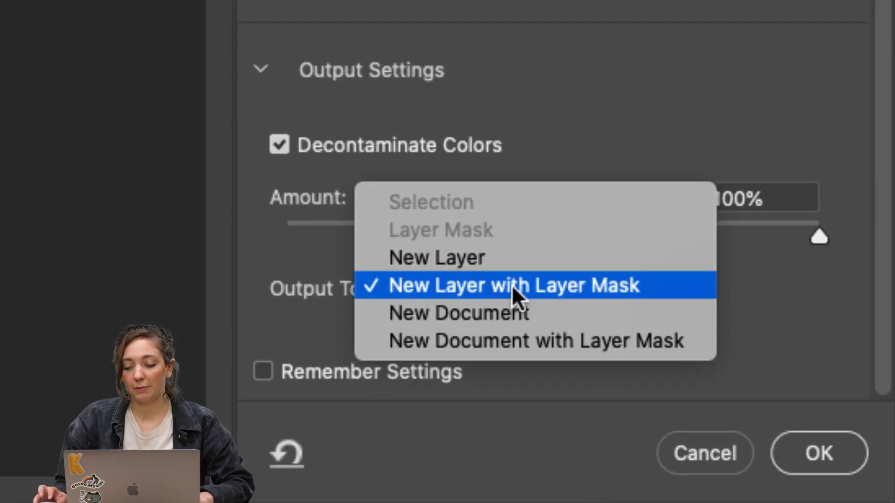
click(507, 283)
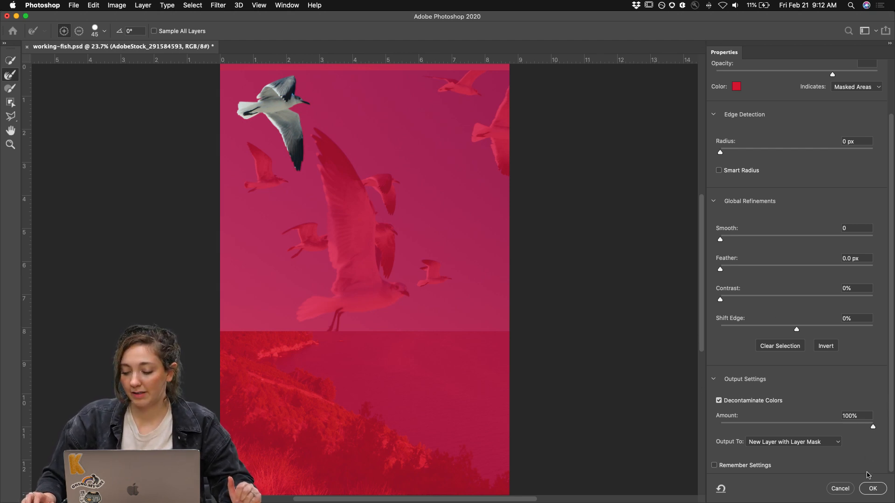
click(872, 488)
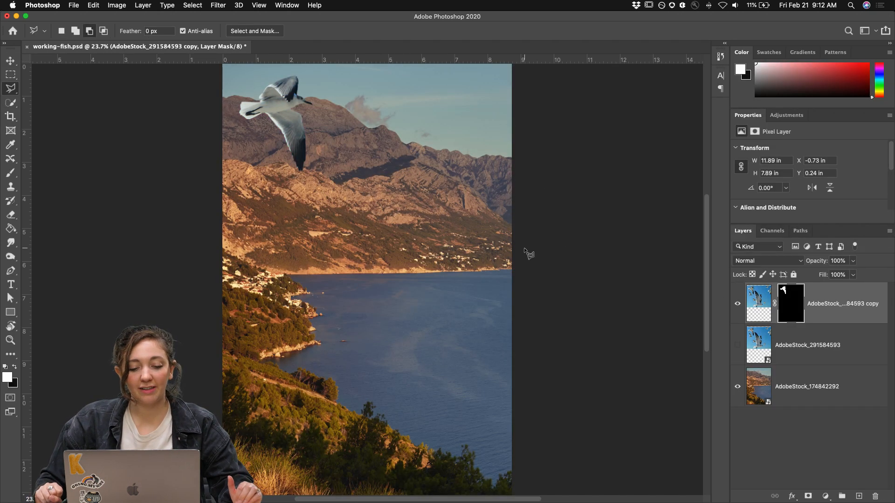
- Scale the masked seagull copy layer to about 333% and place the bird over the upper part of the landscape
click(751, 307)
key(super+minus)
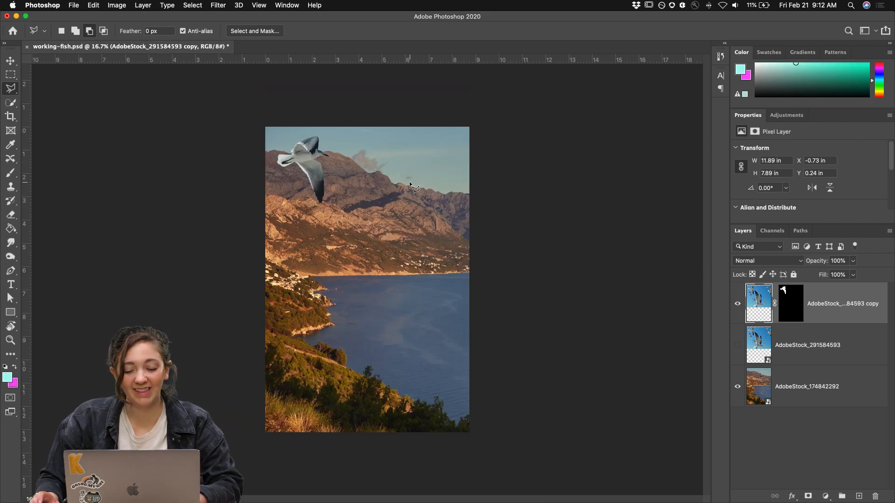
key(super+t)
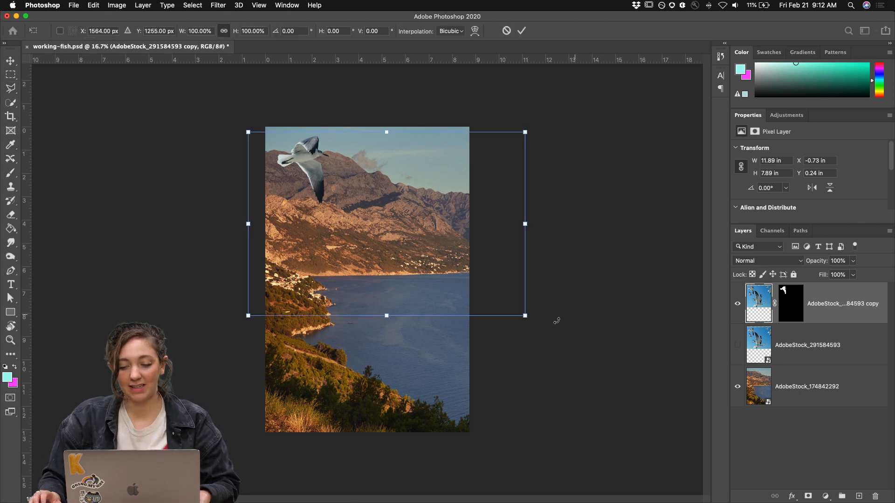
drag(525, 316, 699, 435)
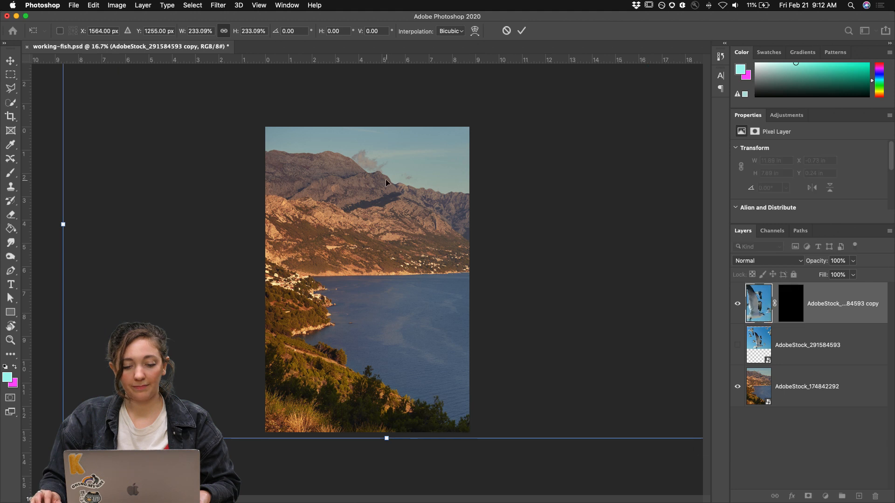
drag(389, 184, 512, 345)
drag(259, 203, 266, 208)
drag(195, 175, 54, 81)
drag(316, 220, 390, 223)
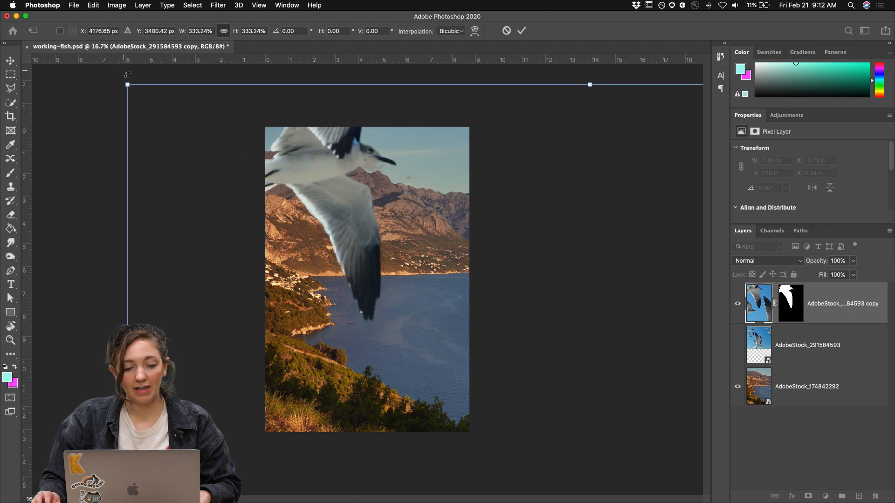
- Enlarge the seagull further to about 389%, shift it so its tail runs off the canvas edge, and apply the transform
drag(128, 84, 86, 58)
drag(292, 176, 311, 213)
key(super+minus)
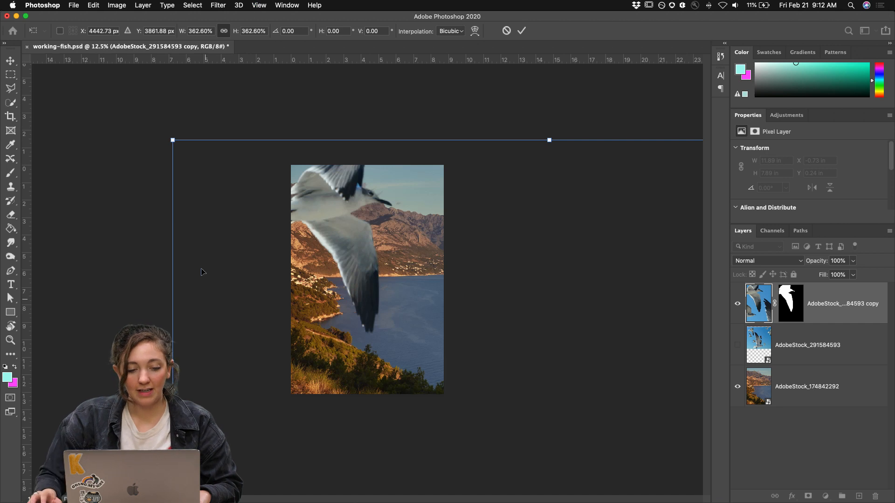
drag(168, 143, 117, 102)
drag(306, 222, 370, 260)
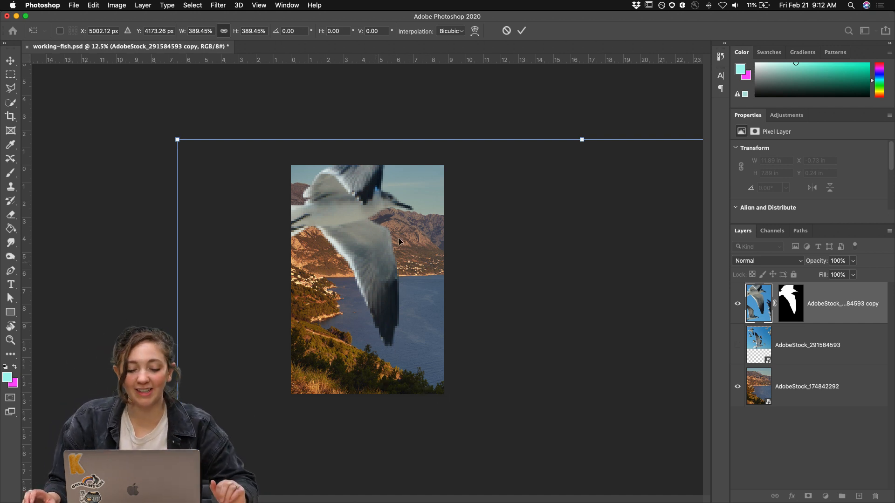
drag(369, 241, 373, 237)
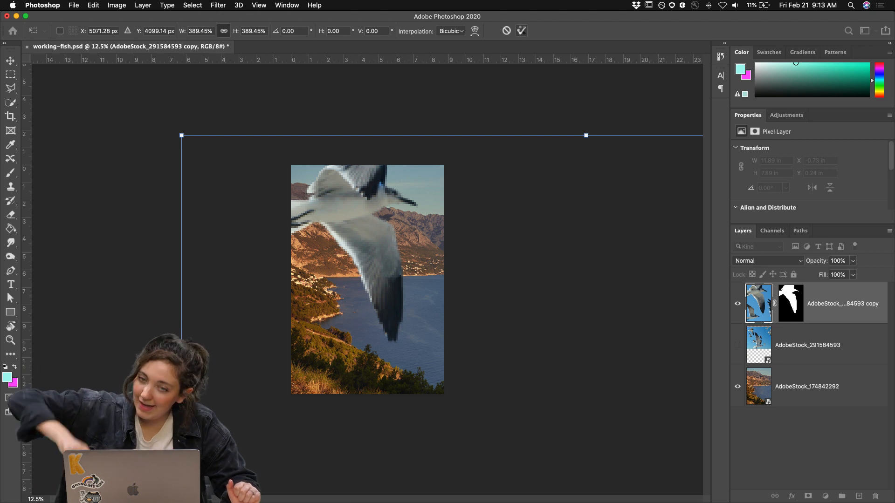
click(522, 31)
key(l)
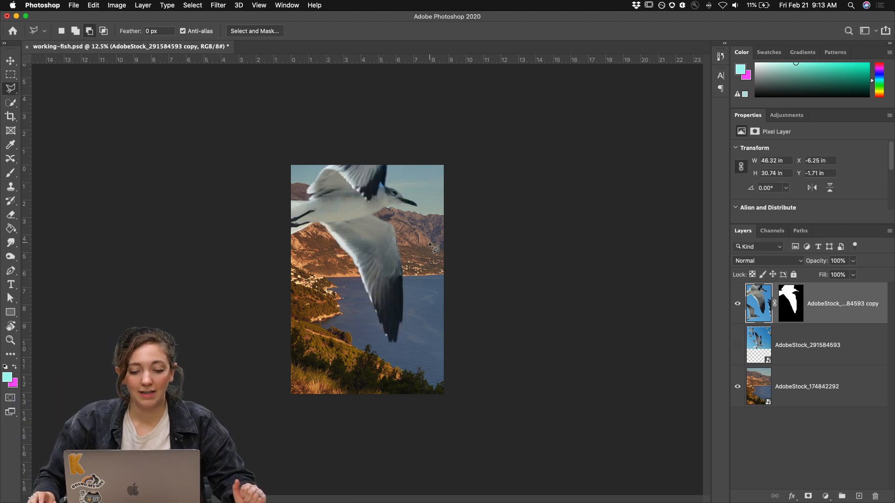
- Transform the seagull layer again to about 116%, repositioning the bird with its upper wing cropped by the canvas, and apply it
key(super+plus)
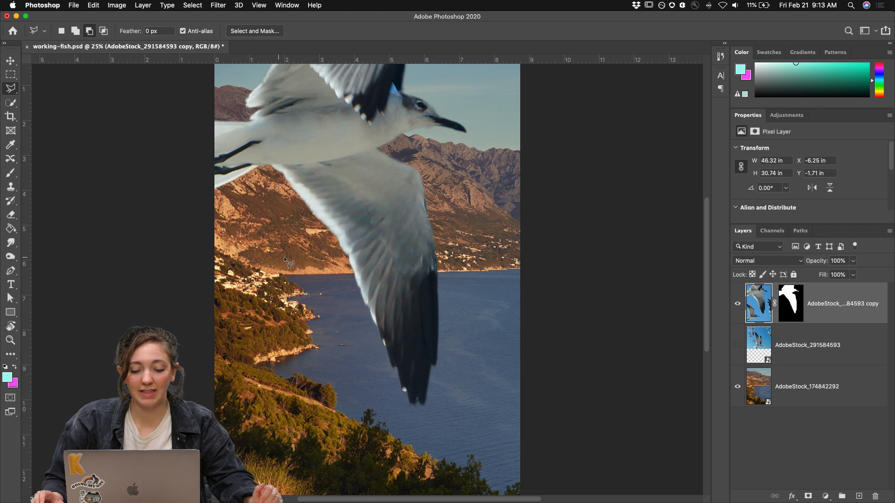
scroll(303, 233, up, 3)
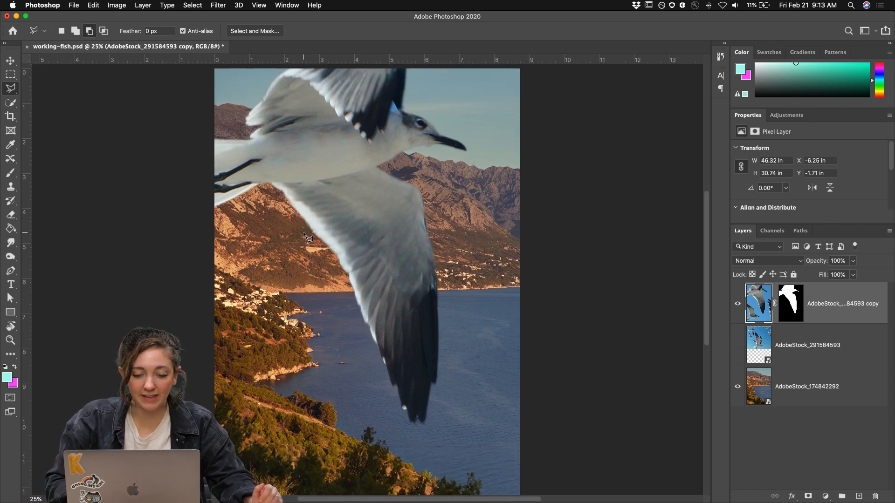
key(super+minus)
key(super+t)
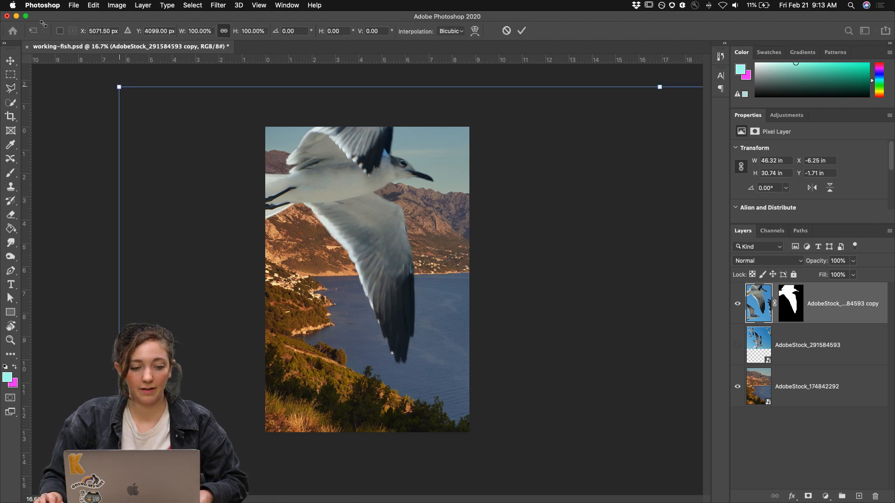
drag(254, 163, 324, 172)
mouse_move(376, 202)
mouse_down()
mouse_move(384, 214)
mouse_move(376, 215)
mouse_move(367, 193)
mouse_move(375, 202)
mouse_up()
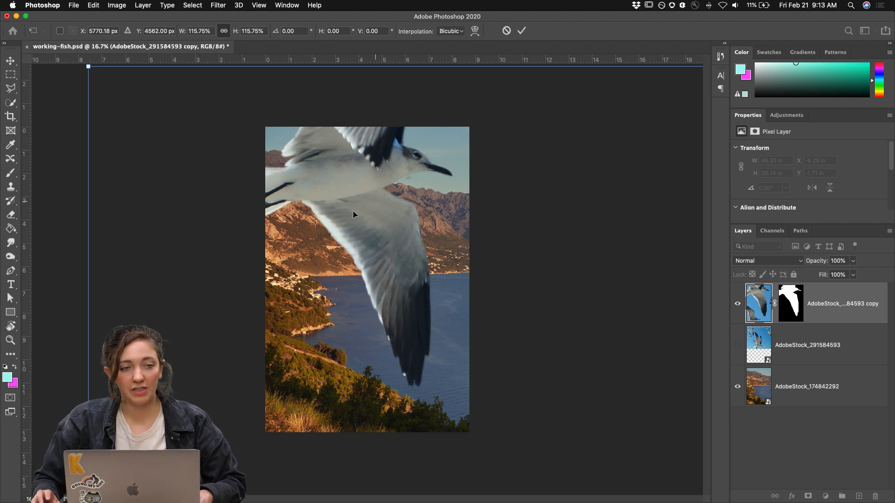
key(Return)
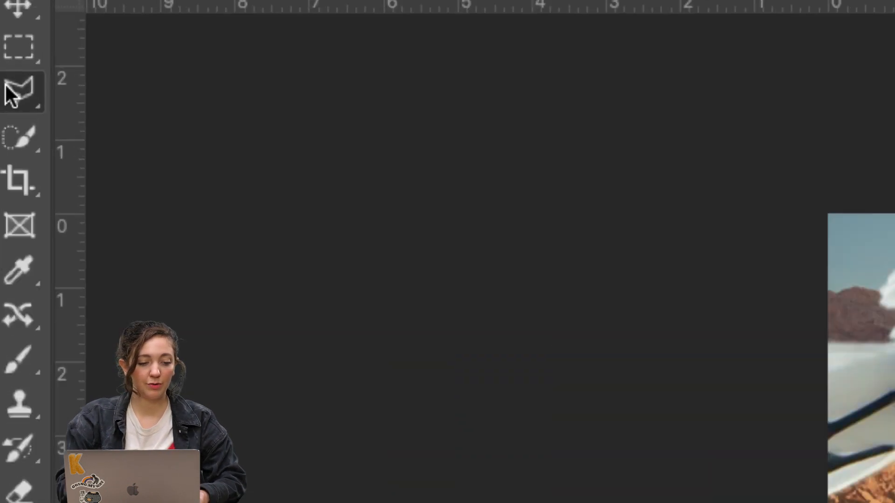
- Switch between the Quick Selection, Polygonal Lasso and Rectangular Marquee tools to compare their access to Select and Mask
click(29, 139)
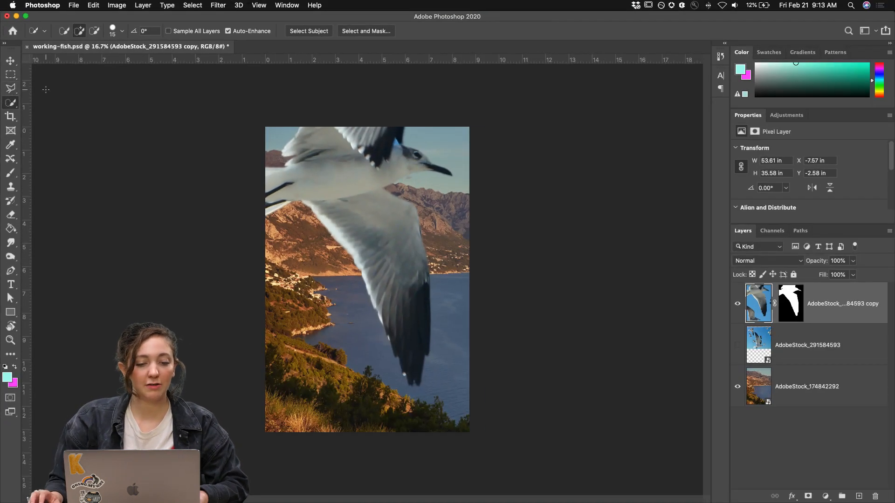
click(13, 88)
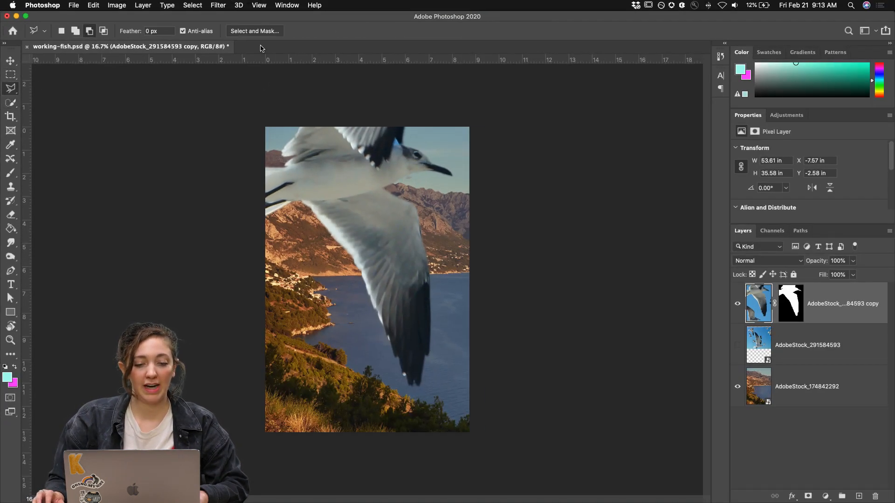
click(10, 103)
click(10, 78)
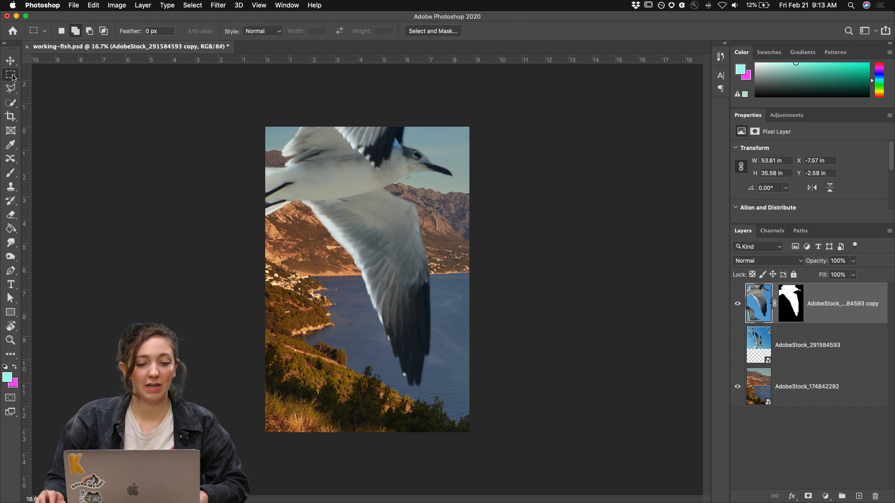
click(9, 104)
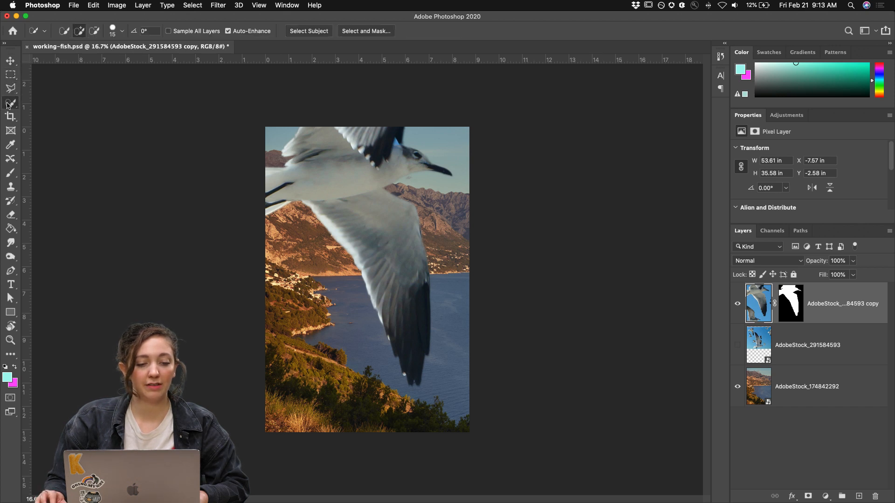
- Open the Select and Mask workspace for the seagull copy layer to view it, and leave without applying anything
click(372, 31)
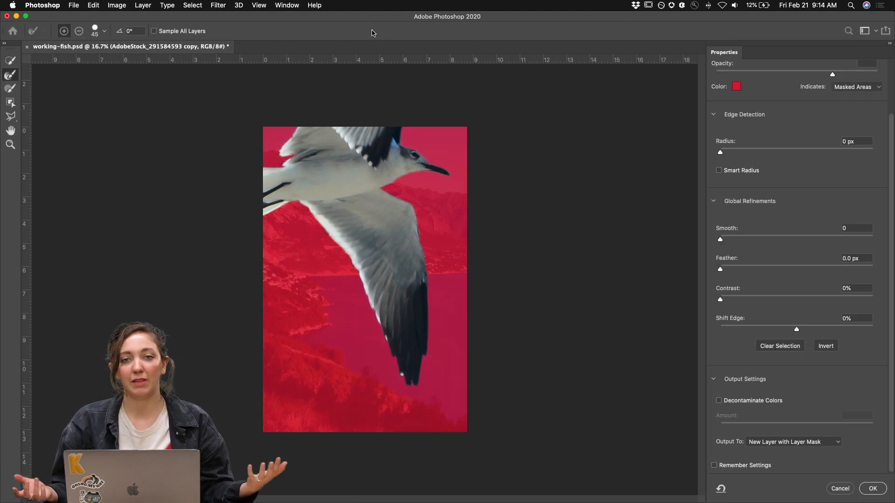
click(839, 488)
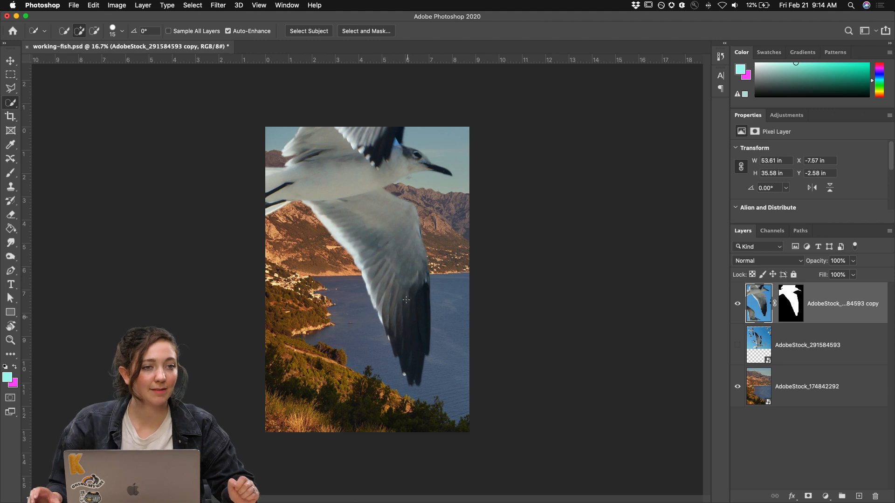
- Delete the hidden original seagull layer and convert the masked seagull copy layer to a Smart Object
click(753, 348)
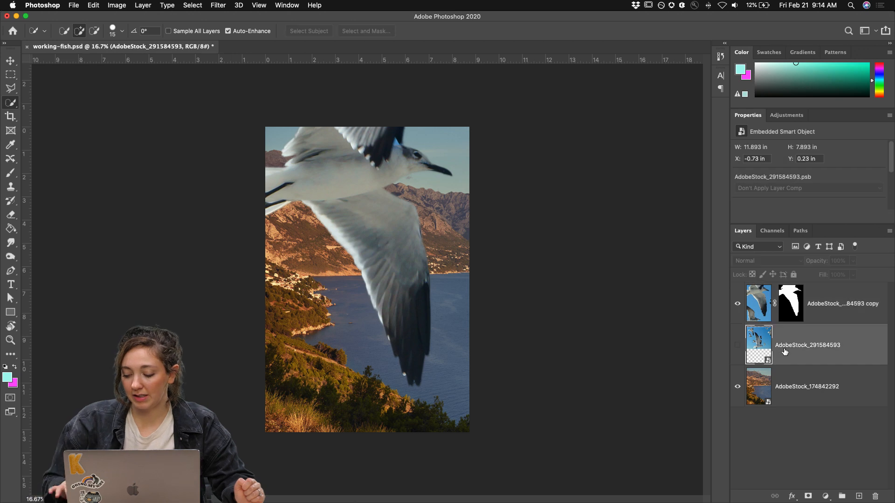
key(BackSpace)
click(759, 305)
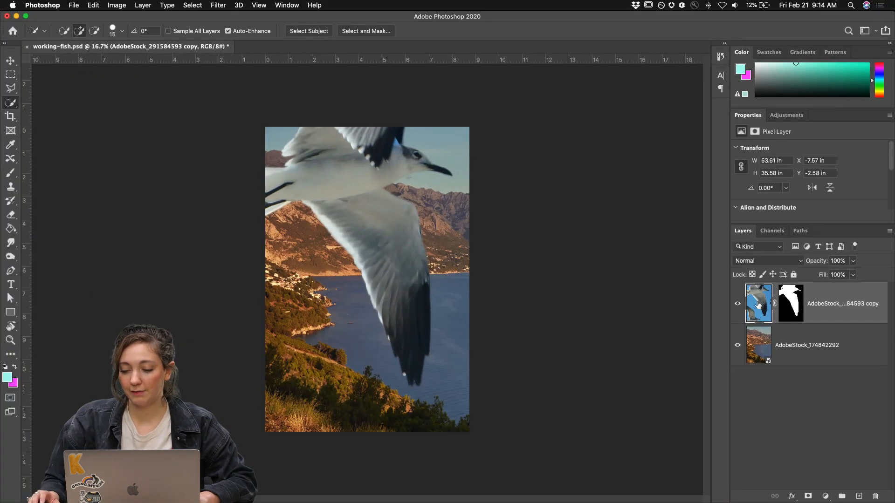
right_click(491, 315)
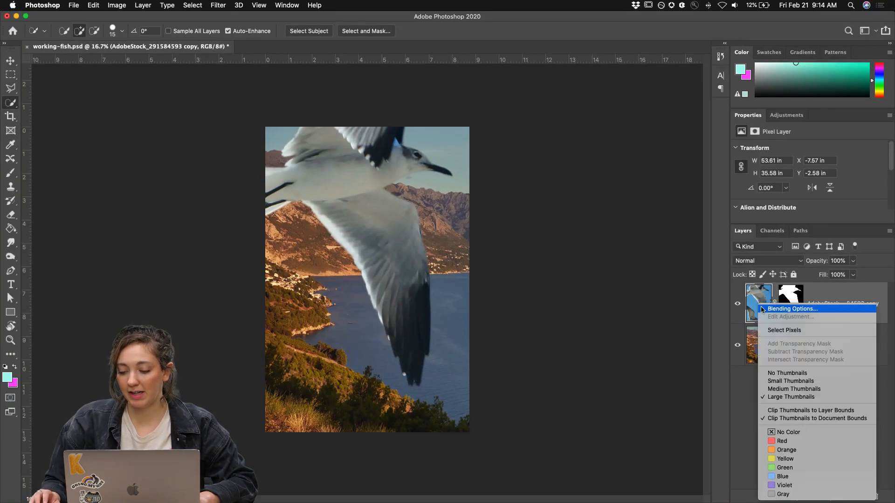
right_click(829, 301)
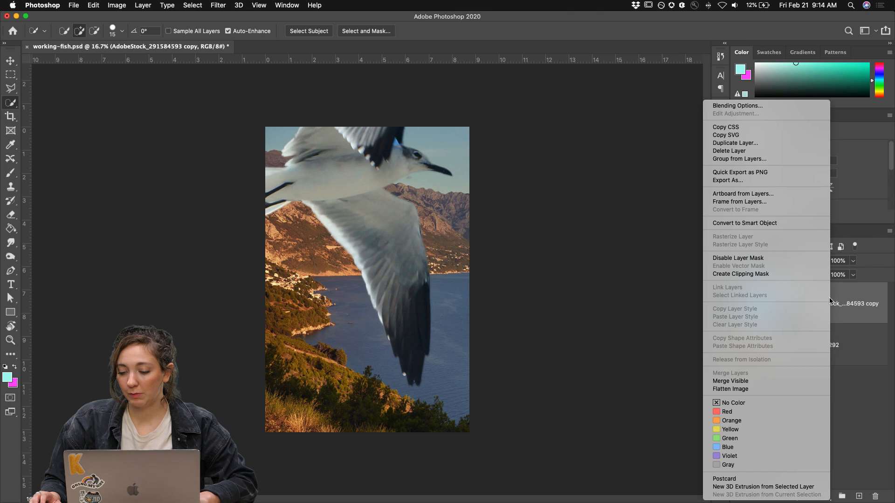
click(778, 223)
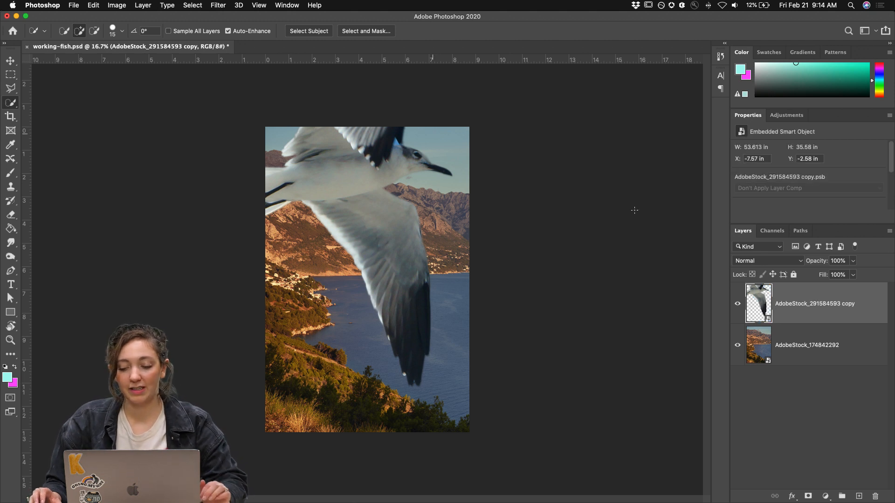
click(219, 7)
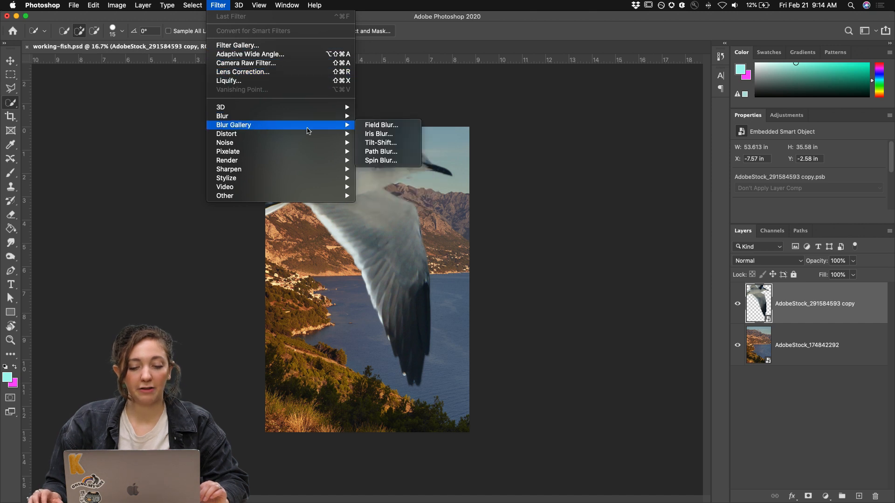
mouse_move(326, 133)
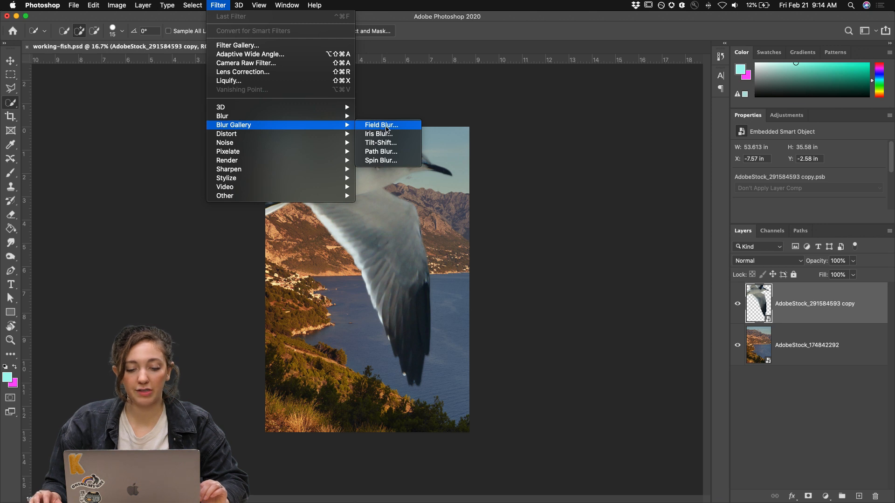
click(389, 125)
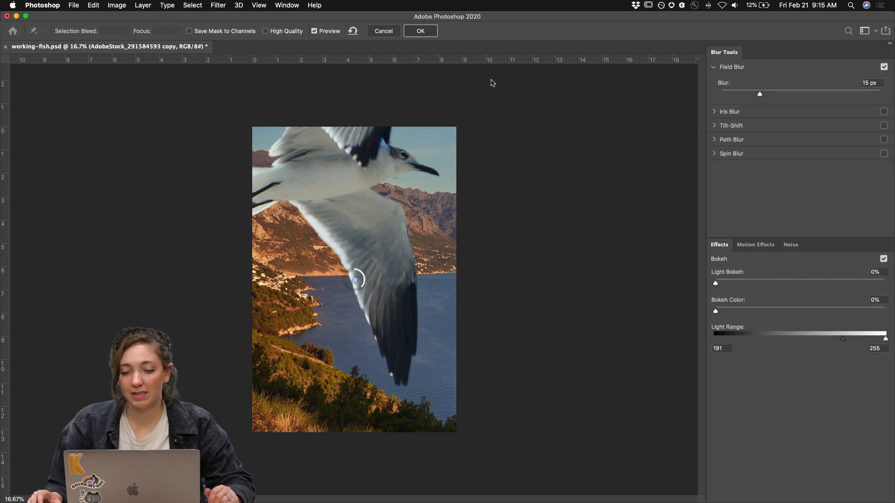
click(95, 5)
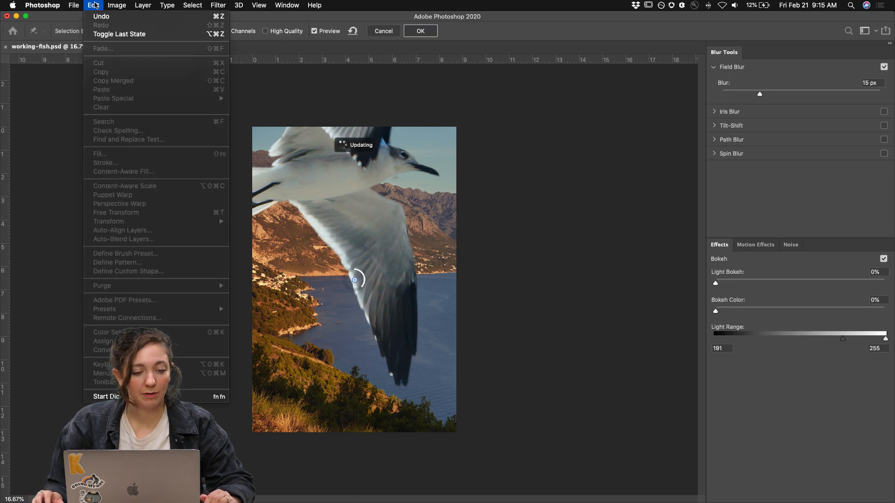
click(381, 36)
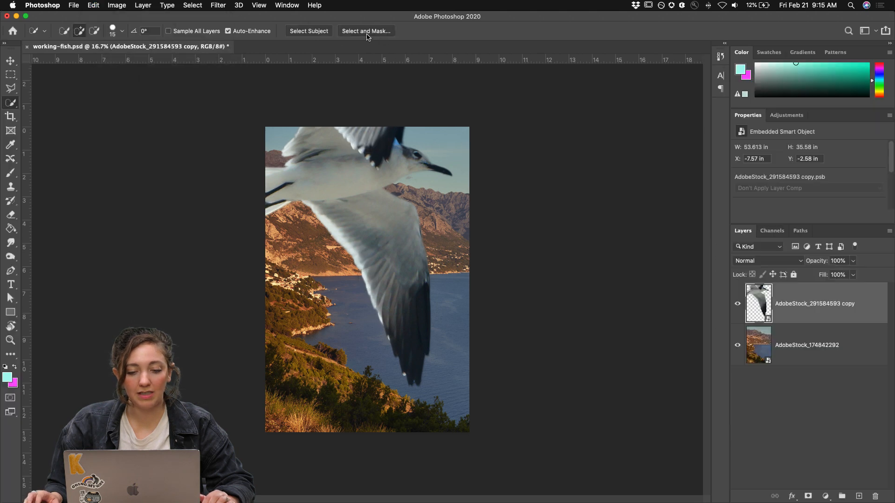
- Resize the whole image to a width of 1200 pixels with proportions kept
click(117, 5)
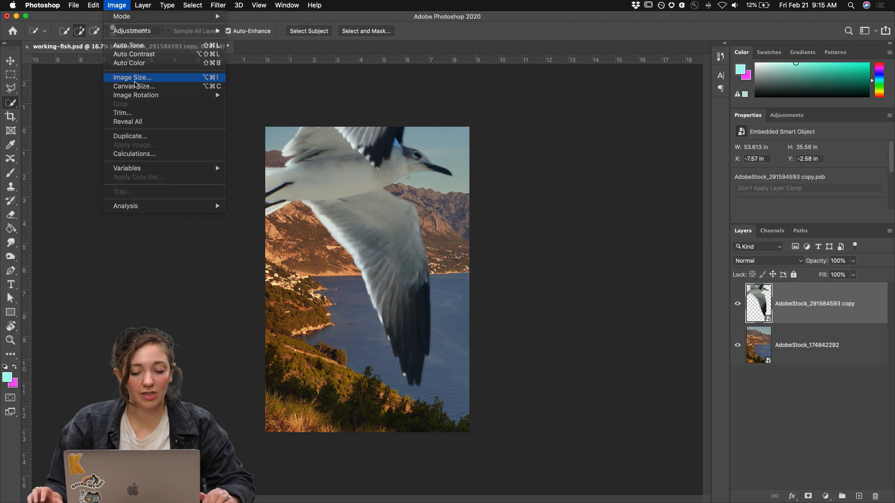
click(135, 77)
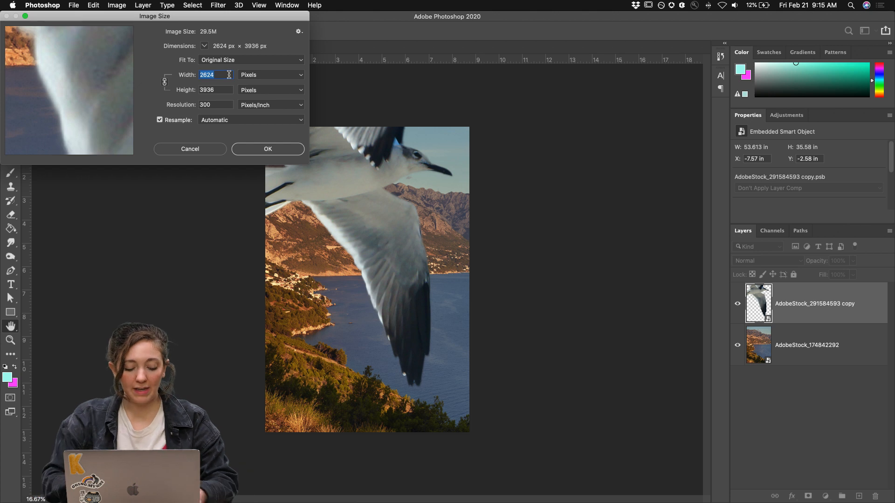
text(1200)
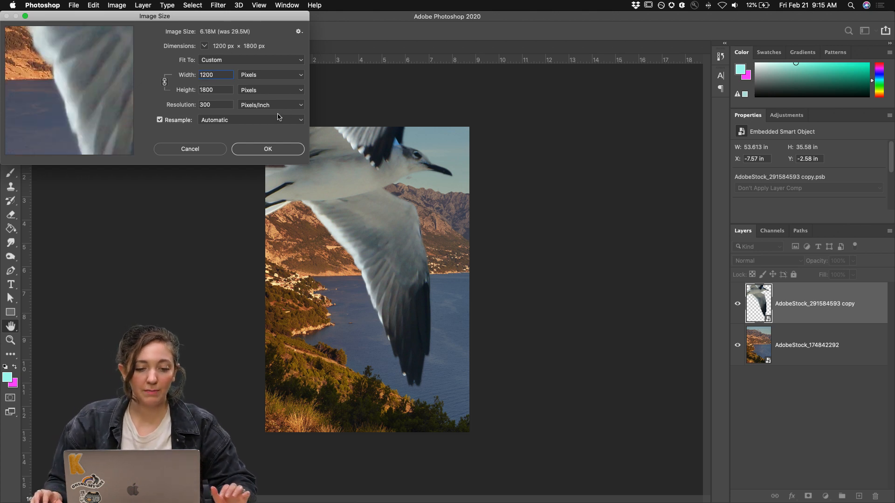
click(262, 148)
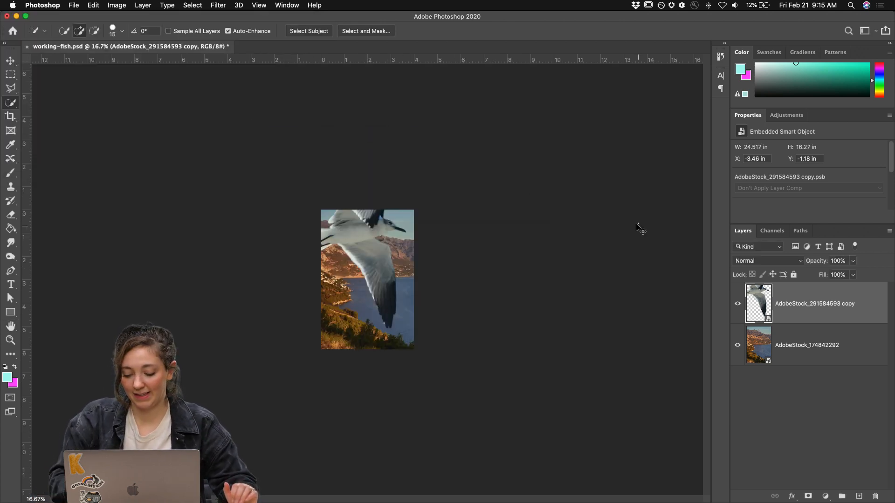
- Start a Field Blur on the seagull Smart Object and move its blur pin onto the bird's head
key(super+equal)
key(super+equal)
key(super+equal)
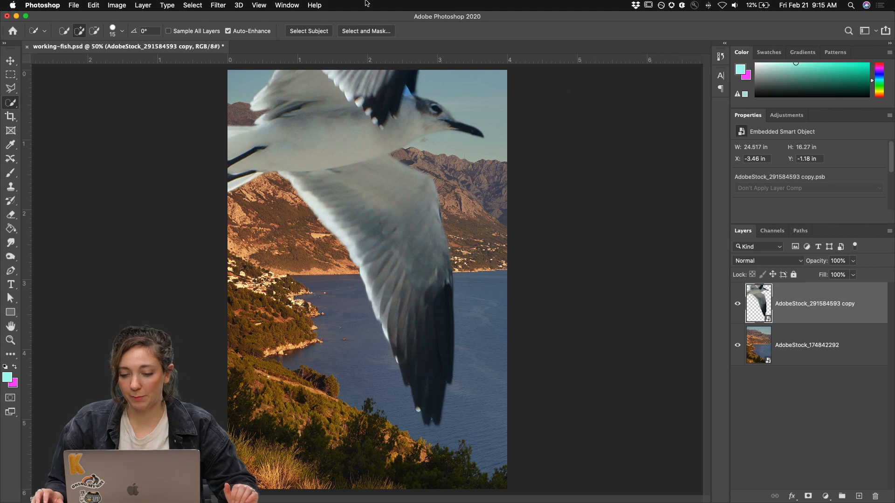
click(226, 5)
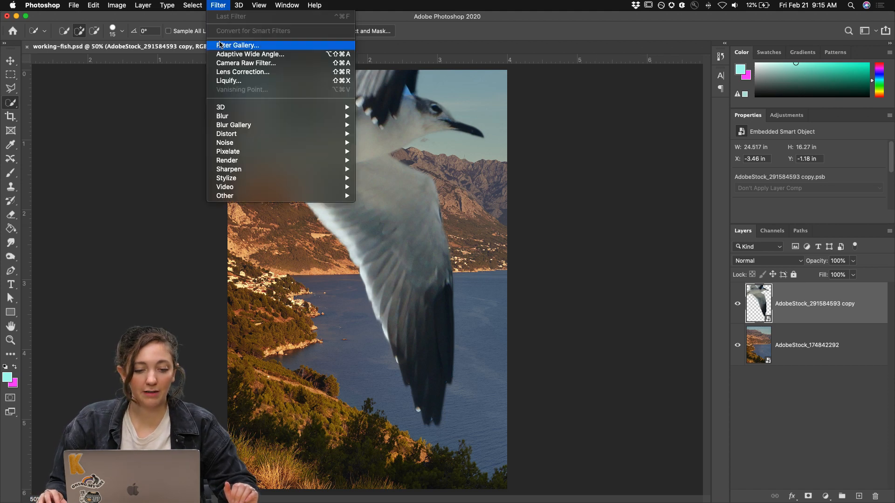
mouse_move(247, 130)
click(380, 126)
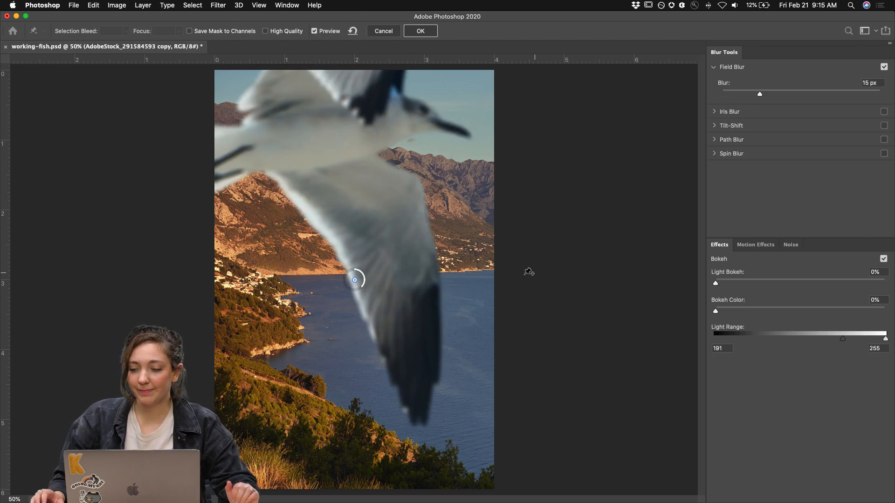
drag(355, 281, 404, 112)
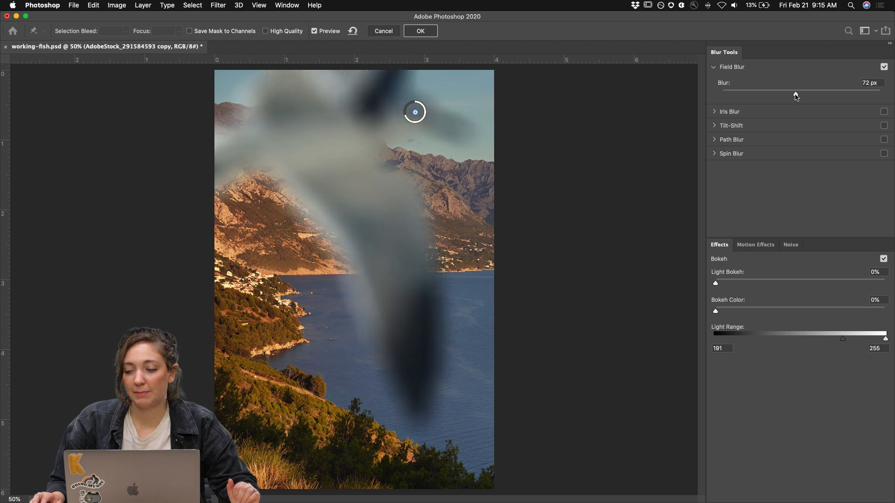
- Try Field Blur amounts of 29 px and 50 px, settle on 27 px, and apply the blur as a Smart Filter
mouse_move(795, 97)
mouse_down()
mouse_move(741, 96)
mouse_move(781, 95)
mouse_up()
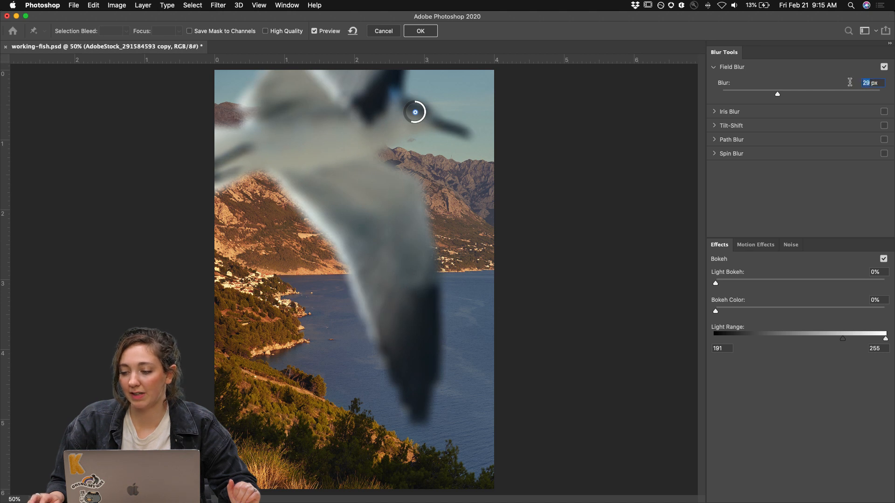
text(50)
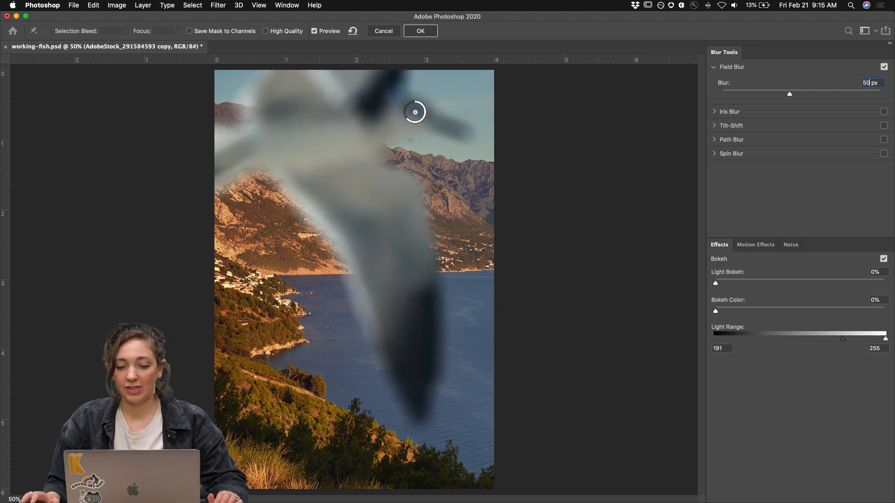
mouse_move(789, 95)
mouse_down()
mouse_move(763, 95)
mouse_move(785, 94)
mouse_up()
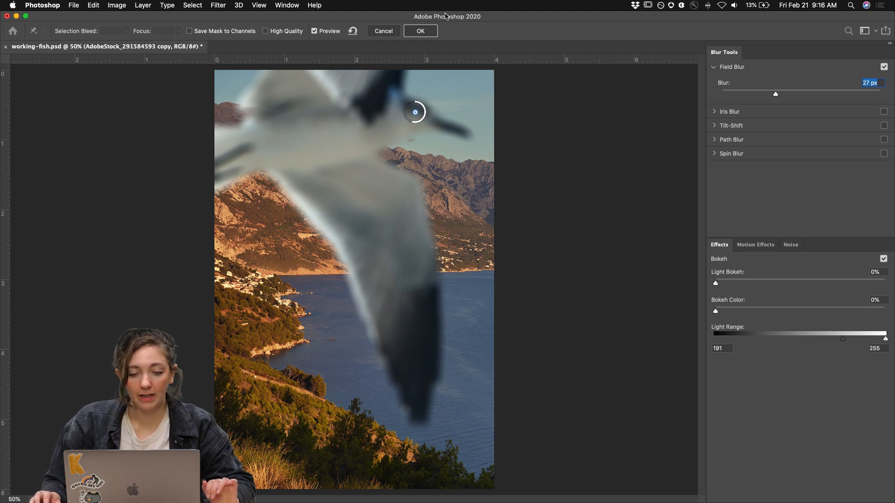
click(420, 31)
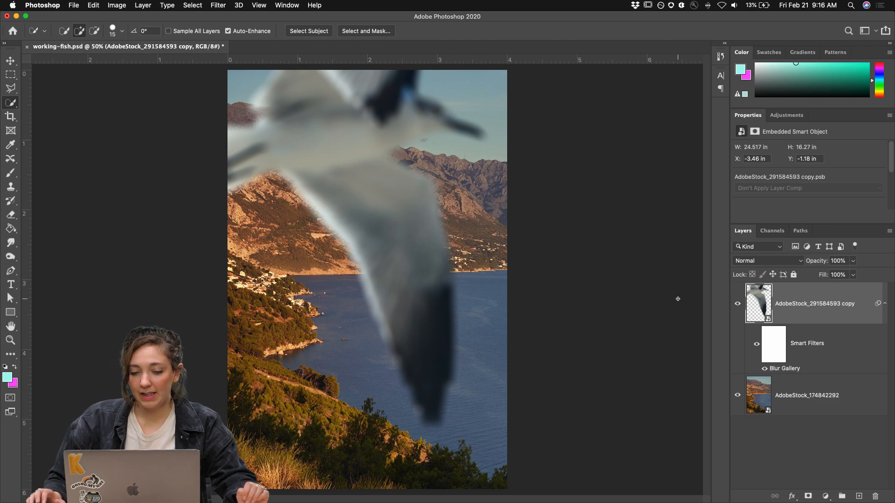
key(super+minus)
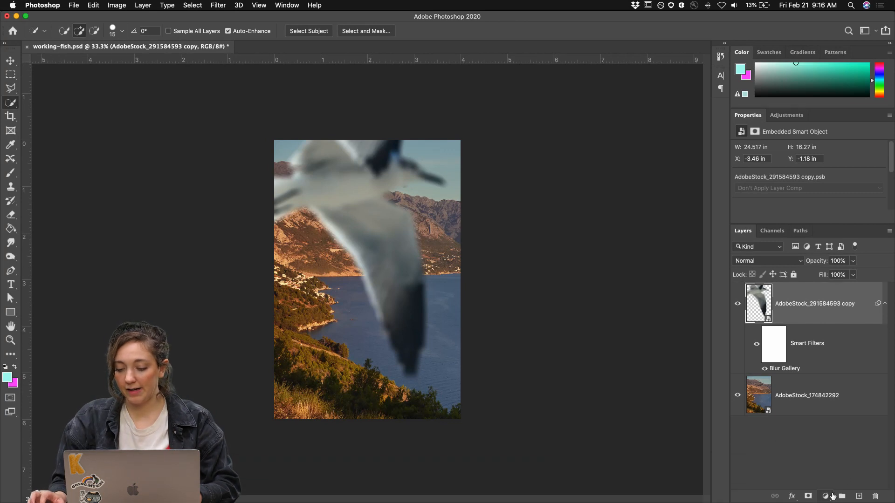
click(829, 497)
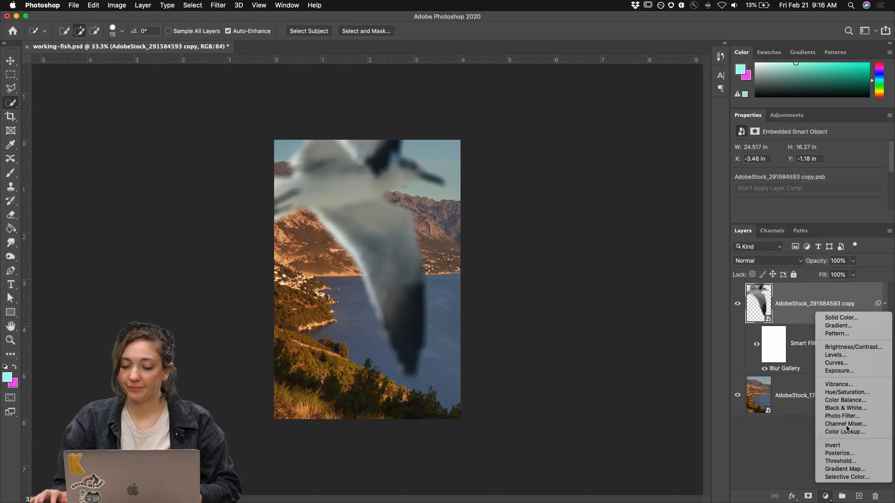
click(736, 406)
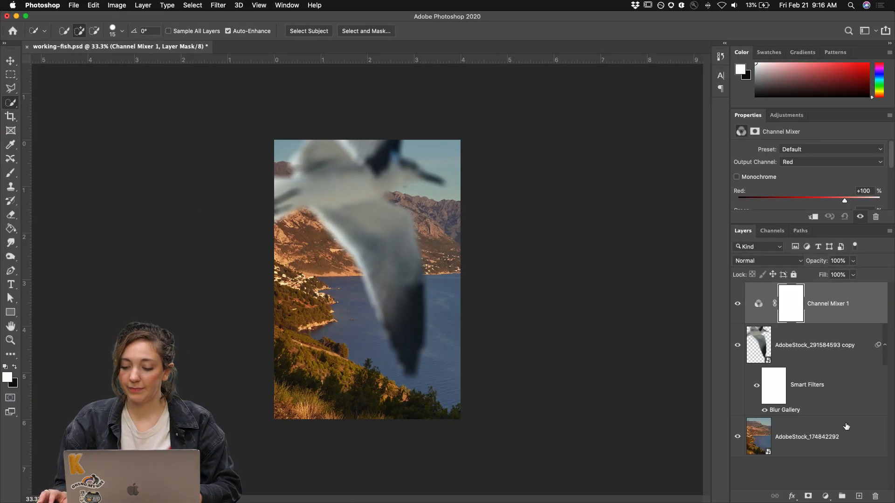
key(super+z)
- Add a Color Lookup adjustment layer above the seagull and load the FallColors.look 3DLUT file
click(825, 496)
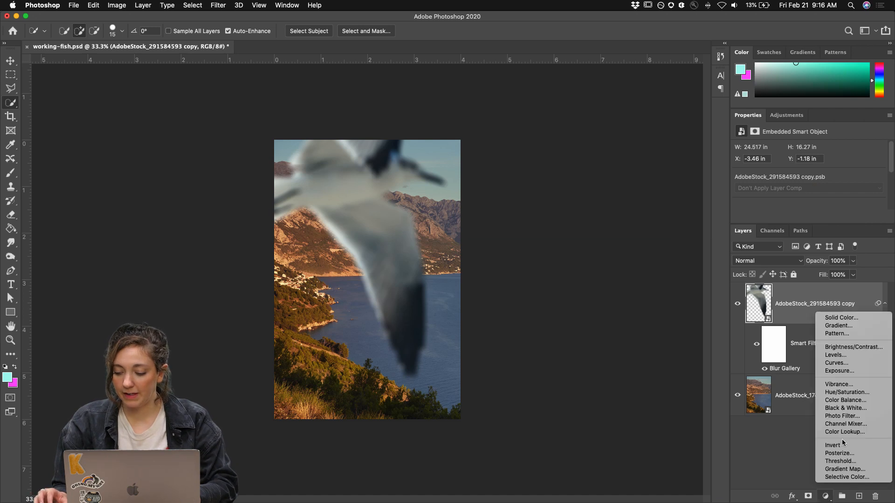
click(844, 432)
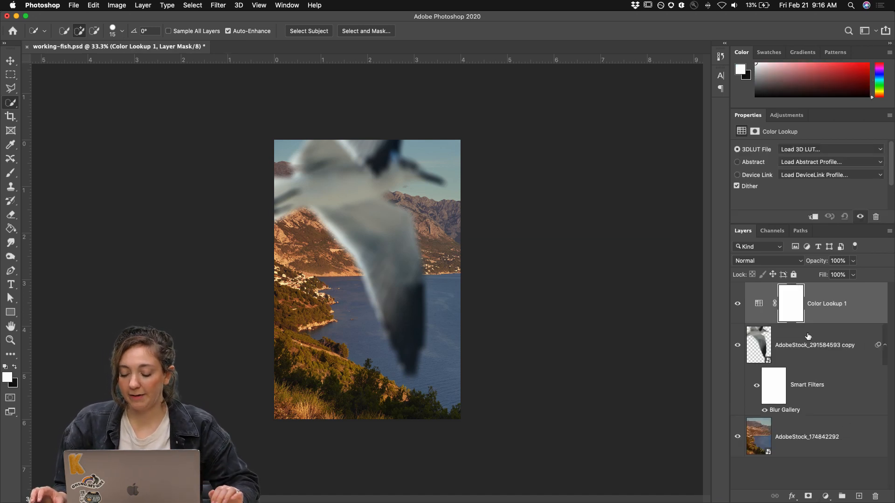
click(736, 306)
click(736, 305)
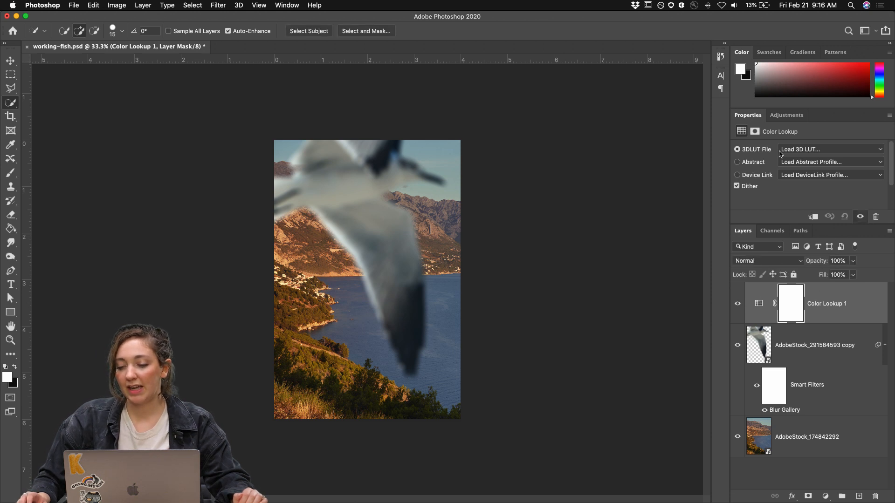
click(870, 149)
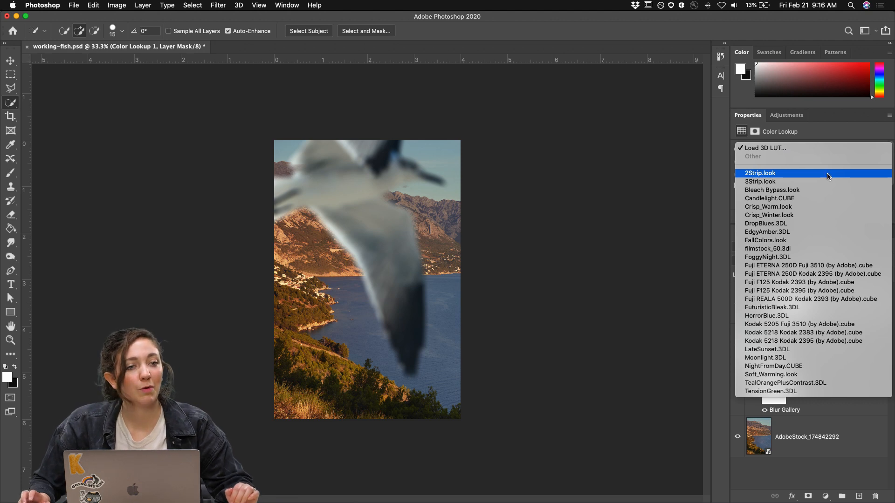
click(769, 241)
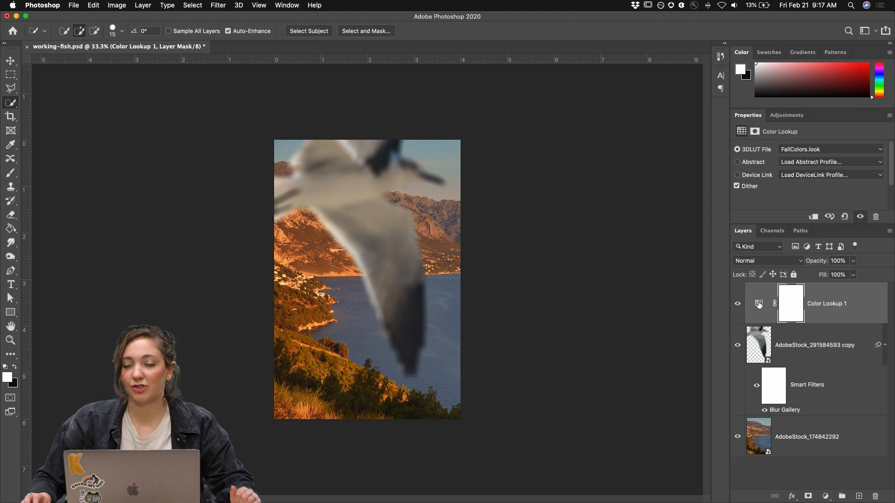
- Move the Color Lookup layer beneath the seagull to preview the grade on the landscape only, and return it to the top of the stack
drag(759, 304, 757, 404)
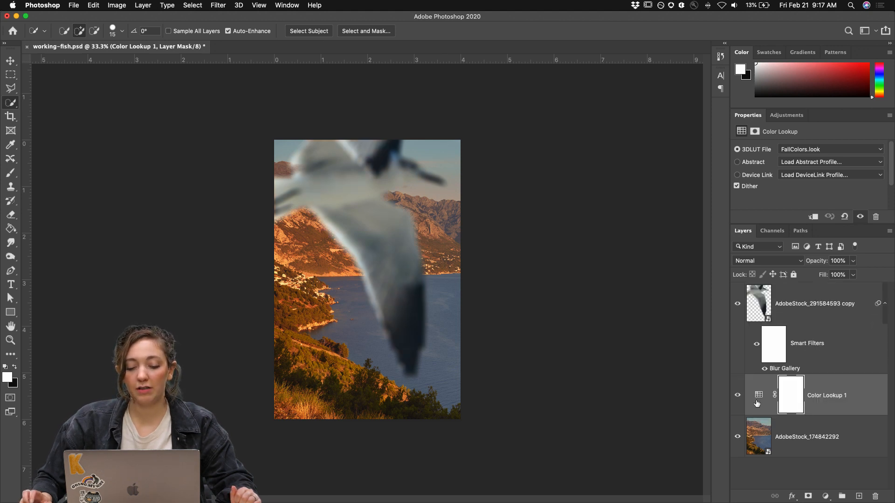
click(737, 437)
click(738, 437)
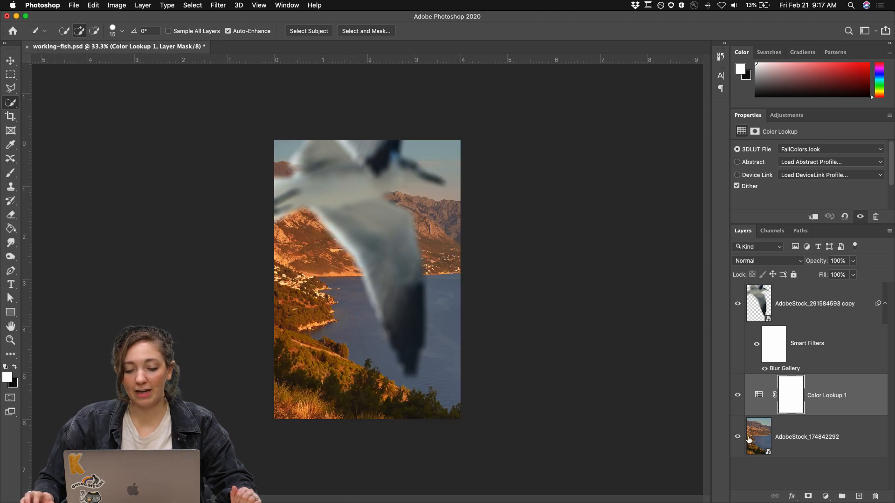
drag(760, 397, 747, 295)
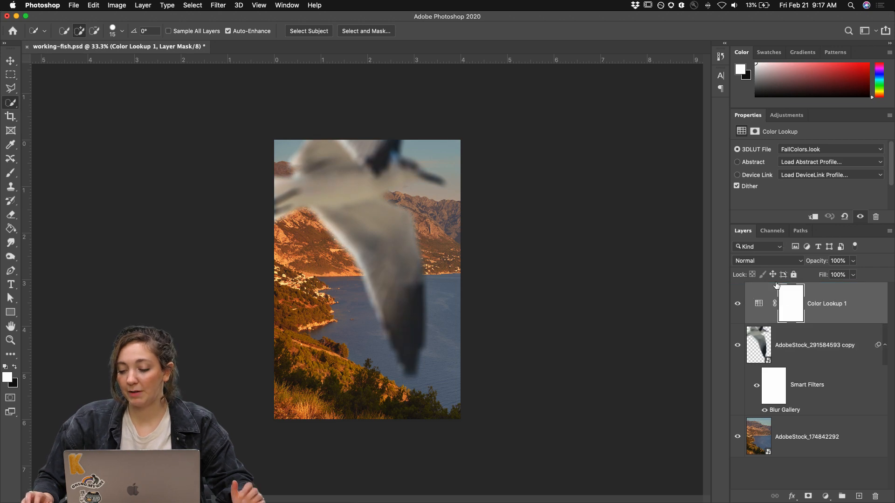
click(768, 261)
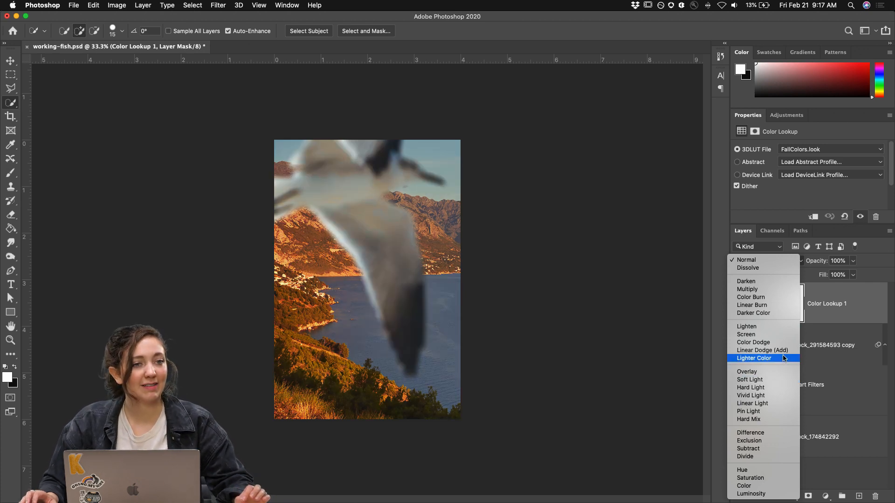
click(786, 260)
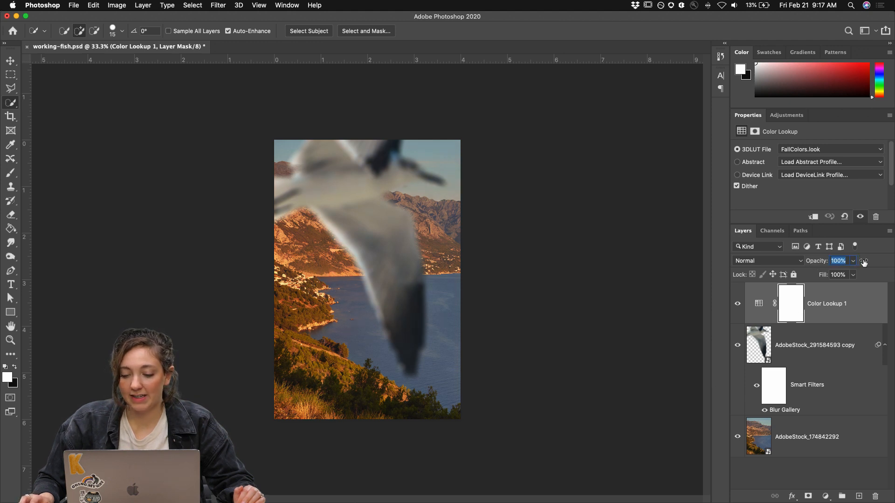
drag(823, 275, 877, 282)
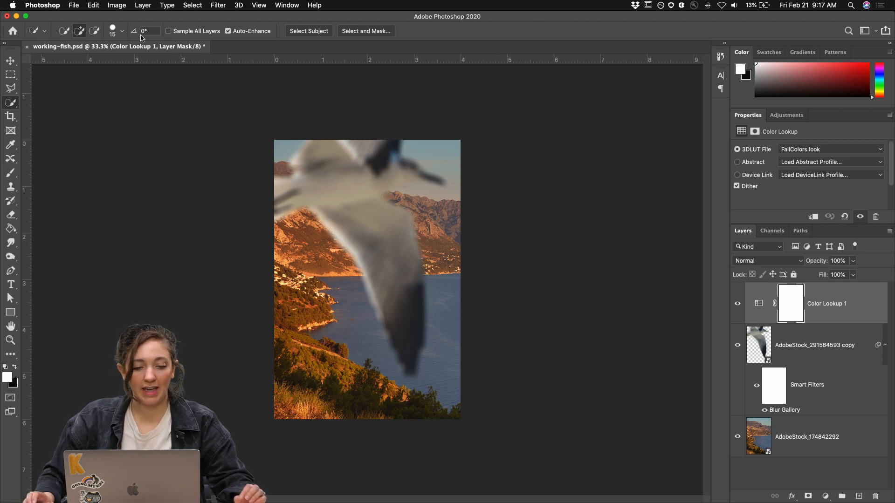
- Export the seagull composite as a 100% quality JPG named bird into the LICENSED folder
click(75, 6)
mouse_move(116, 133)
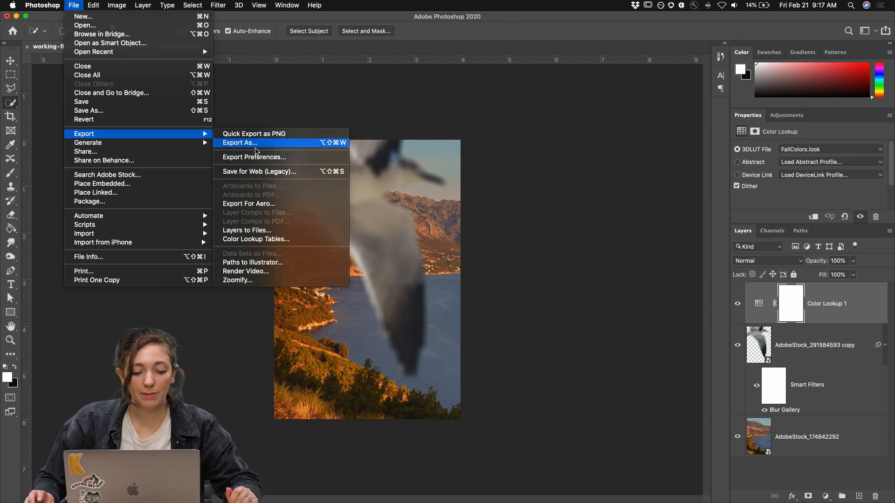
click(258, 143)
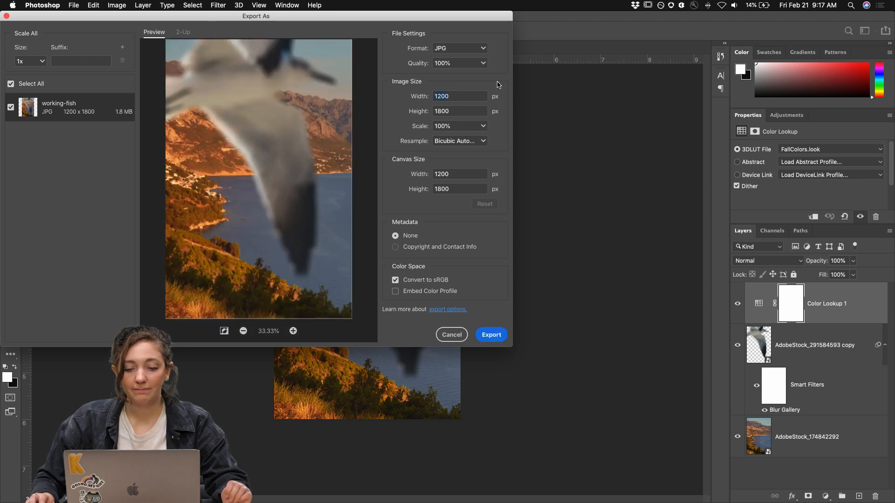
click(485, 335)
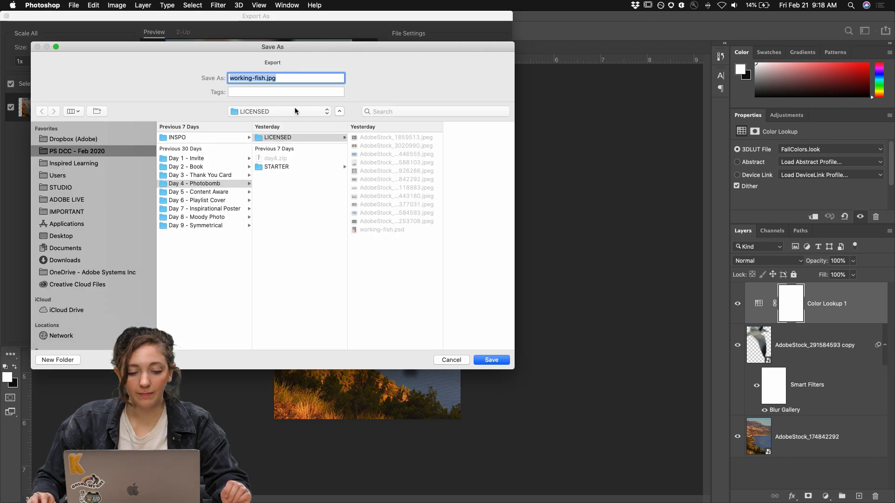
text(bir)
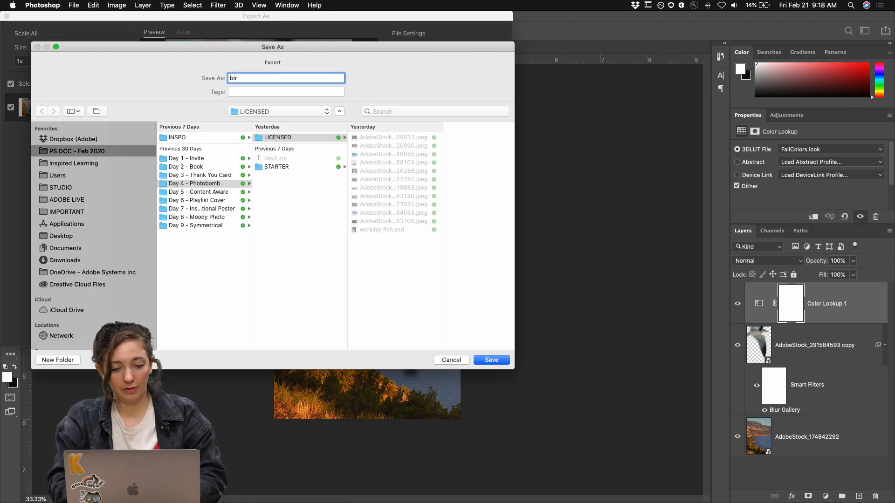
text(d)
click(491, 360)
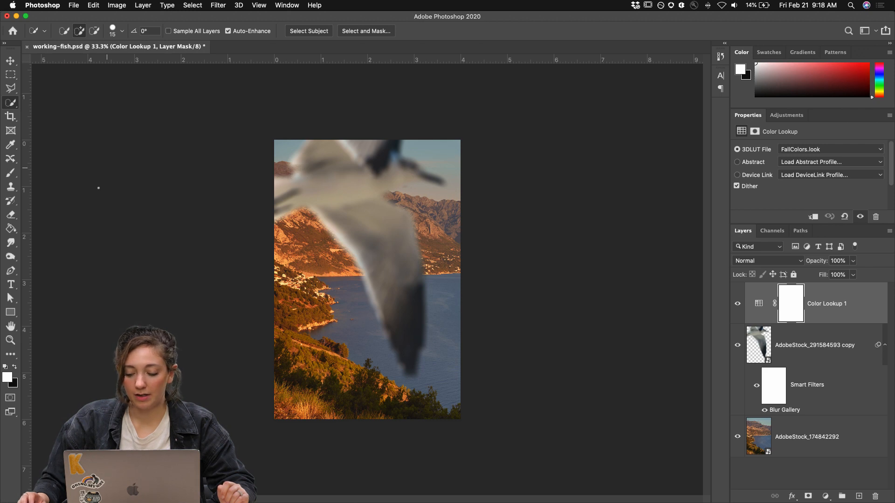
- Switch to Finder and look through the stock photos in the LICENSED folder for another photobomb background and subject
click(163, 488)
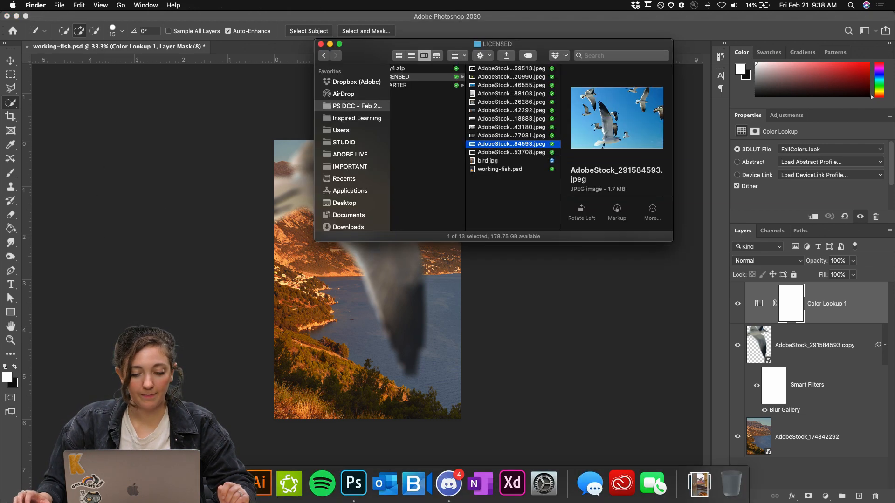
click(499, 129)
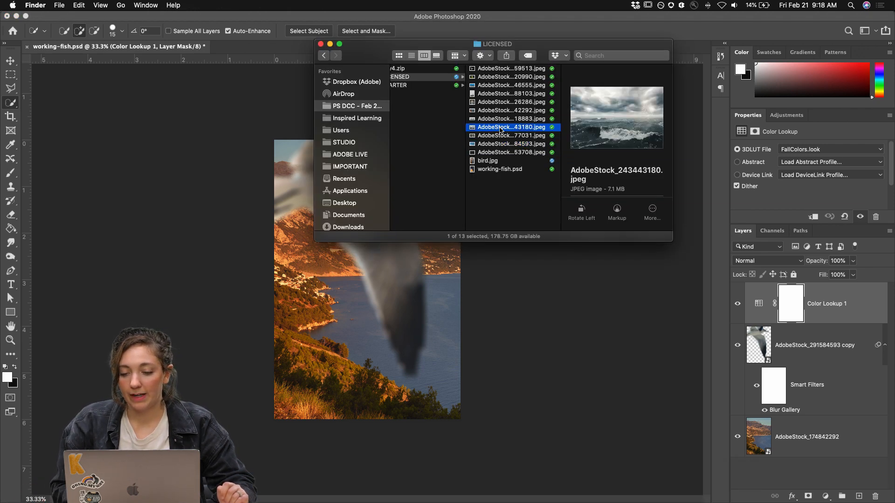
key(Up)
key(Up)
key(Up)
key(Up)
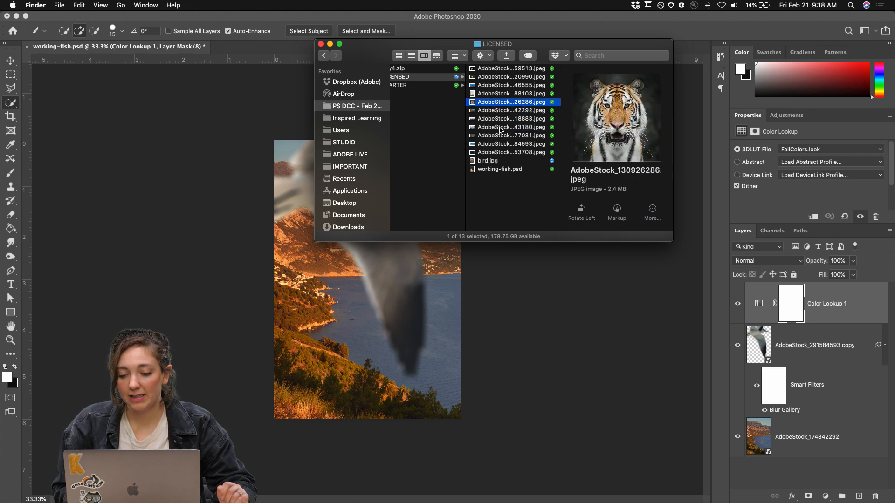
key(Down)
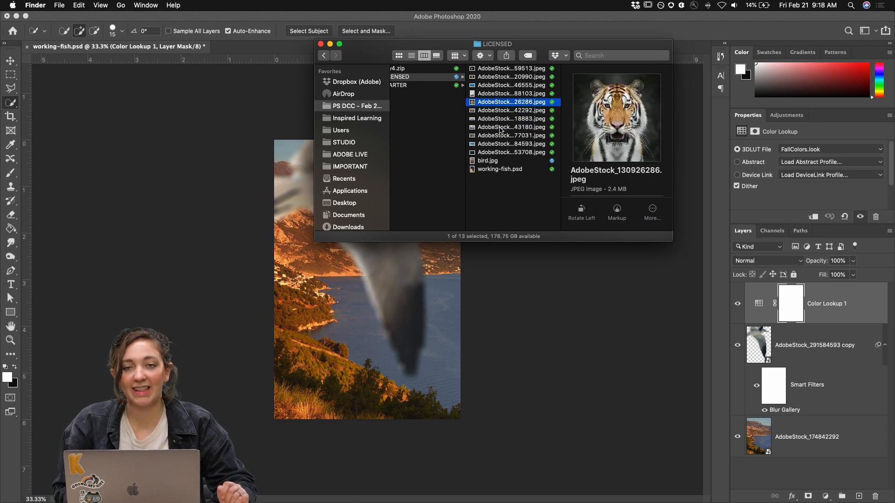
key(Up)
key(Up)
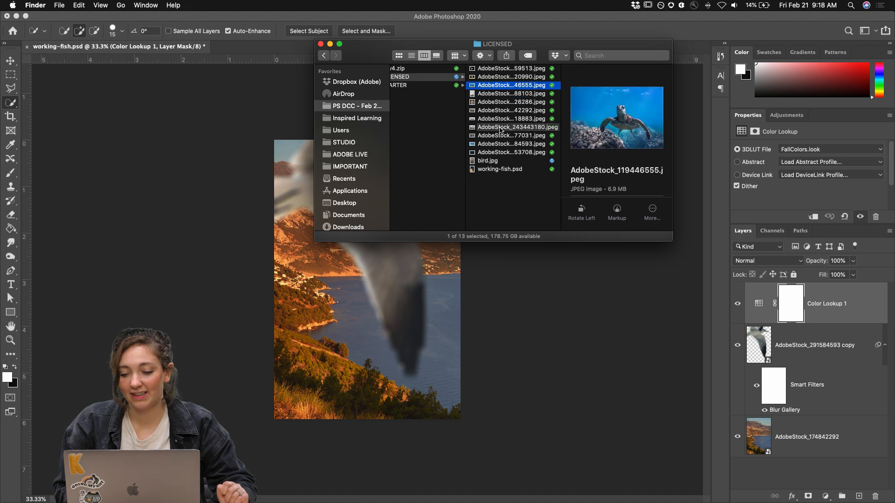
key(Up)
key(Up)
key(Down)
key(Down)
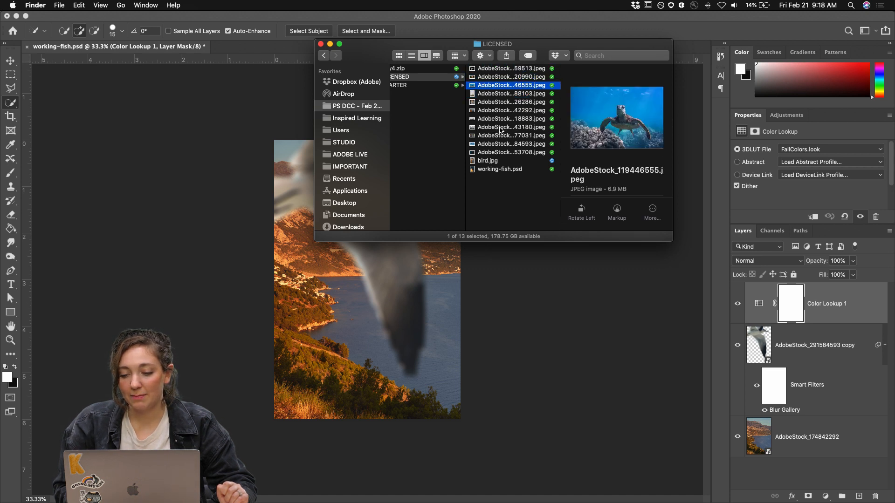
key(Down)
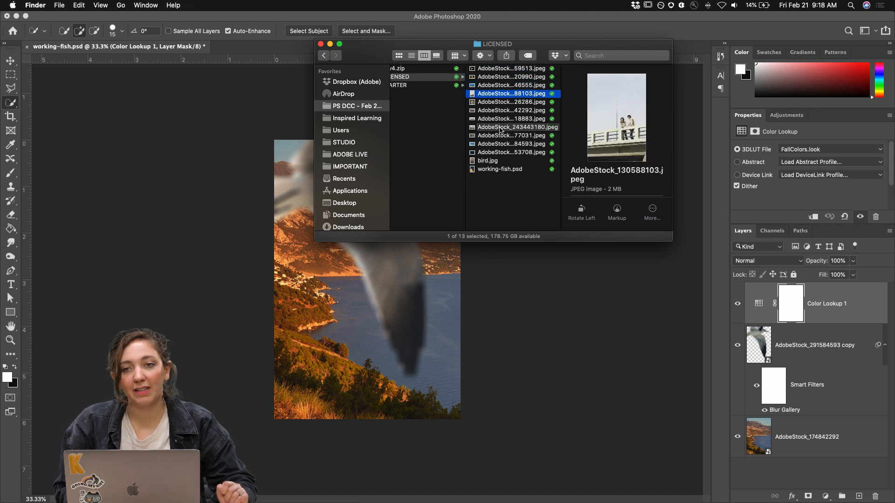
key(Down)
key(Down)
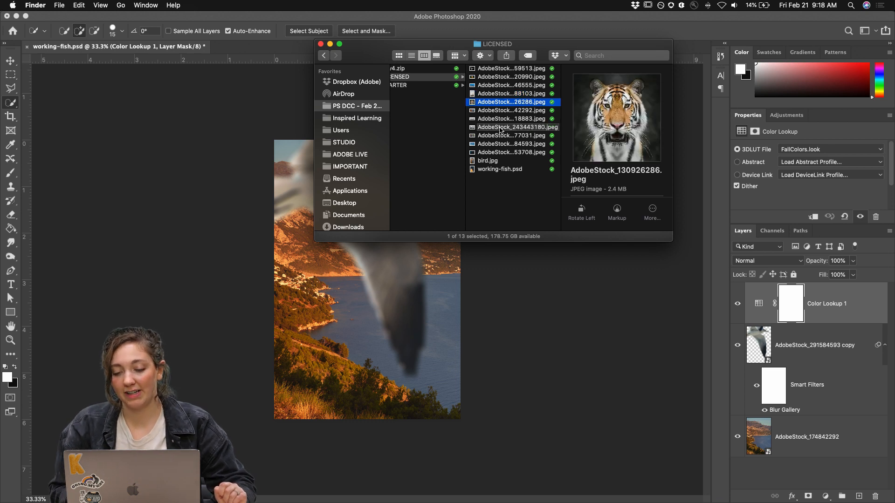
key(Down)
key(Down)
key(Down)
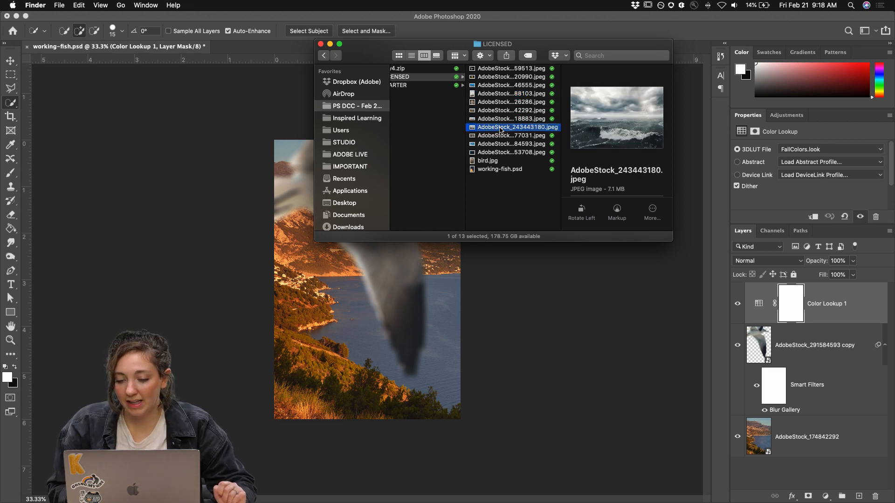
key(Down)
key(Down)
key(Down)
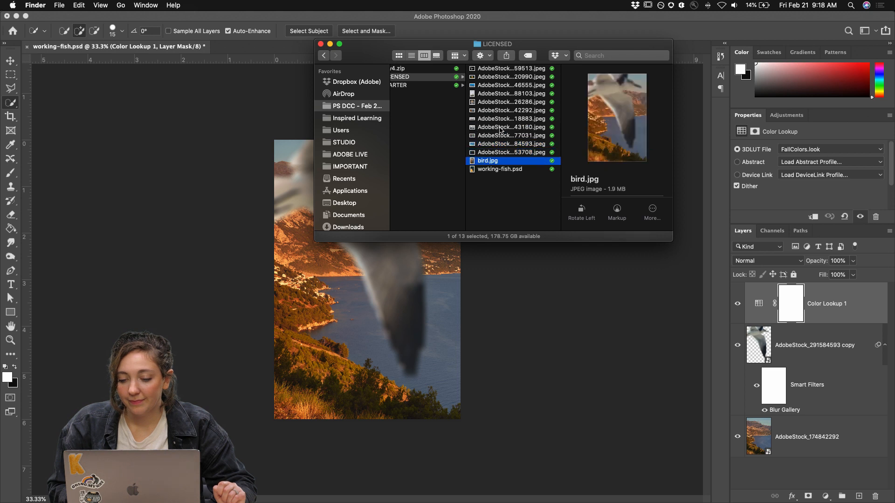
key(Up)
key(Up)
key(Up)
key(Up)
key(Up)
key(Up)
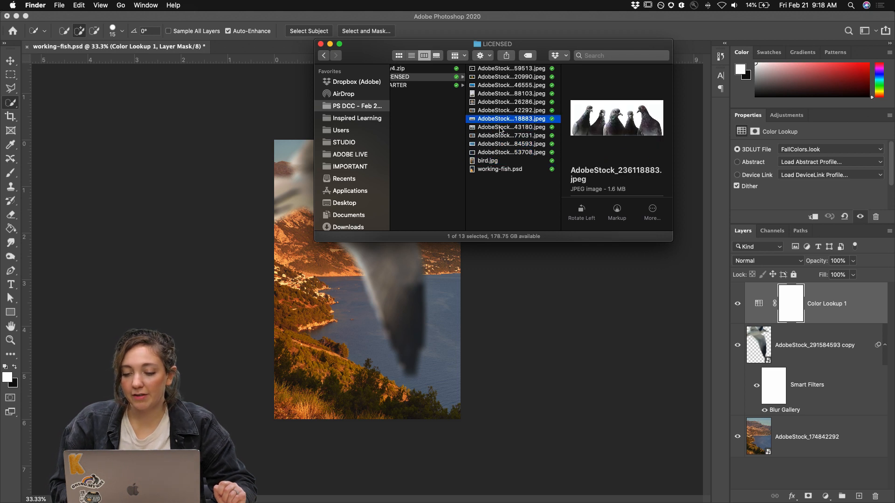
- Place AdobeStock_130588103.jpeg, the couple on the bridge, into working-fish.psd and scale it to 44.43% so it covers the canvas
key(Up)
key(Up)
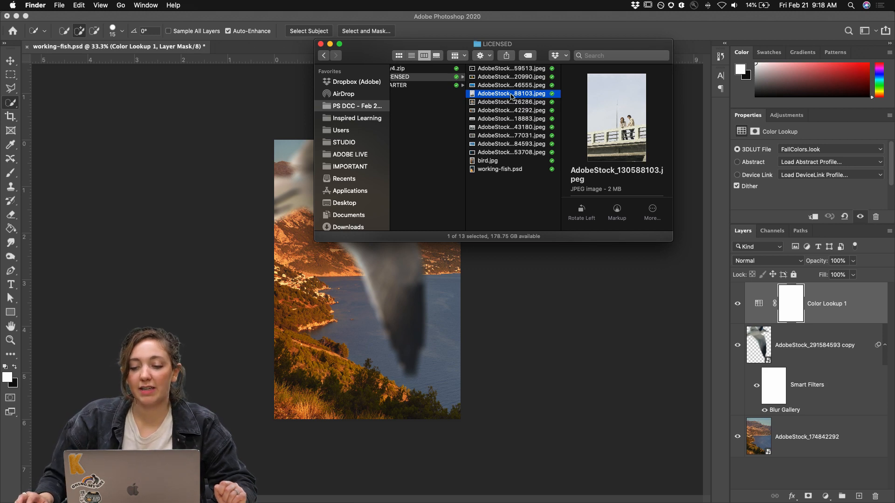
drag(512, 96, 349, 333)
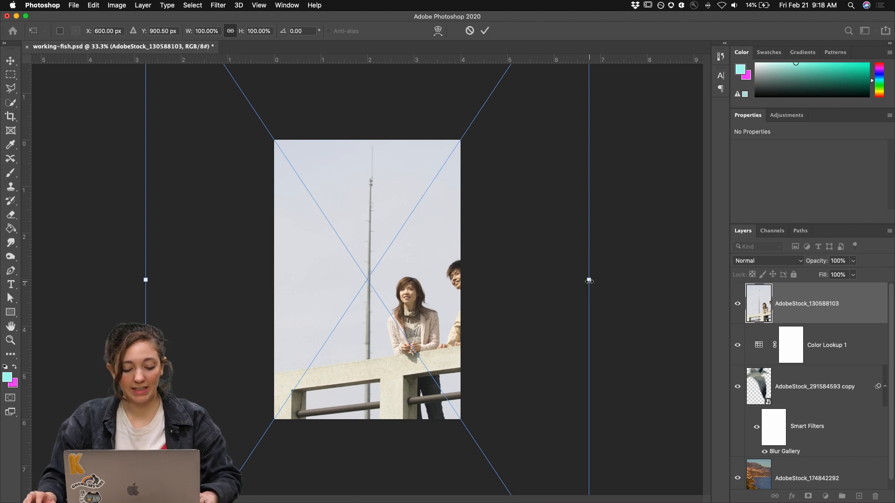
drag(584, 283, 472, 300)
drag(437, 315, 437, 308)
drag(471, 112, 465, 120)
drag(262, 121, 269, 131)
mouse_move(362, 263)
mouse_down()
mouse_move(361, 281)
mouse_move(360, 269)
mouse_up()
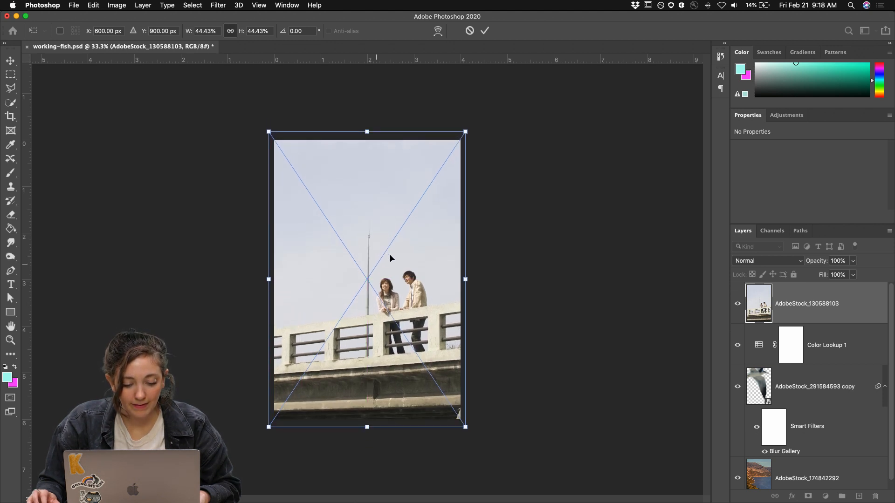
key(Return)
key(w)
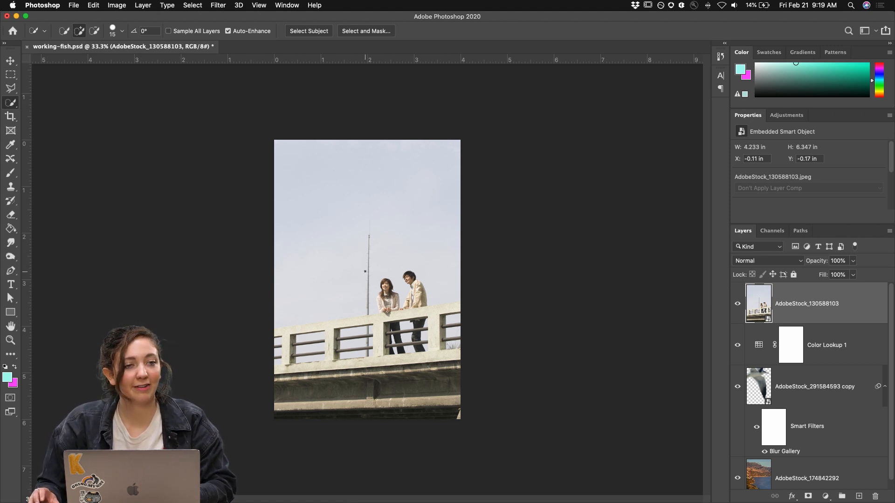
- Switch to Finder and preview the LICENSED folder's photos at full size to choose an animal for the bridge photobomb
key(super+Tab)
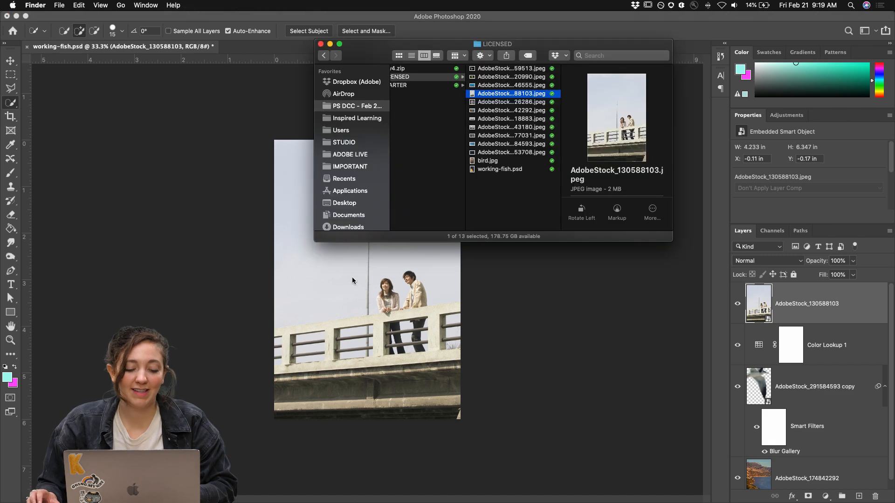
click(492, 136)
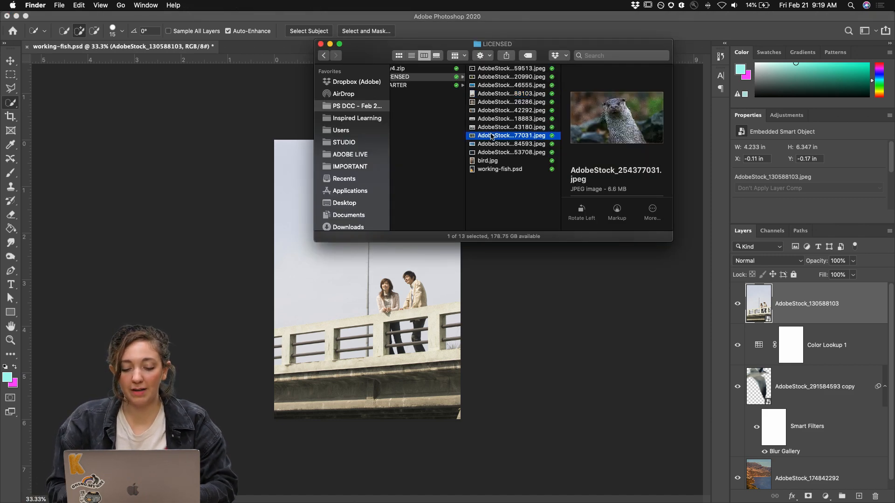
key(space)
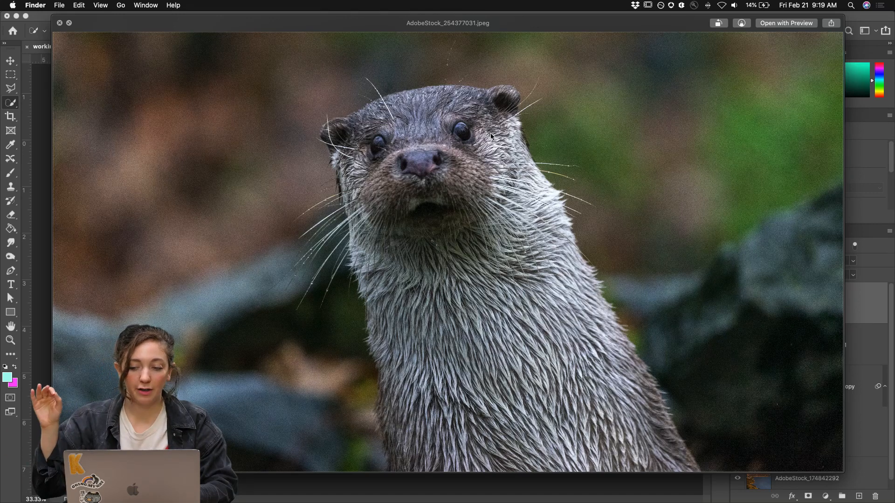
key(Up)
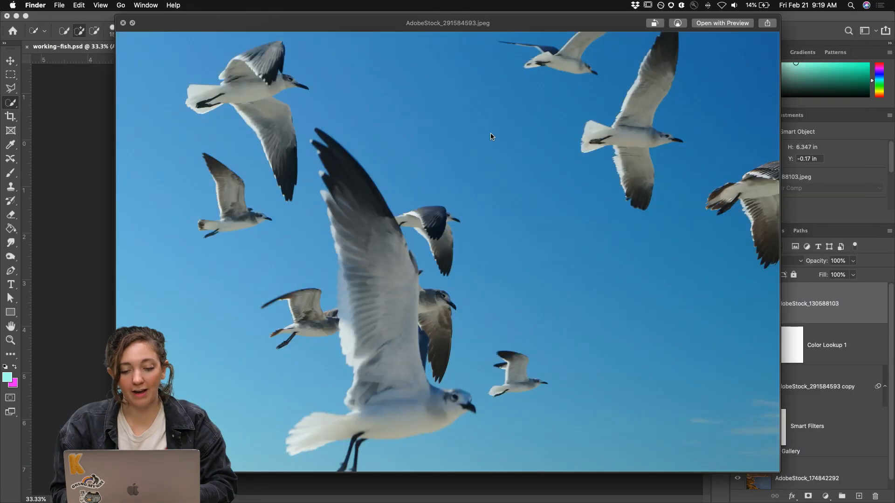
key(Down)
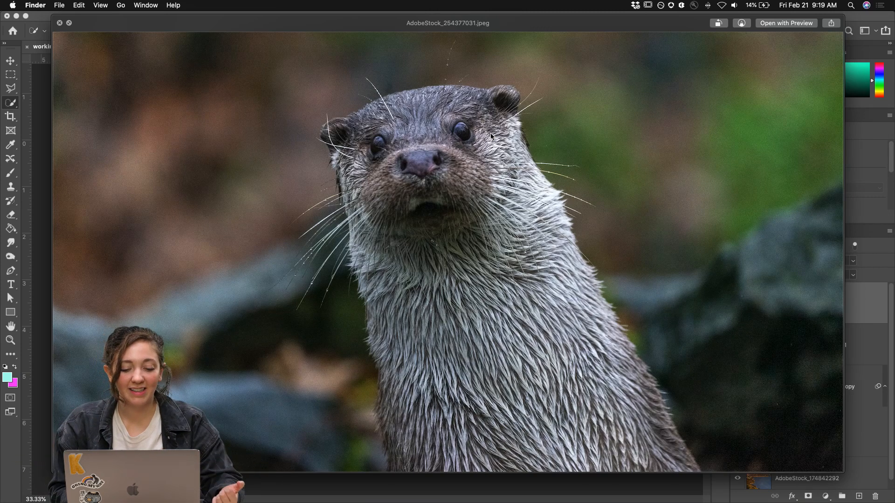
key(Down)
key(Down)
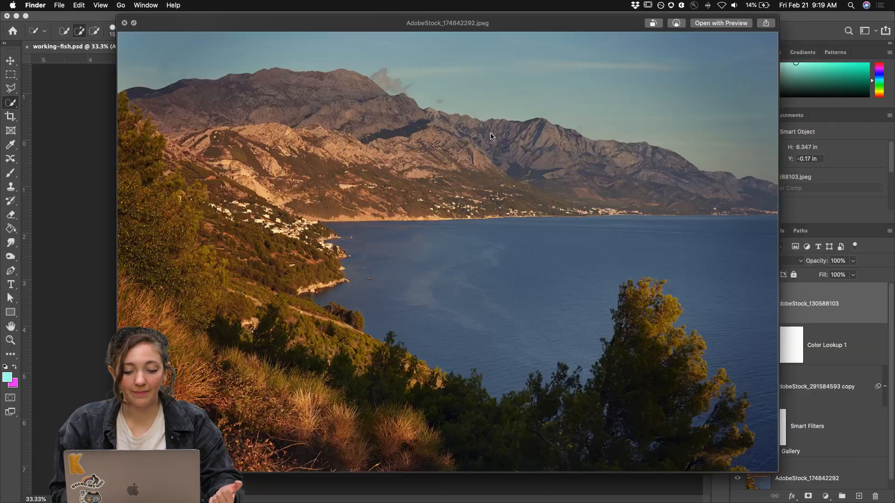
key(Down)
key(Down)
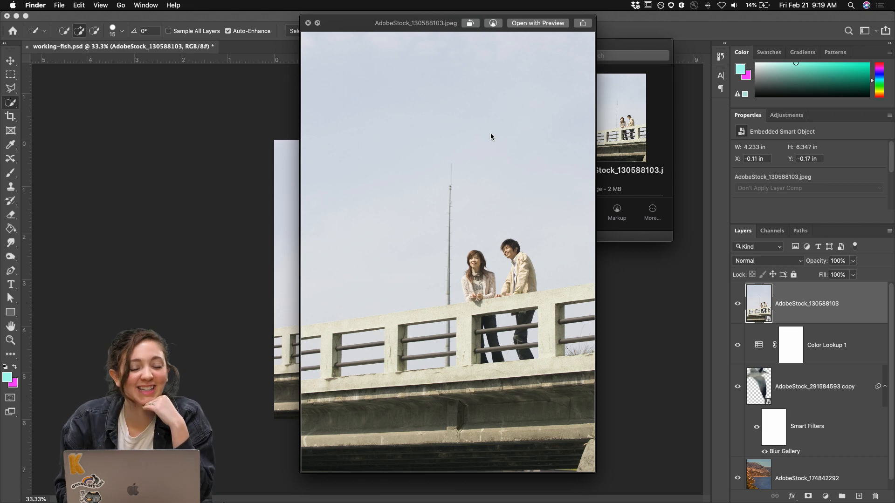
key(Down)
key(Down)
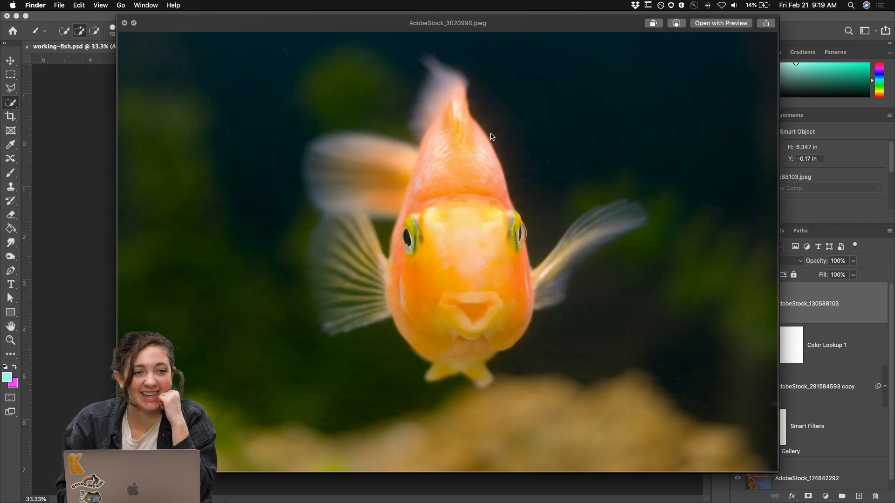
key(Down)
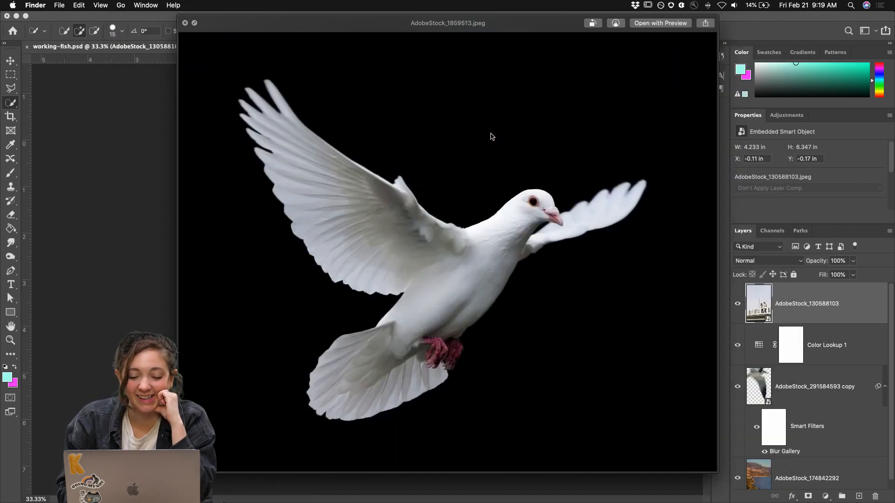
key(Up)
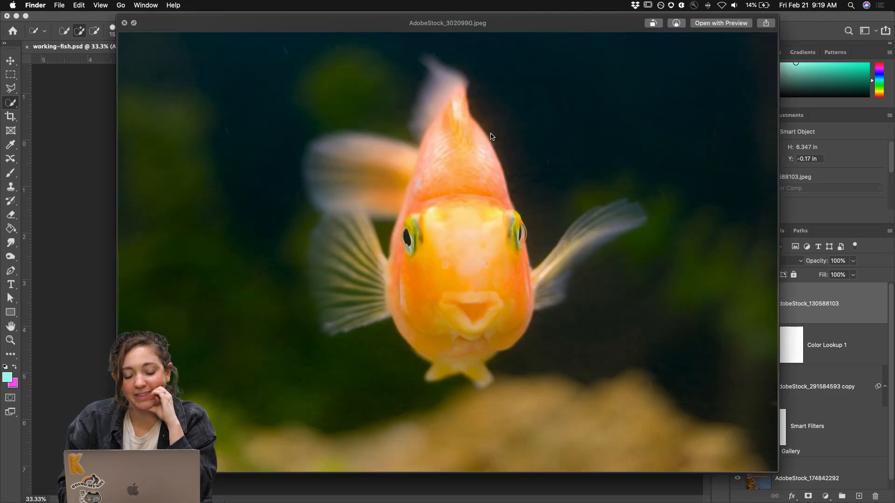
key(Down)
key(Up)
key(Up)
key(Up)
key(Up)
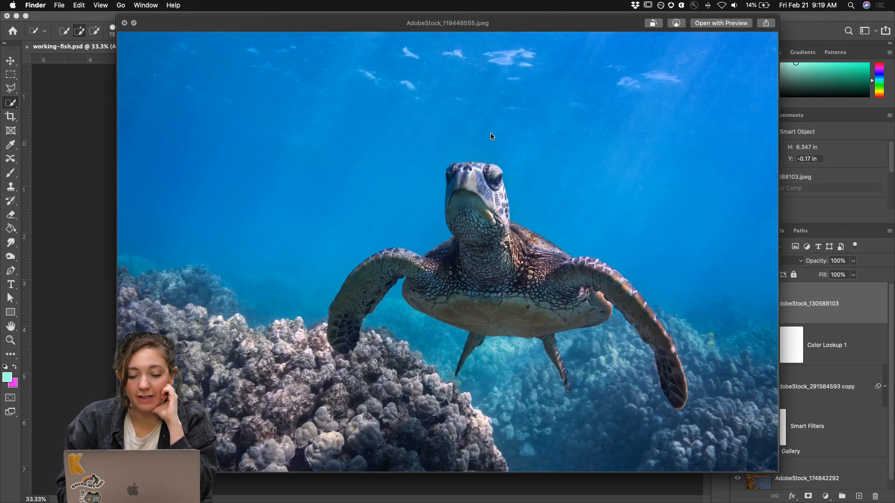
key(Up)
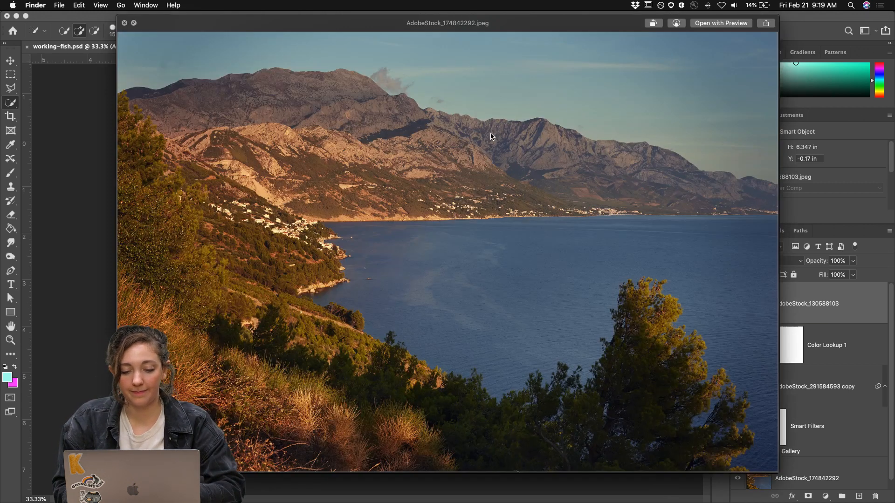
key(Up)
key(Up)
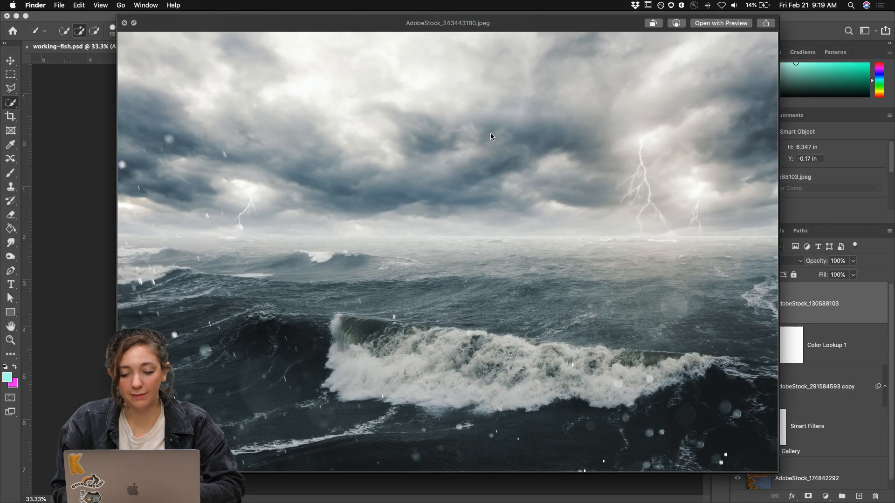
key(Up)
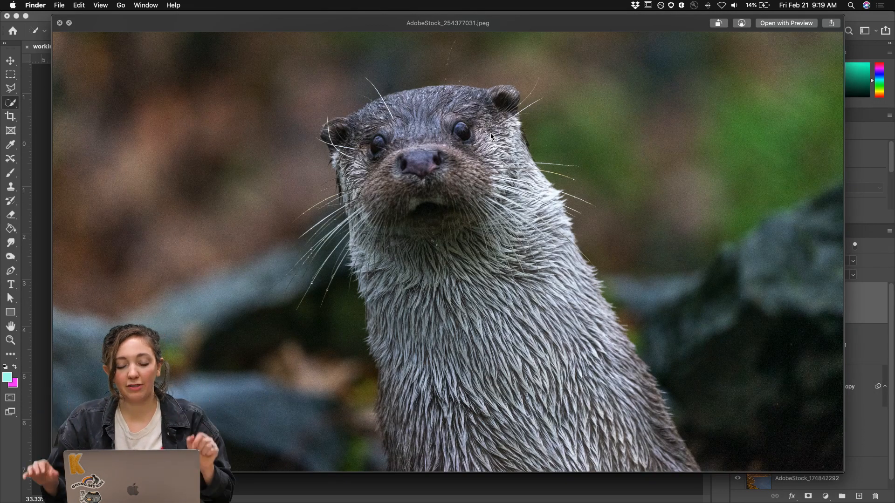
key(space)
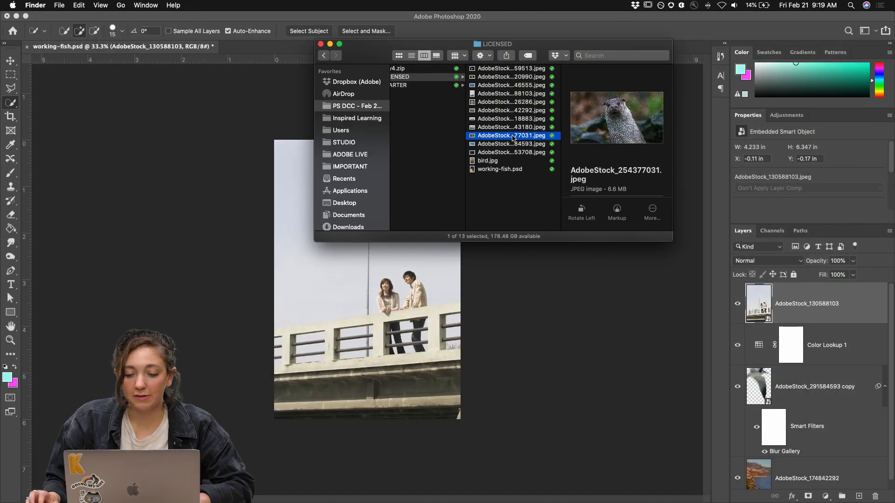
- Place AdobeStock_254377031.jpeg, the otter, into working-fish.psd in Photoshop, scale it to 61.16% and position it over the canvas's lower part
drag(512, 144, 363, 306)
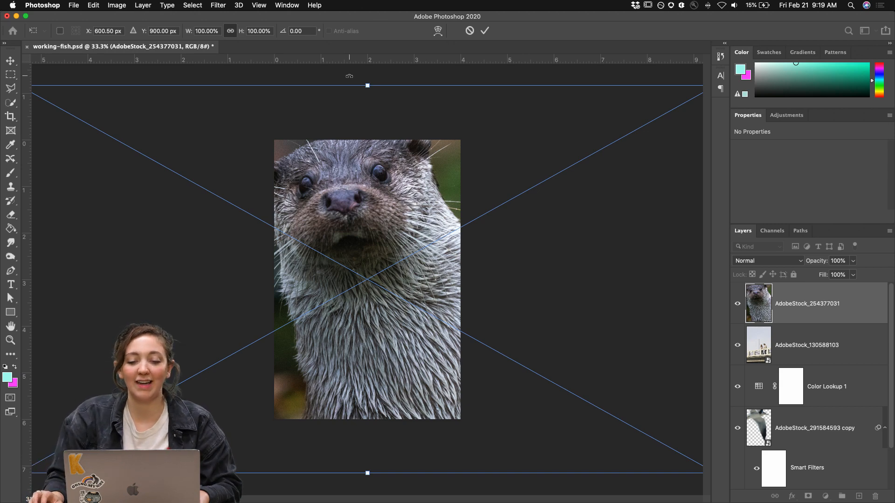
drag(367, 86, 367, 161)
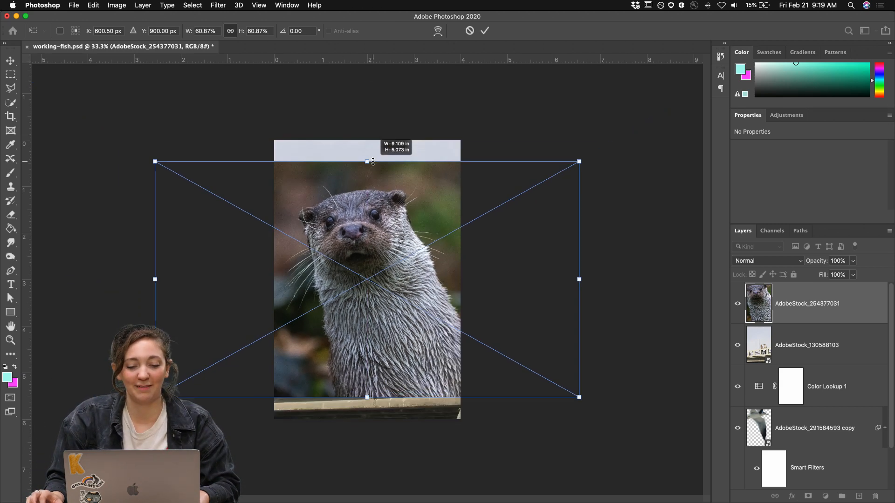
drag(366, 222, 335, 297)
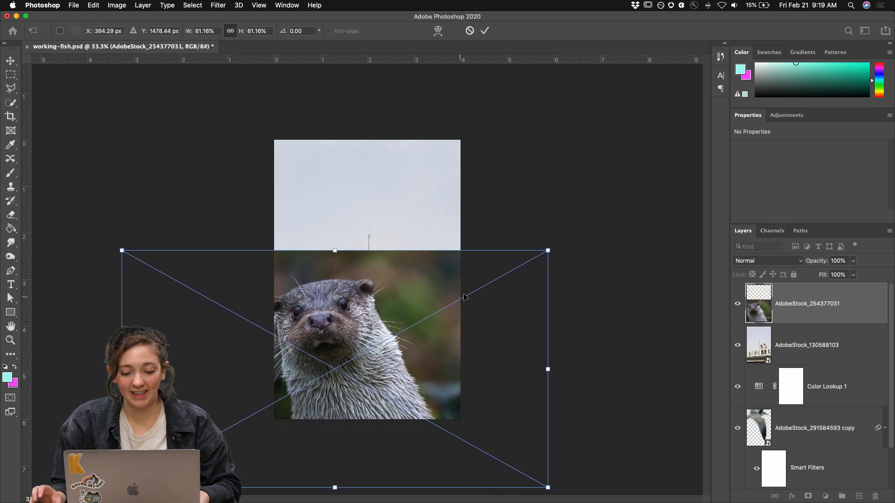
key(w)
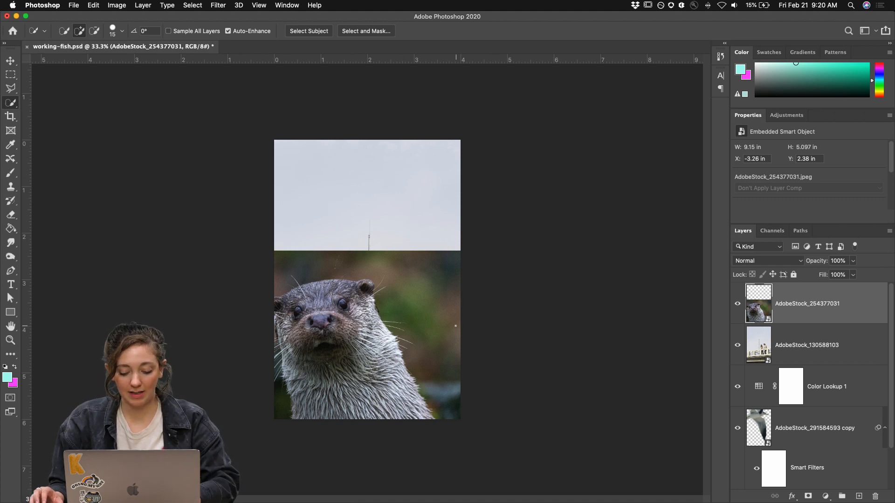
- Scale the otter layer down to about 7.65 in wide and align its lower edge with the bottom of the canvas
key(v)
drag(369, 348, 375, 278)
key(ctrl+t)
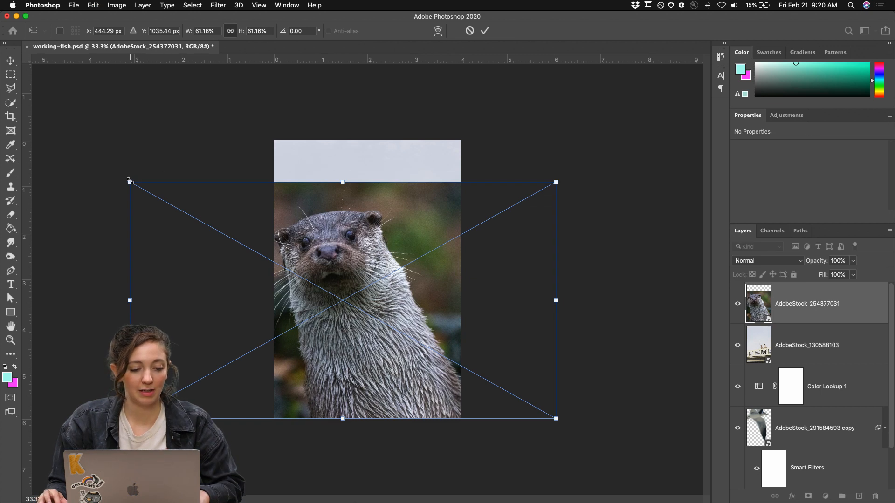
drag(130, 181, 163, 201)
drag(299, 287, 309, 307)
key(Return)
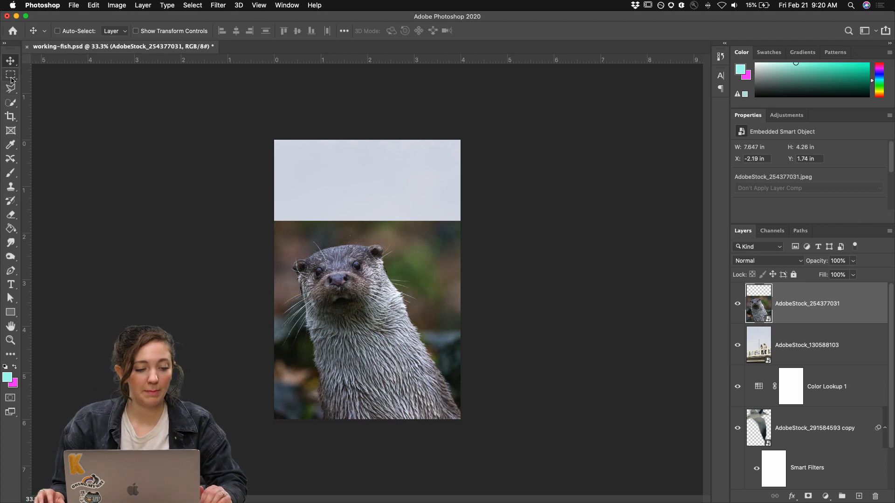
- Select the otter automatically with Select Subject
click(9, 103)
click(9, 75)
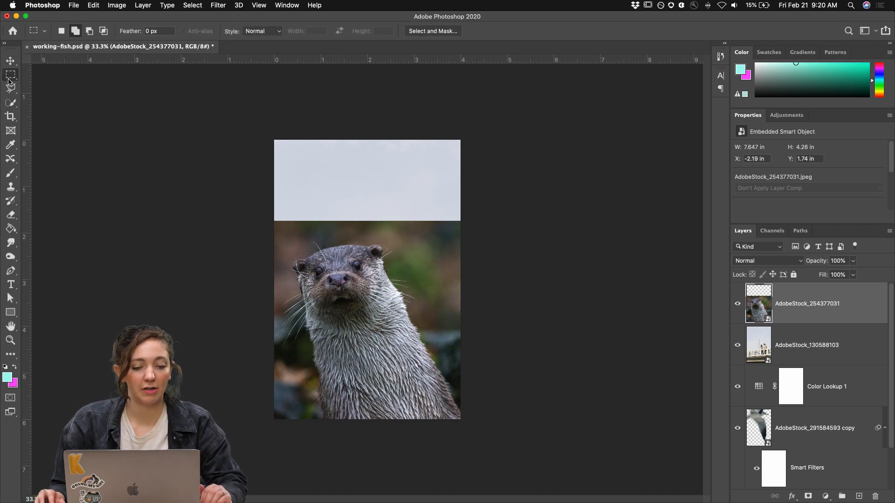
click(11, 88)
click(11, 103)
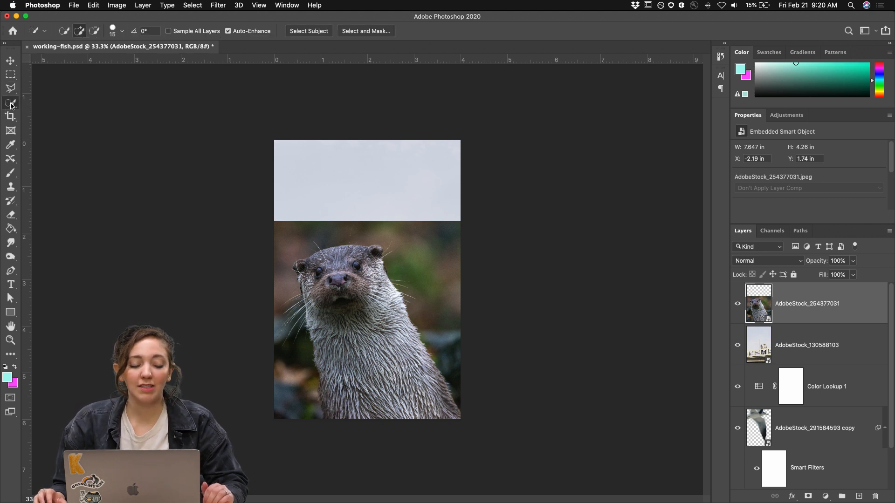
click(301, 34)
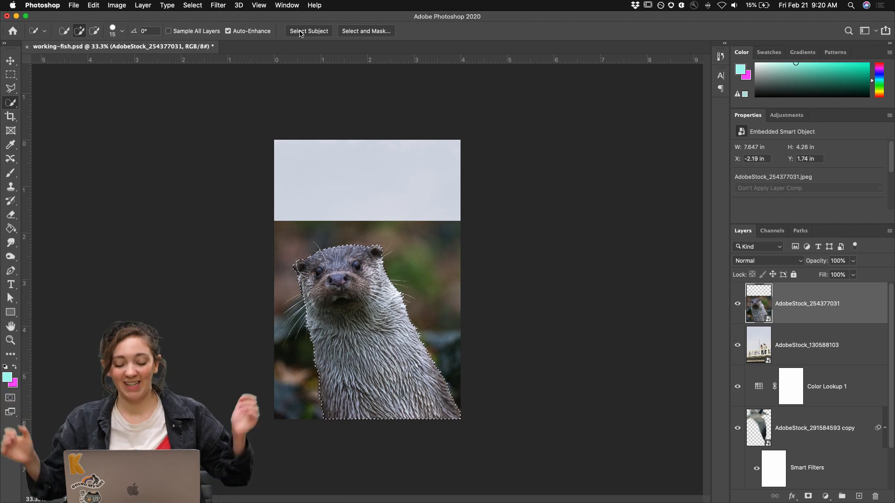
- Check the otter's selection edges, open the selection in Select and Mask with the Refine Edge Brush, and lower the red overlay's opacity
key(super+plus)
key(super+plus)
key(super+plus)
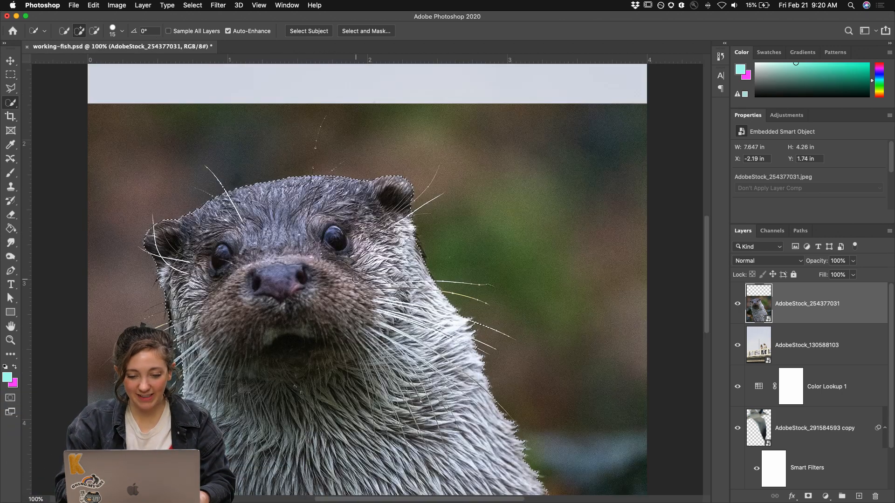
scroll(160, 293, down, 10)
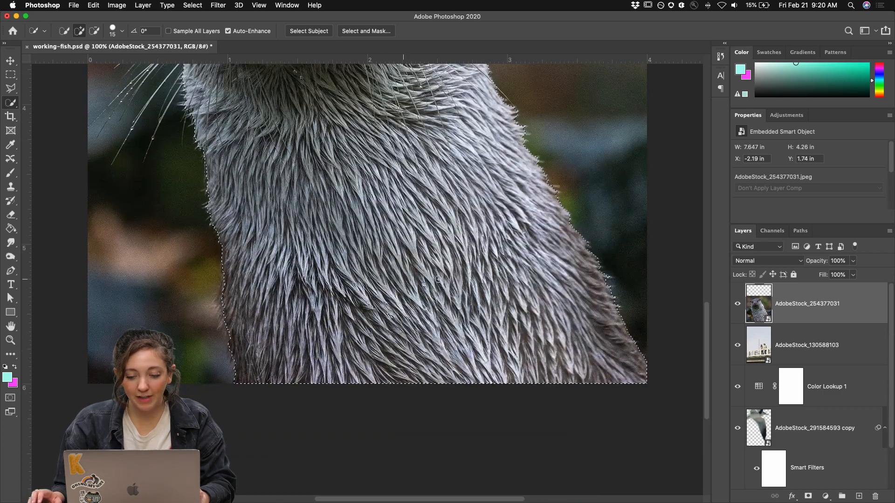
scroll(592, 277, up, 5)
key(ctrl+minus)
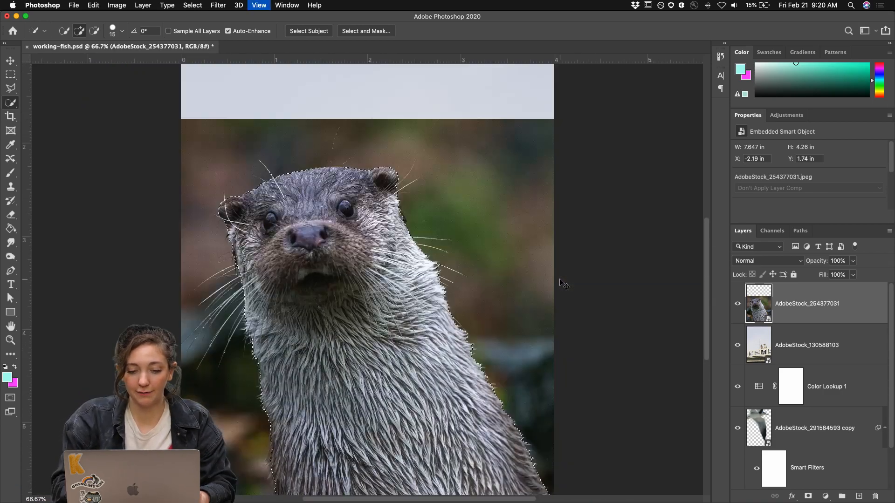
scroll(558, 278, down, 2)
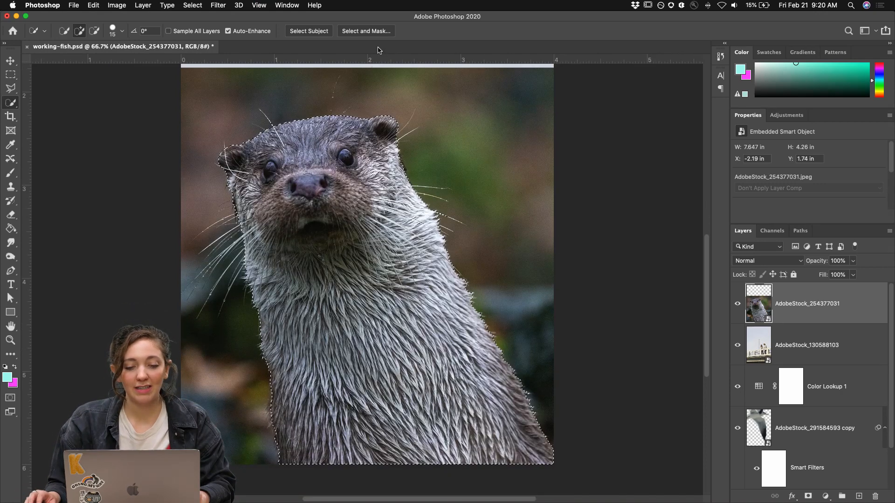
click(367, 31)
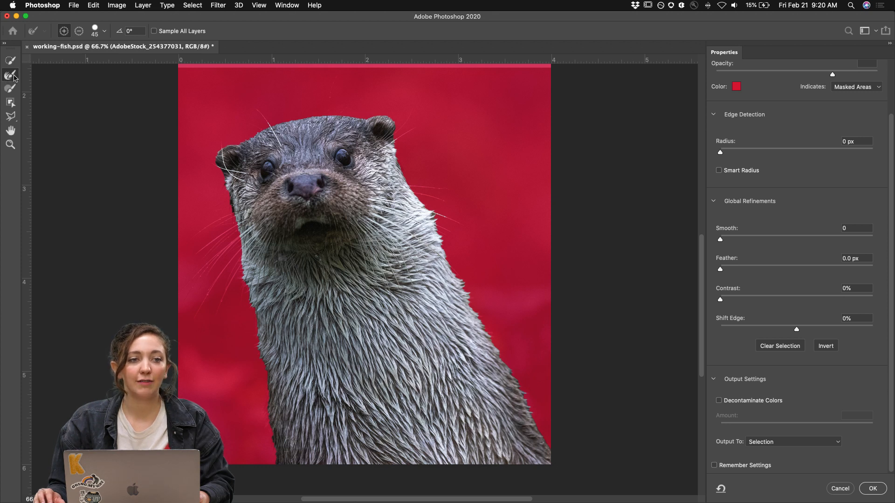
scroll(185, 177, down, 3)
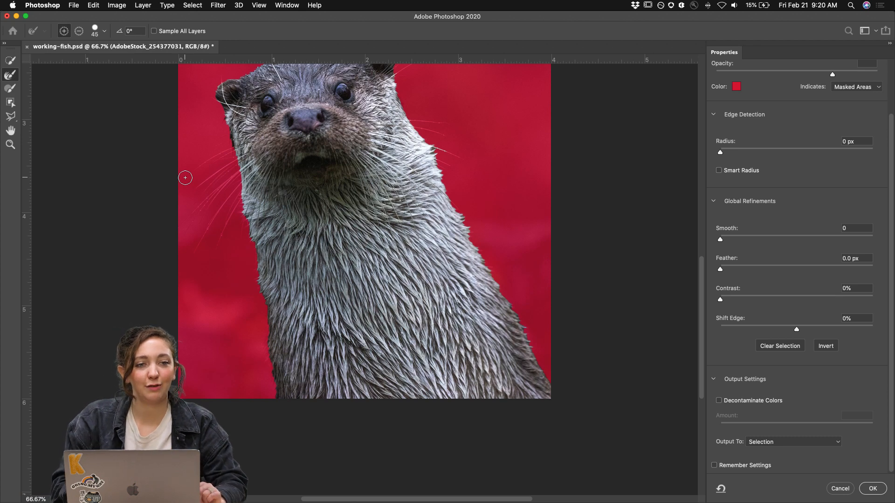
key(super+plus)
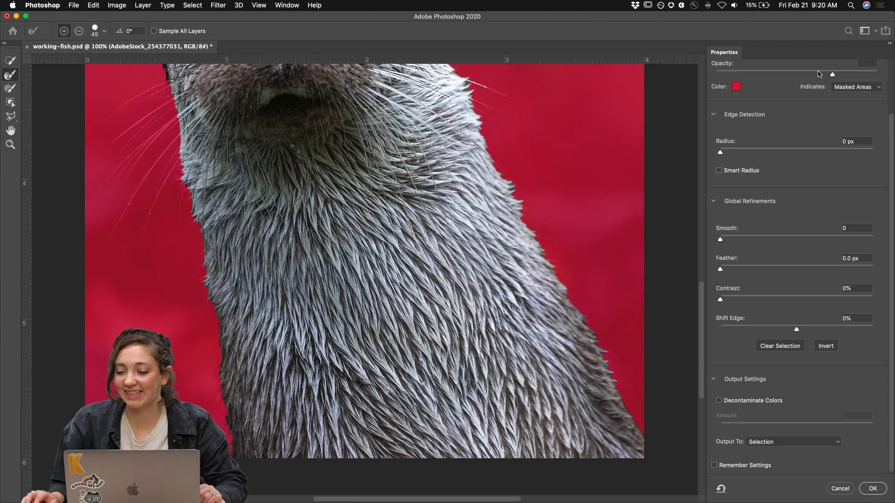
drag(819, 73, 808, 75)
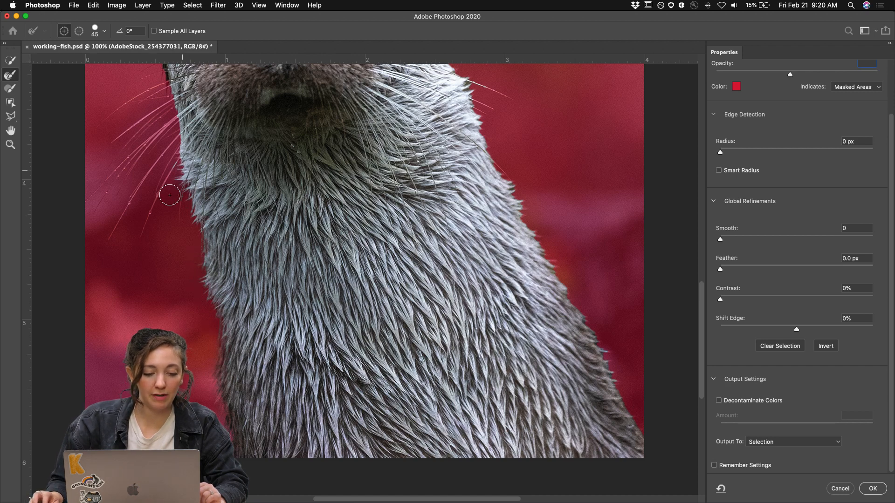
- Undo the last refinement and brush the Refine Edge Brush along the otter's head, ears, whiskers and neck fur
scroll(166, 200, up, 5)
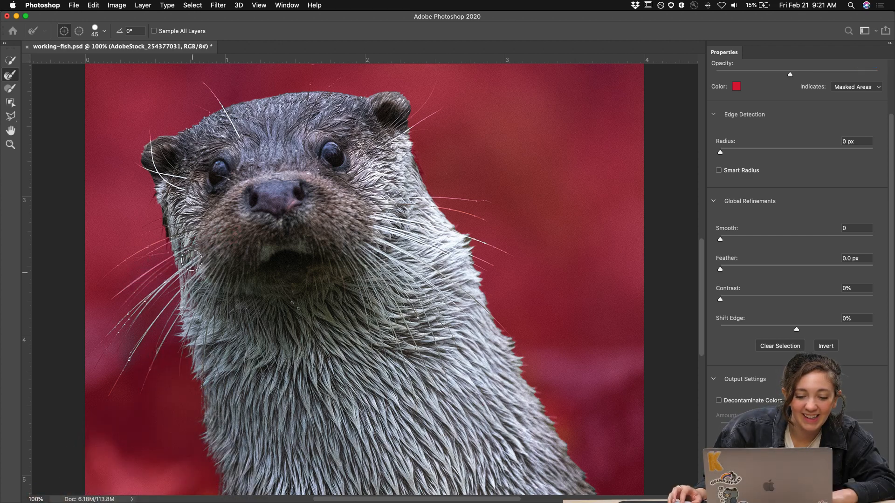
key(super+z)
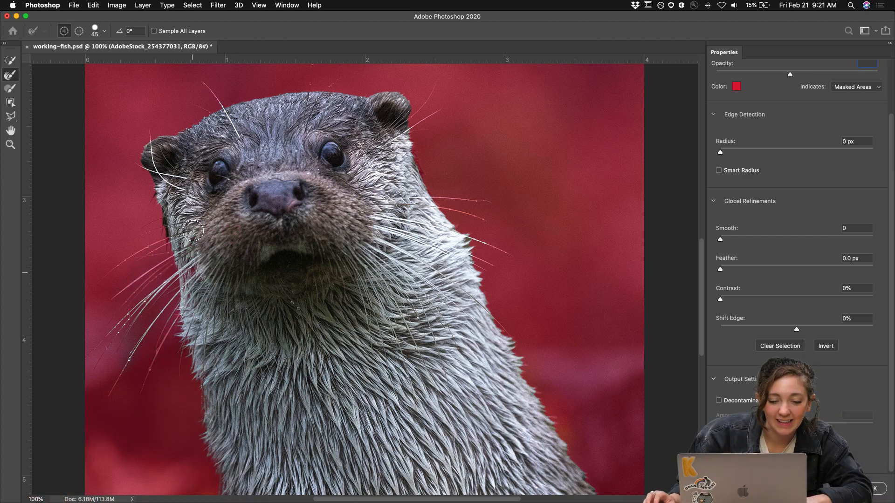
mouse_move(154, 140)
mouse_down()
mouse_move(230, 108)
mouse_move(323, 92)
mouse_move(379, 99)
mouse_move(411, 117)
mouse_move(428, 196)
mouse_move(478, 235)
mouse_up()
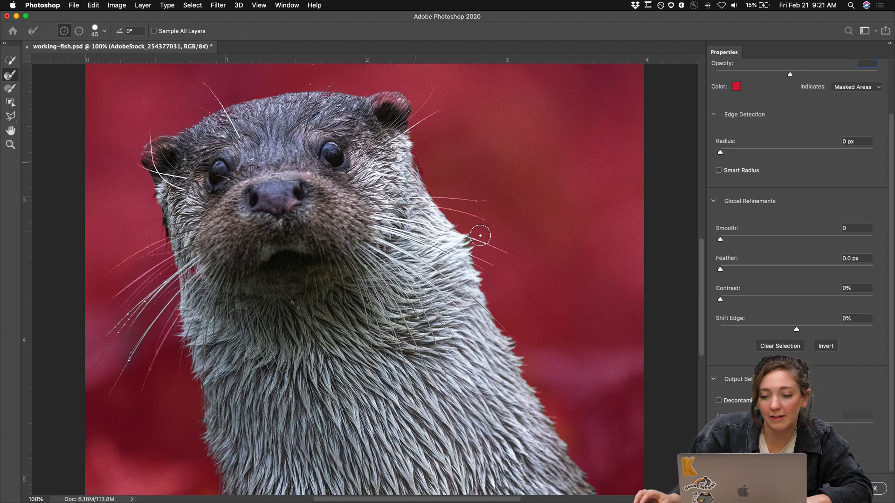
scroll(471, 234, down, 3)
scroll(470, 234, right, 3)
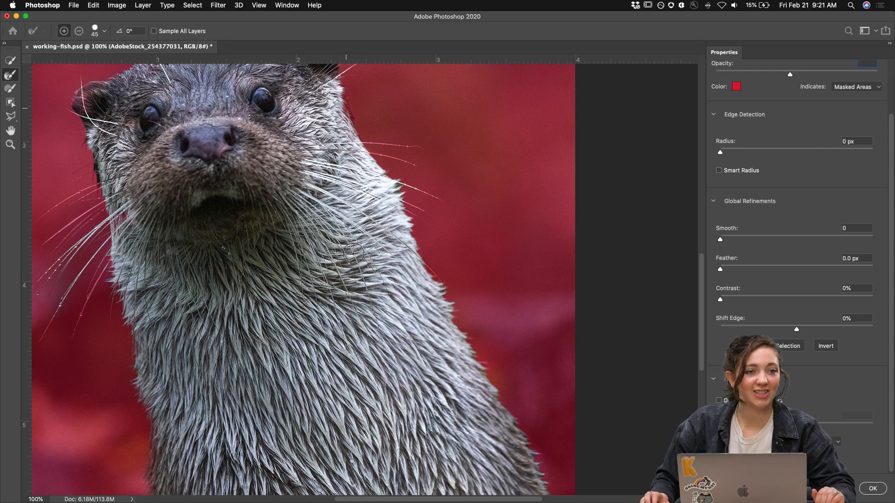
scroll(364, 279, down, 3)
scroll(363, 279, right, 2)
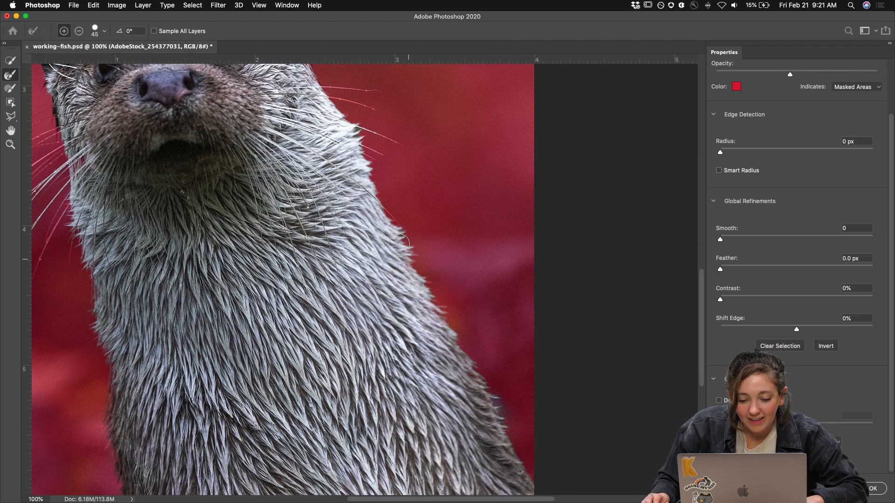
- Output the refined otter selection to a new layer with a layer mask
key(super+minus)
key(super+minus)
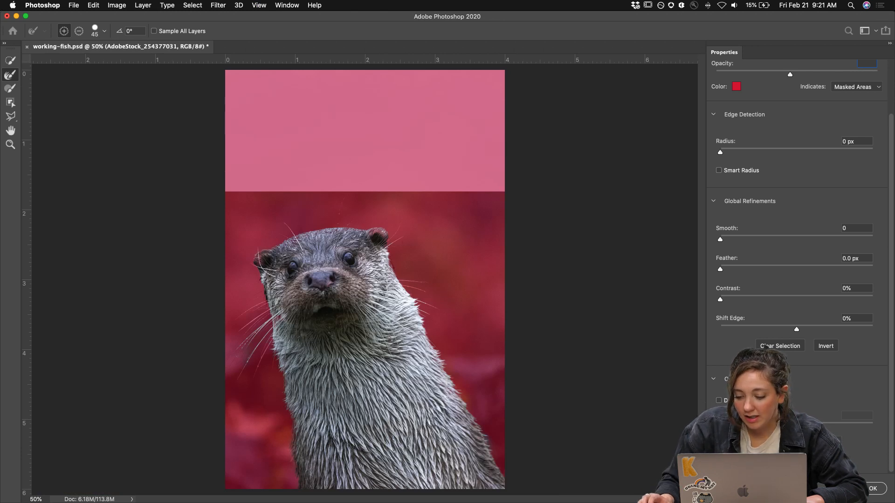
click(792, 441)
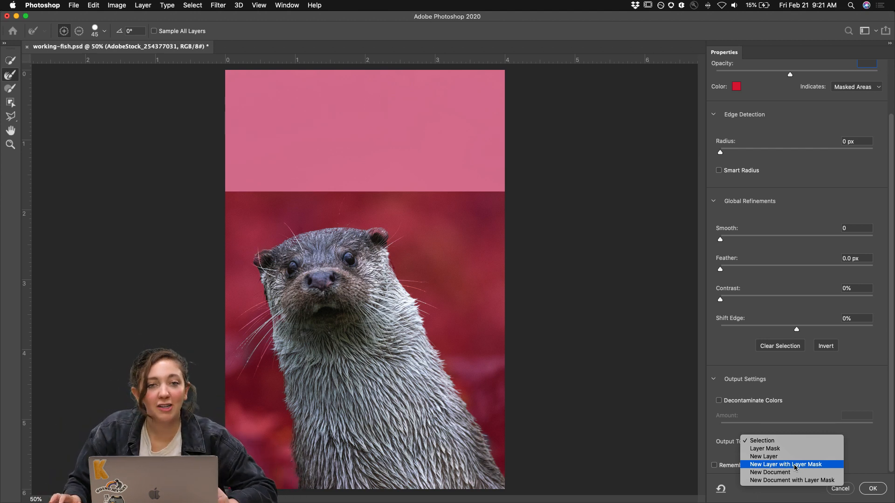
click(795, 464)
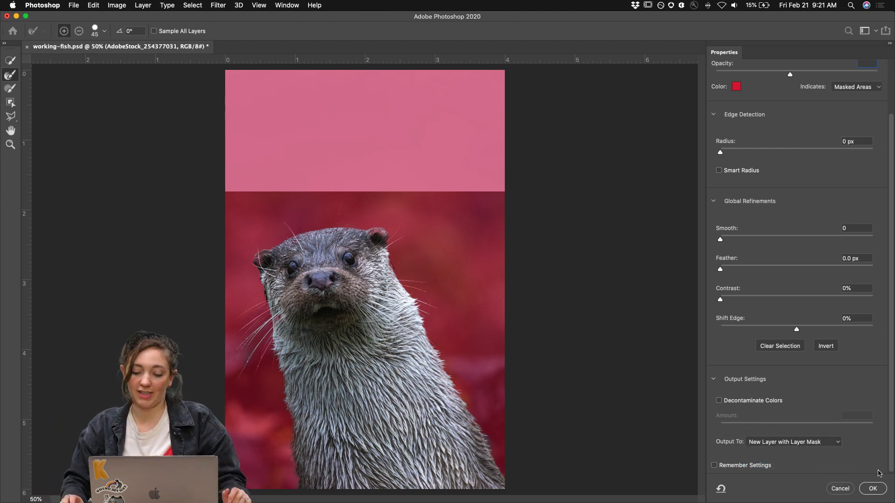
click(872, 487)
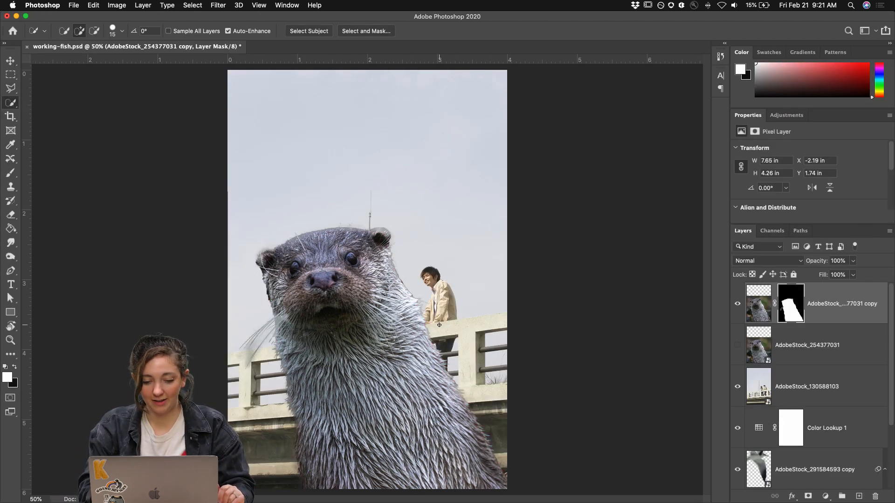
- Scale the cut-out otter to 115.56% and move it down and left so the couple on the bridge is uncovered
key(super+t)
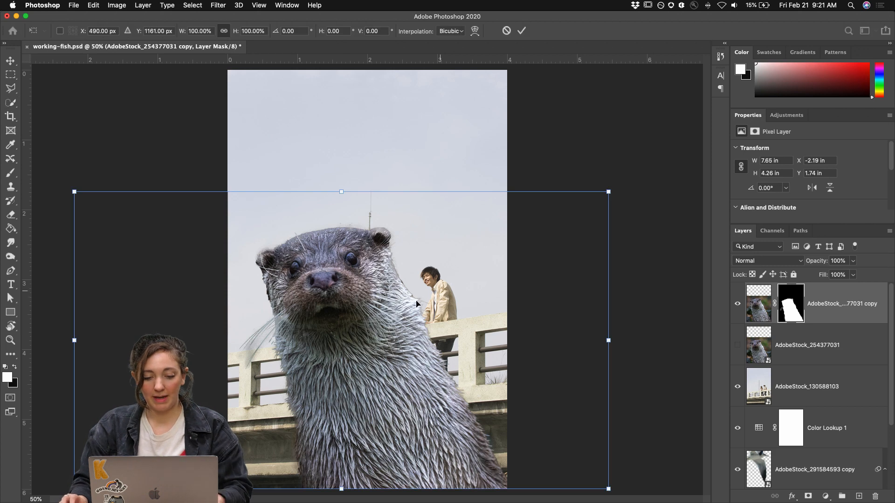
drag(363, 322, 371, 342)
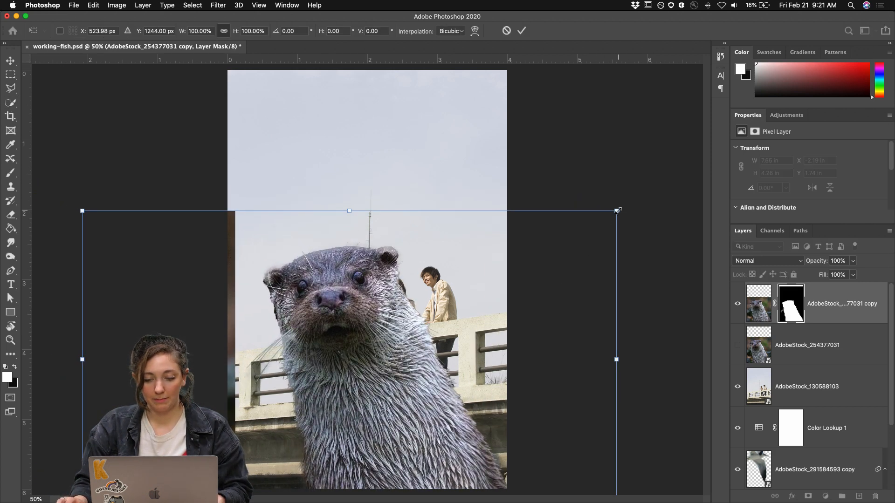
drag(617, 211, 685, 169)
drag(391, 323, 366, 392)
key(super+minus)
drag(560, 247, 542, 252)
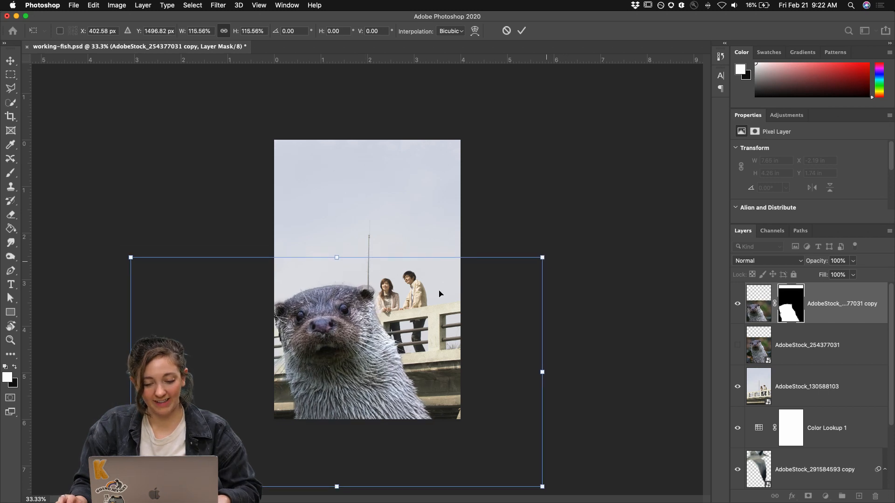
mouse_move(354, 324)
mouse_down()
mouse_move(354, 305)
mouse_move(350, 315)
mouse_up()
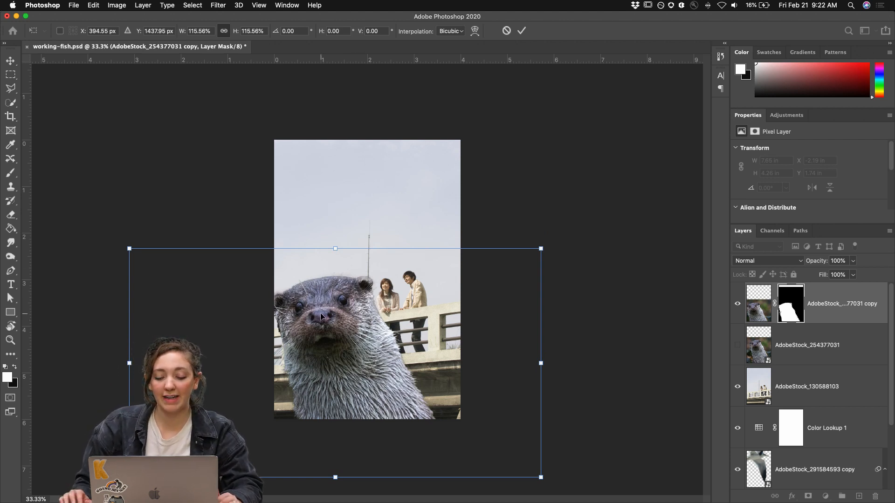
key(Return)
key(w)
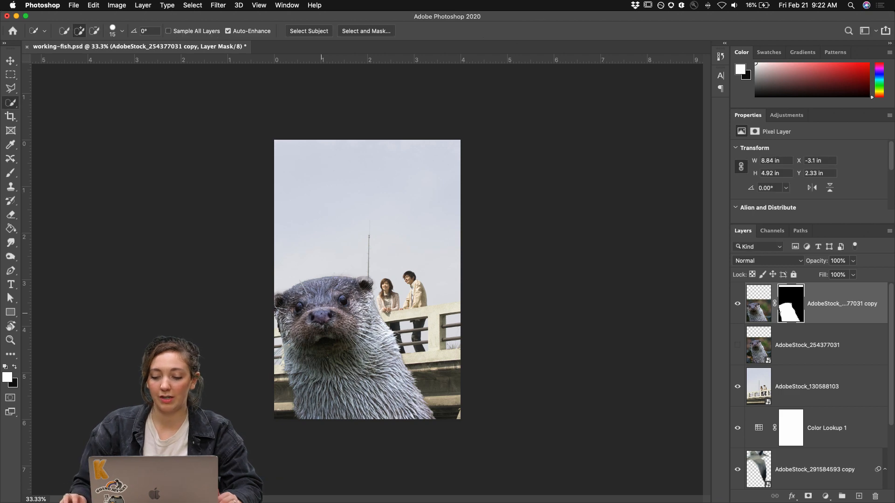
click(357, 31)
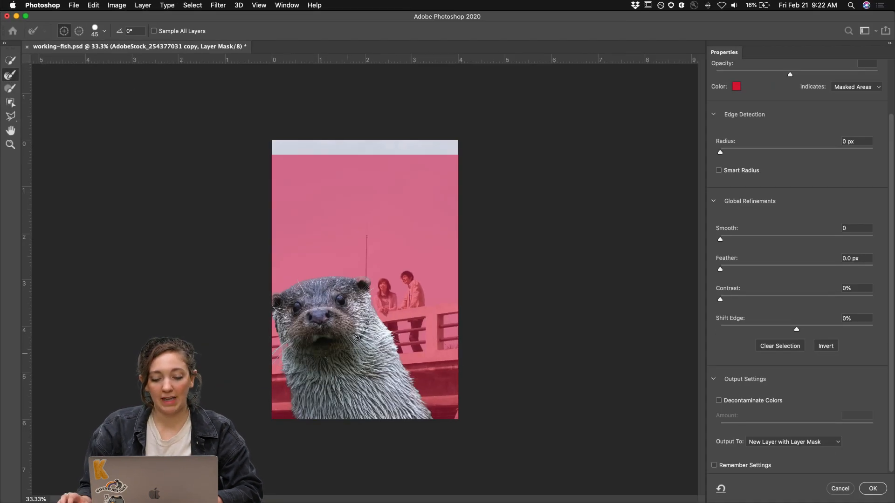
click(840, 489)
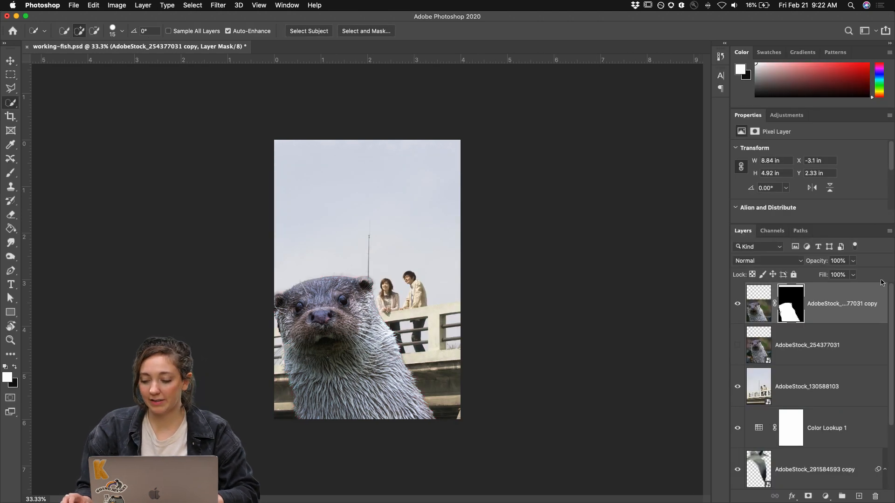
- Delete the original otter layer, Color Lookup 1, AdobeStock_291584593 copy and AdobeStock_174842292, keeping only the cut-out otter and the bridge photo
click(798, 345)
key(Delete)
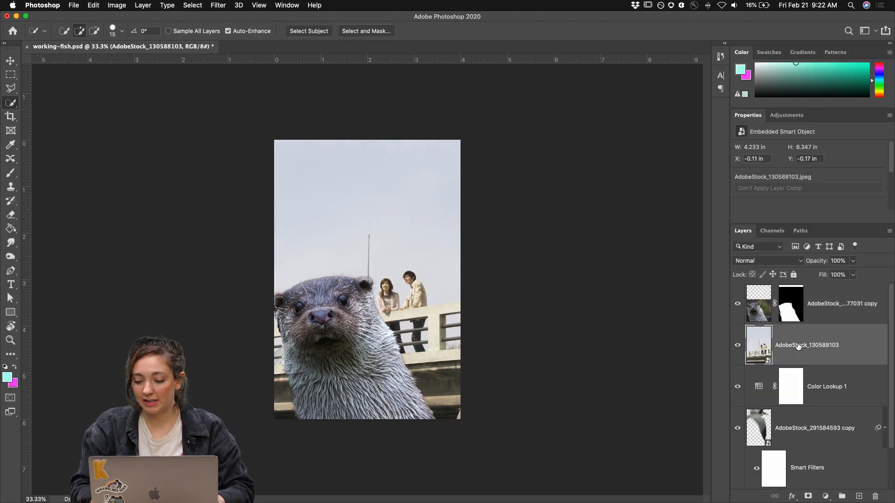
click(762, 387)
key(Delete)
key(Delete)
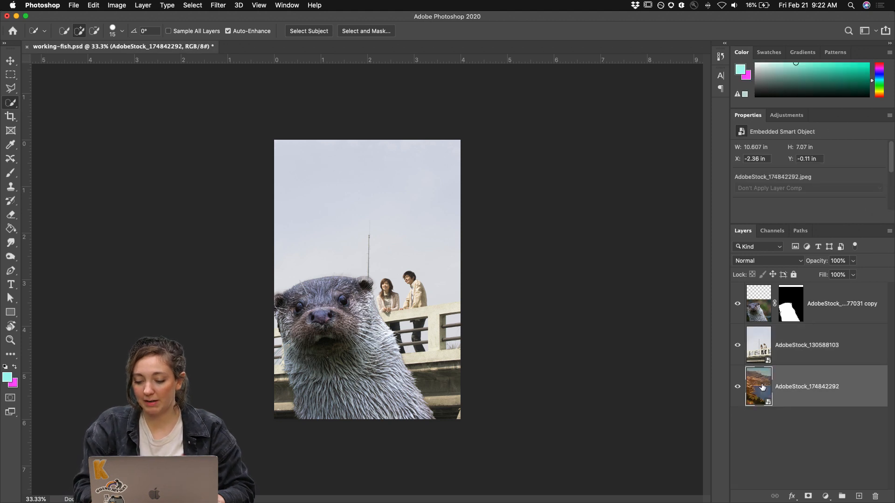
key(Delete)
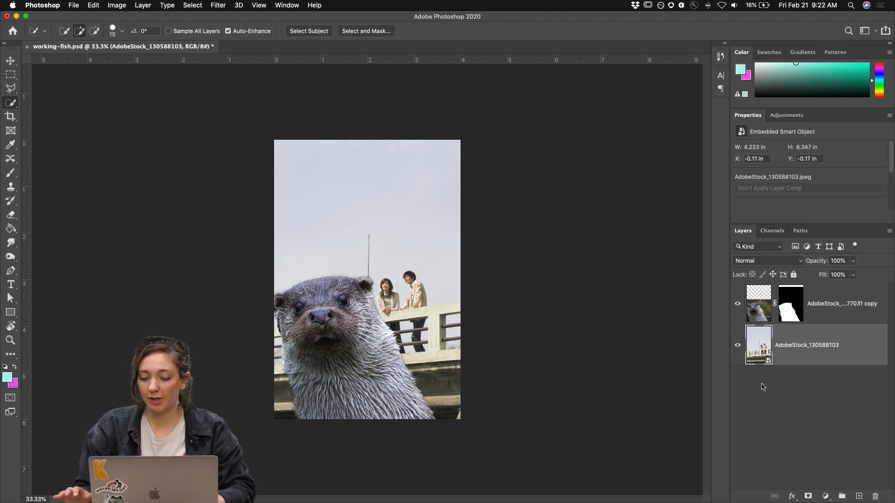
- Convert the masked otter layer to a smart object
click(770, 296)
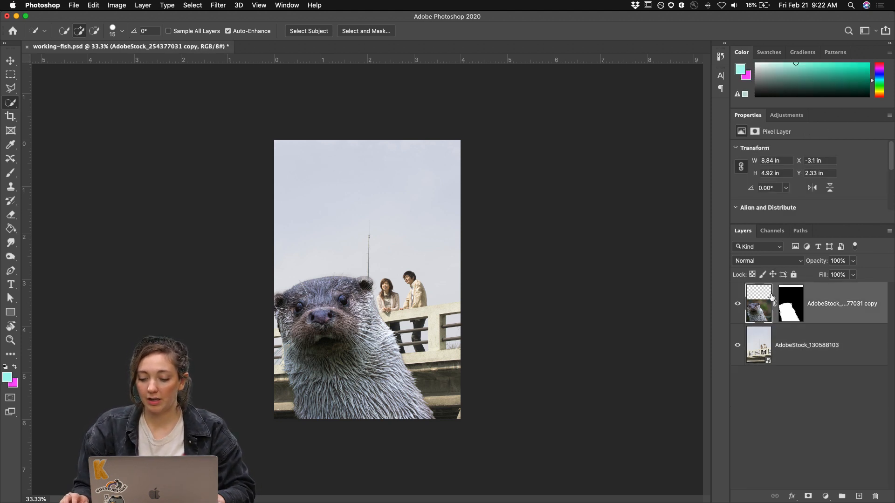
right_click(811, 307)
click(748, 223)
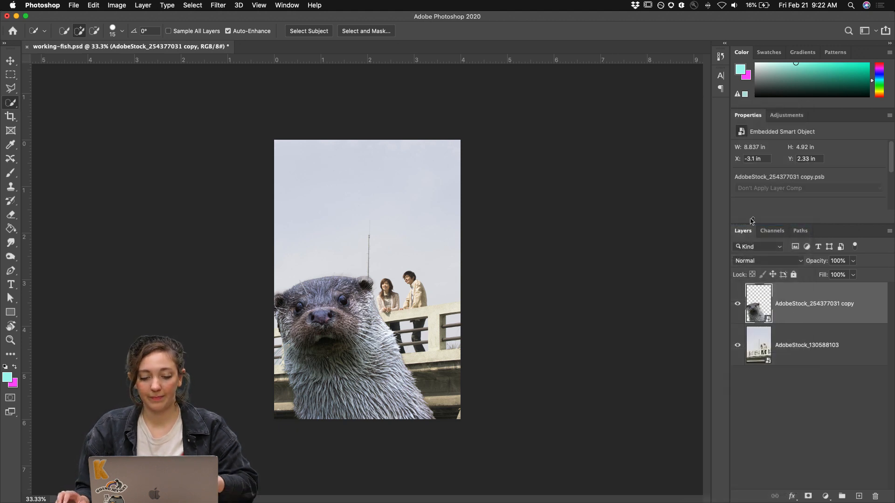
- Apply a Gaussian Blur with a radius of 8.9 pixels to the otter smart object
click(222, 7)
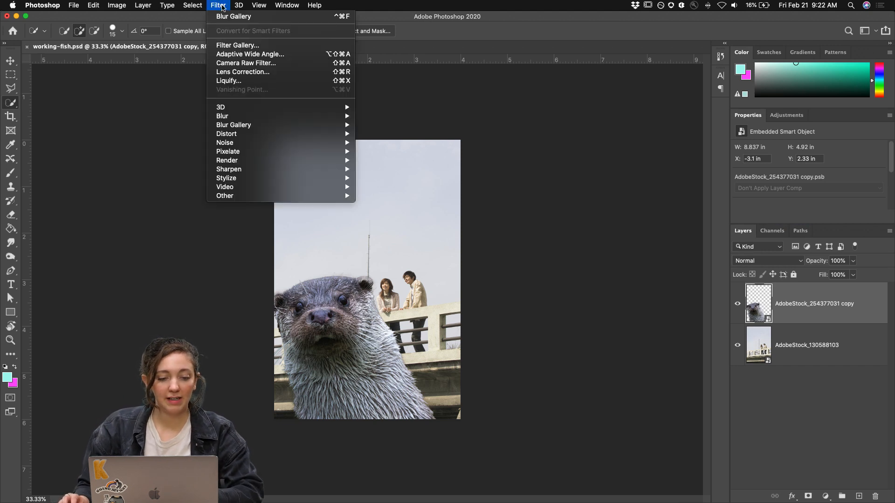
mouse_move(354, 131)
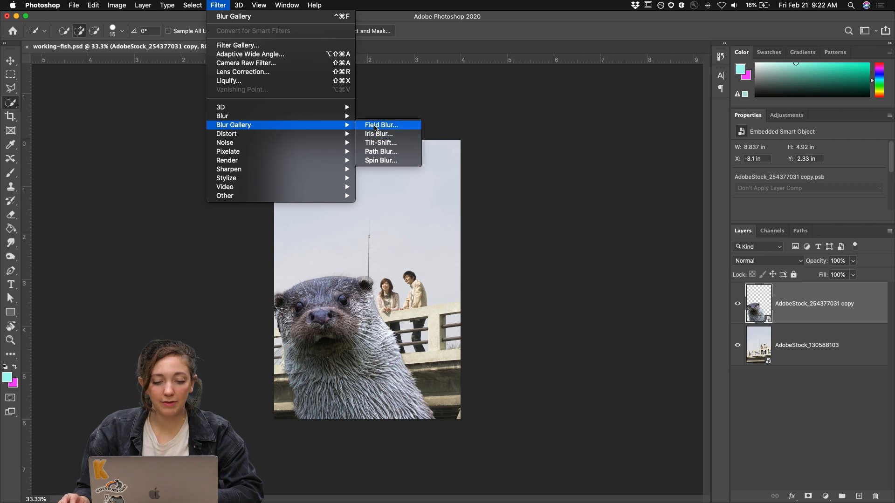
mouse_move(340, 118)
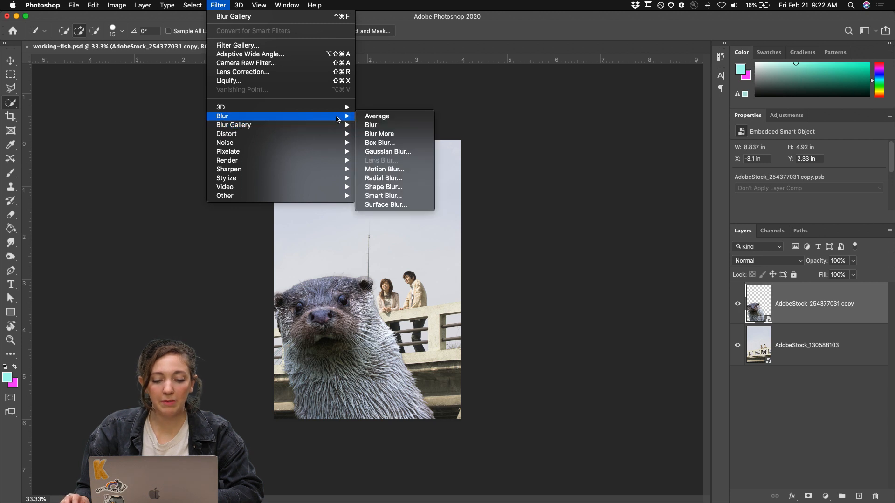
click(387, 151)
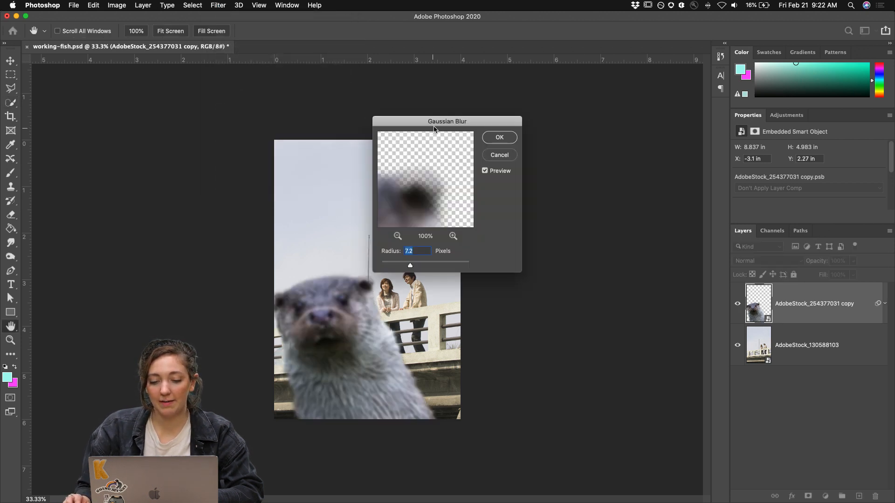
drag(433, 128, 578, 98)
drag(568, 234, 559, 236)
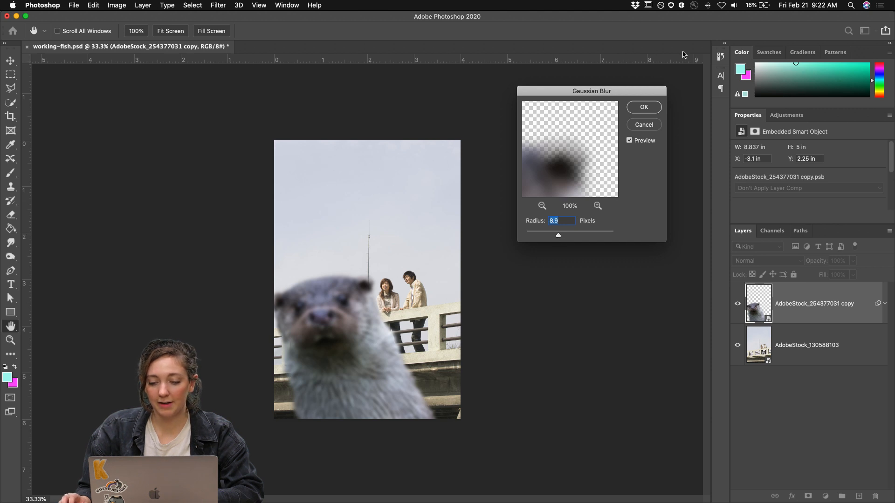
click(654, 108)
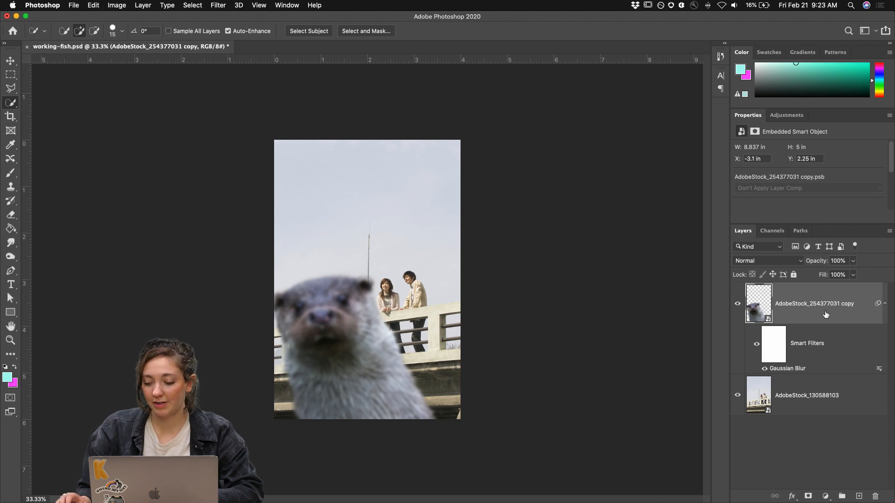
- Add a Color Lookup adjustment layer above the otter, try filmstock_50.3dl and FuturisticBleak.3DL, and set the 3DLUT file to FallColors.look
click(825, 495)
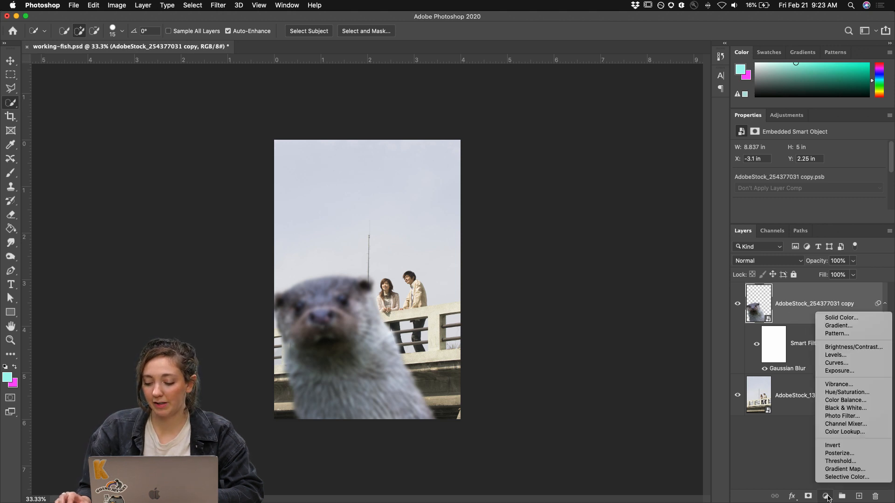
click(839, 430)
click(806, 149)
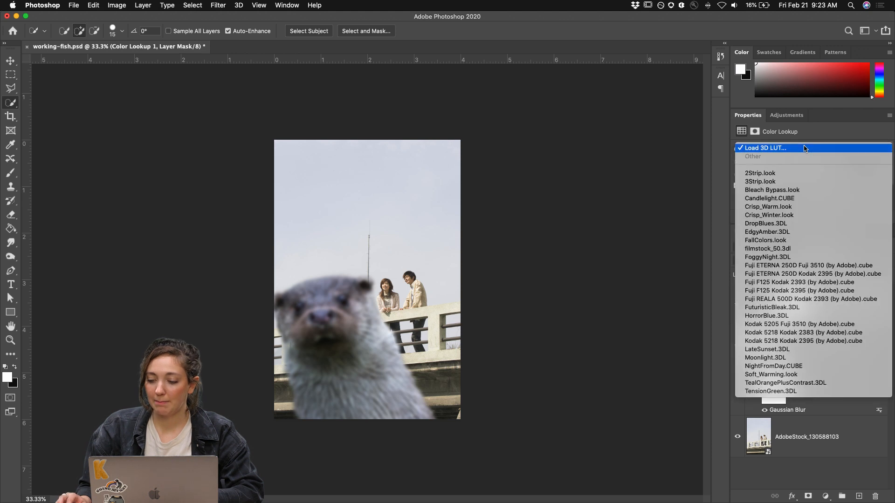
click(783, 250)
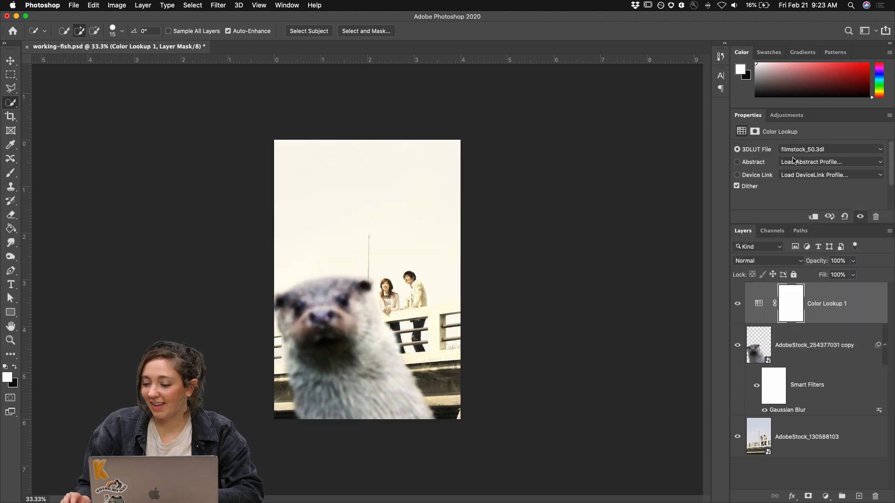
click(792, 149)
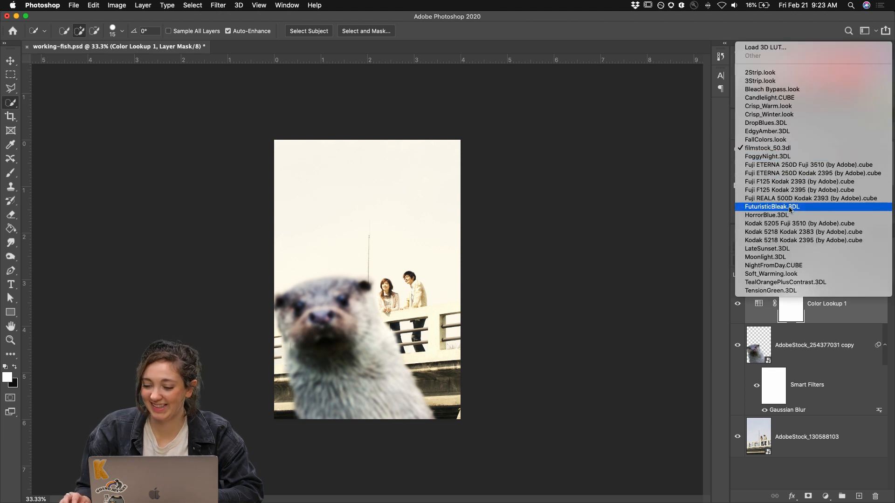
click(788, 206)
click(792, 149)
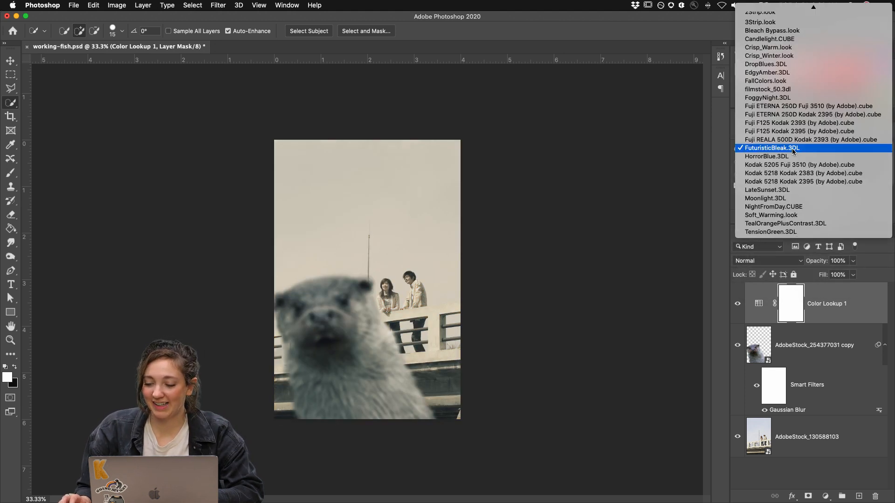
click(771, 82)
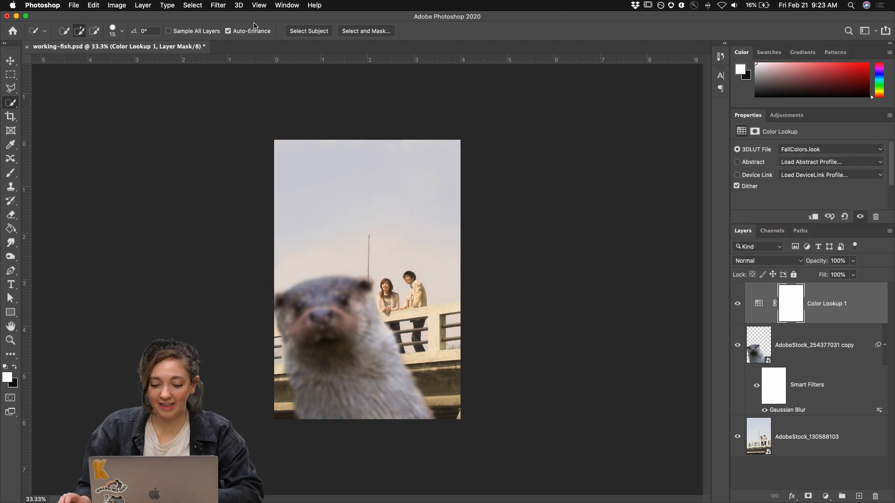
- Export the otter composite as a full-size JPG named otter into the LICENSED folder
click(74, 5)
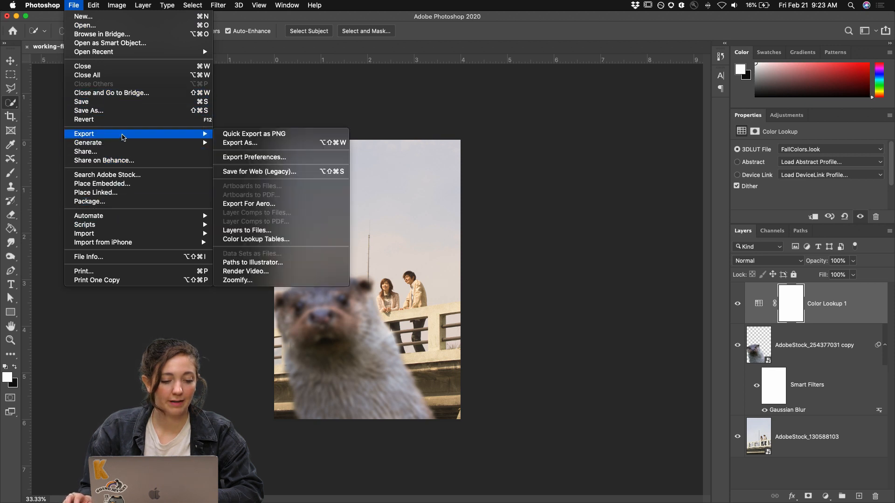
mouse_move(120, 135)
click(249, 148)
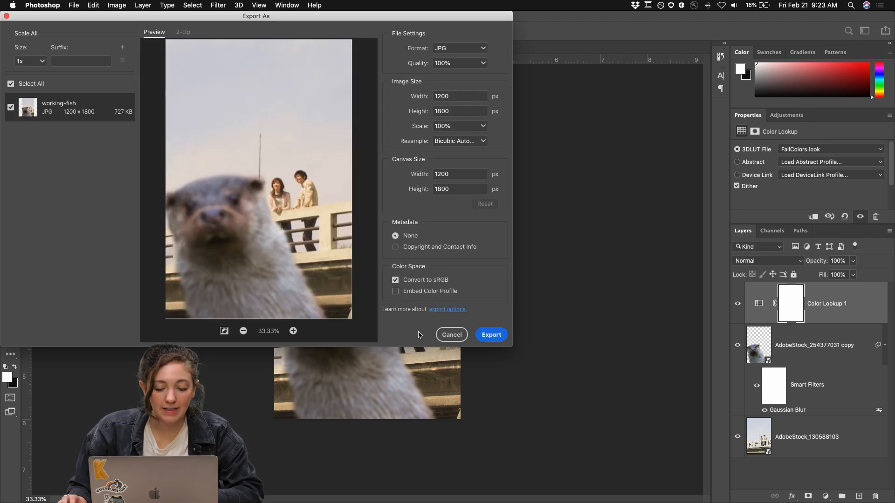
click(489, 339)
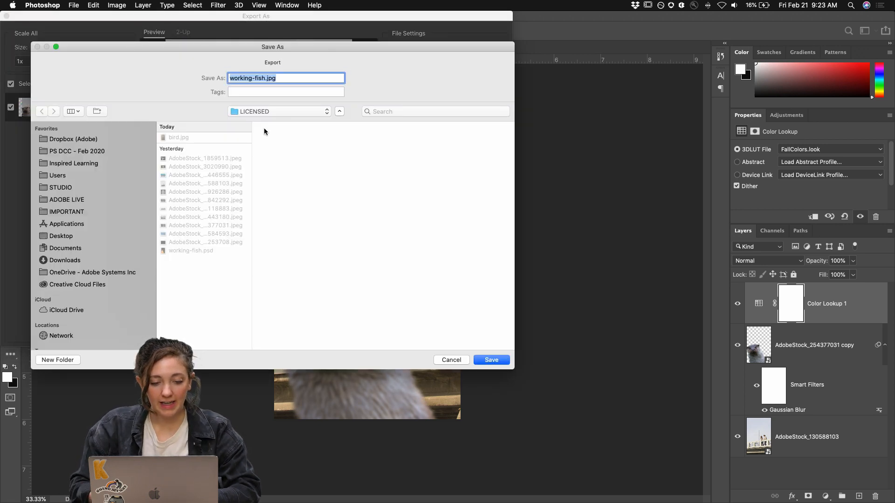
text(otter)
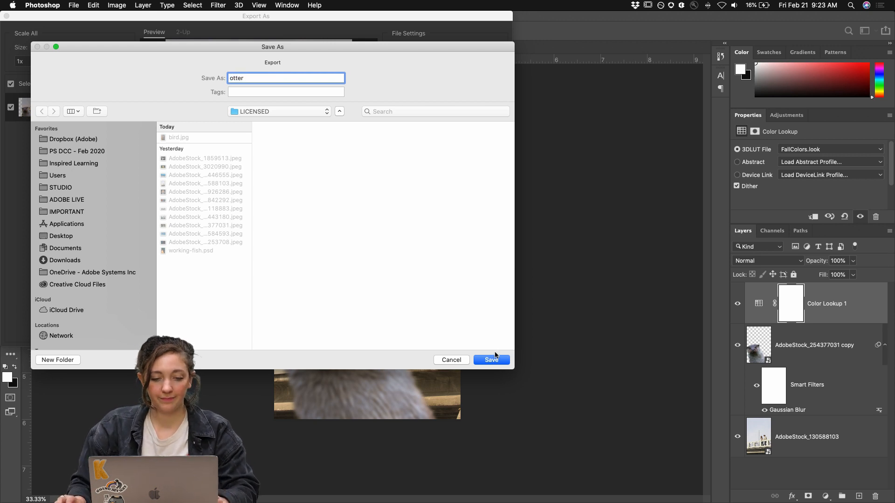
key(Return)
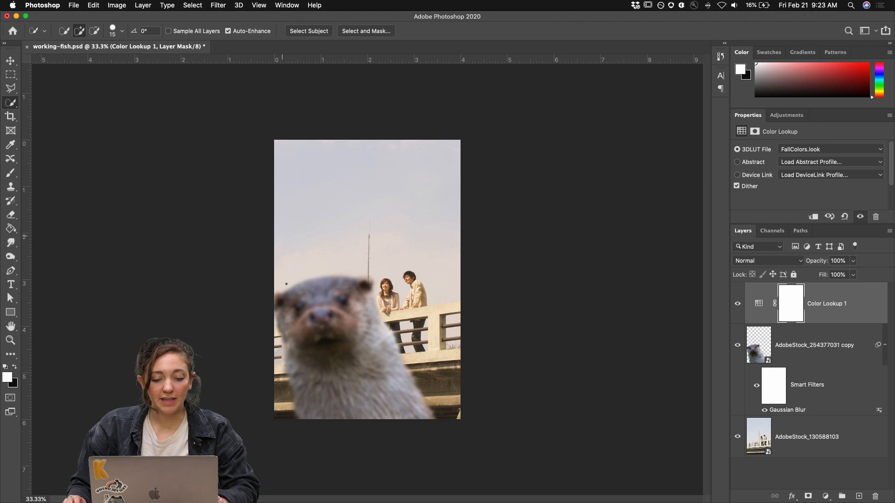
- Switch to Discord, start a file upload in the current-challenge channel and browse to PS DCC - Feb 2020 > Day 4 - Photobomb > LICENSED
mouse_move(394, 497)
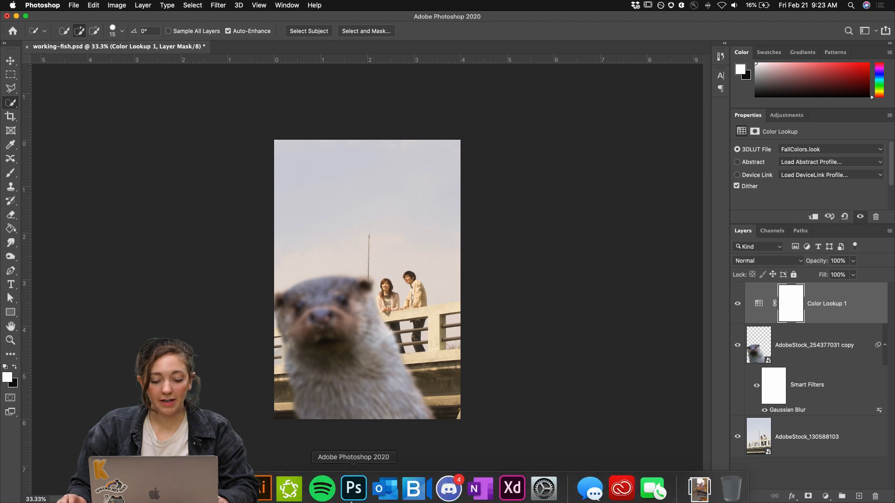
click(448, 484)
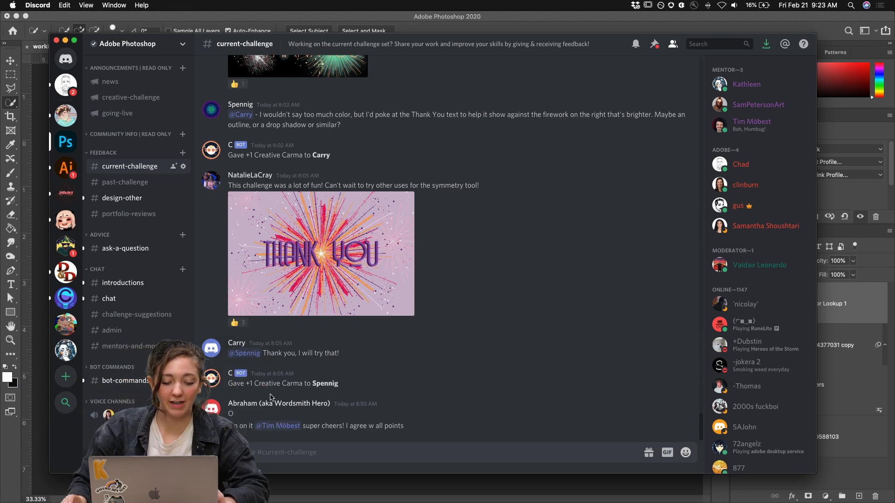
click(213, 452)
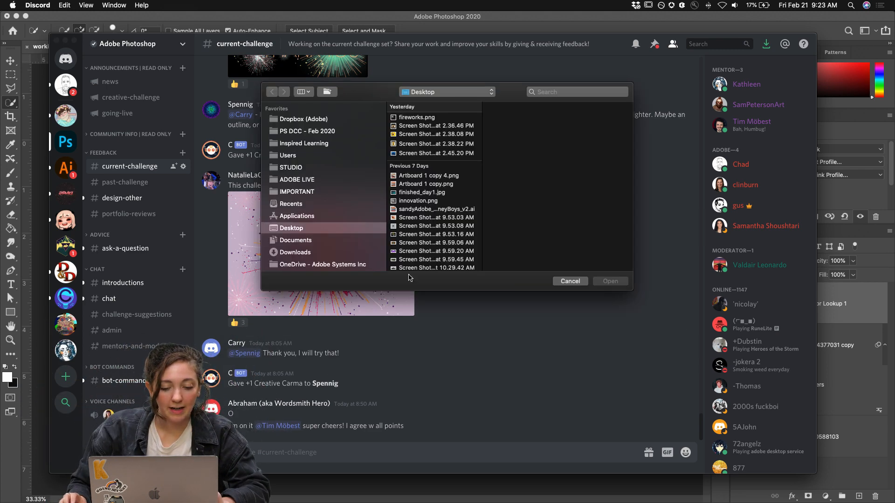
click(298, 144)
click(304, 133)
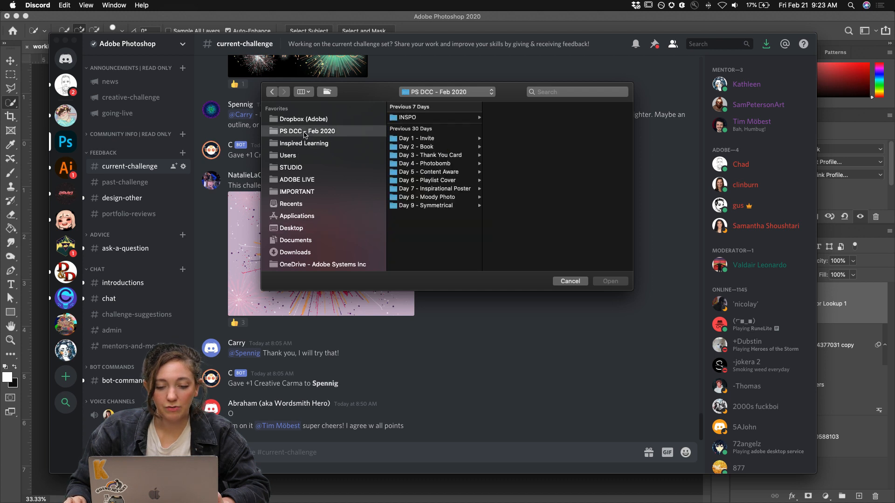
click(433, 164)
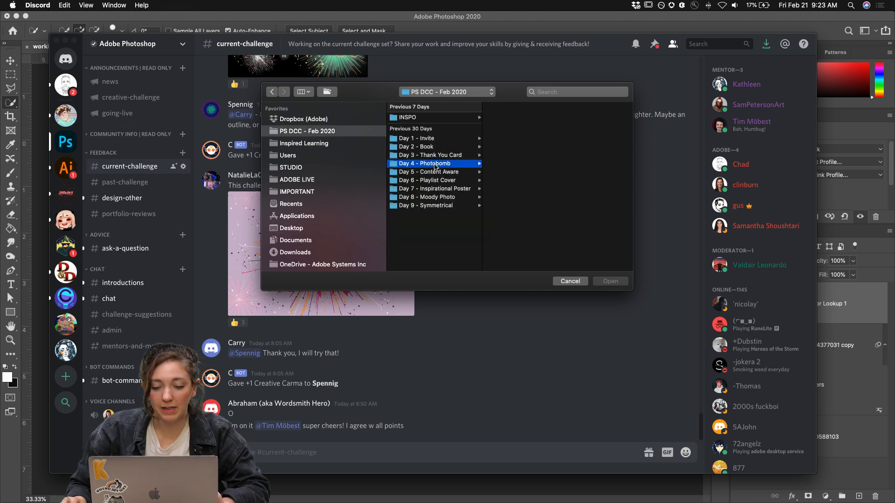
click(514, 118)
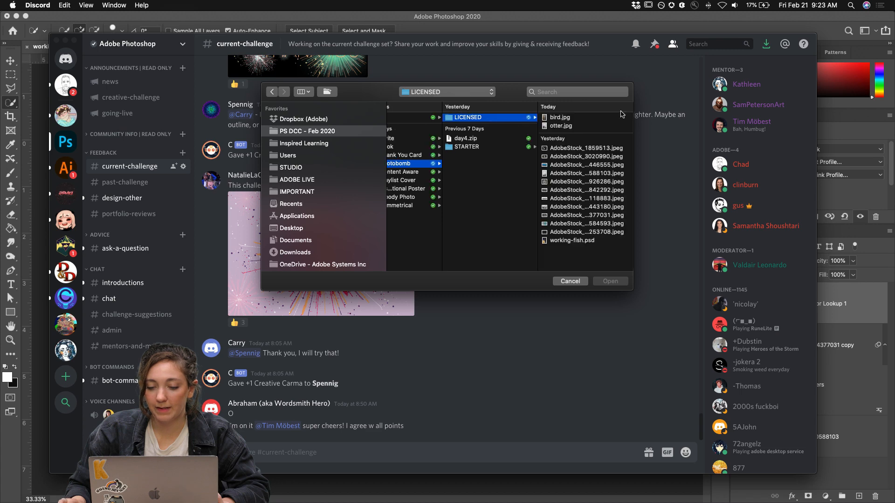
- Upload bird.jpg to the channel with the comment "Do you think the colors mesh well?"
click(563, 119)
key(Down)
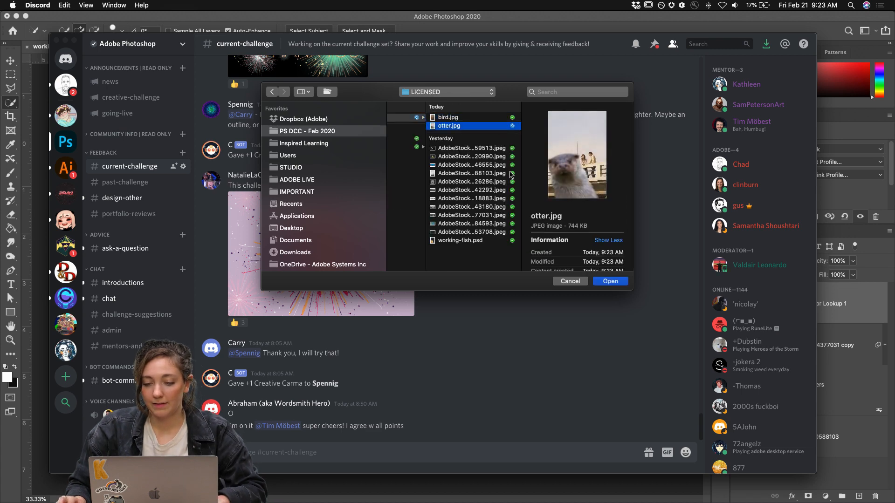
click(457, 117)
click(450, 126)
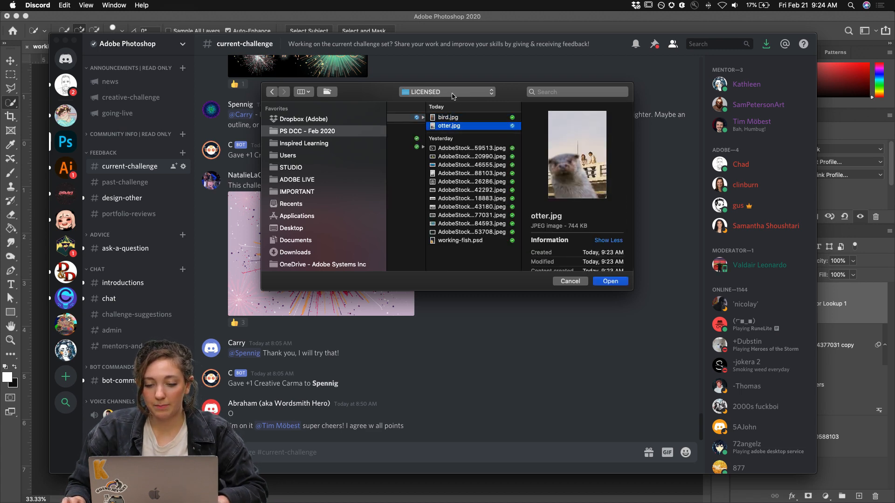
click(448, 119)
double_click(448, 119)
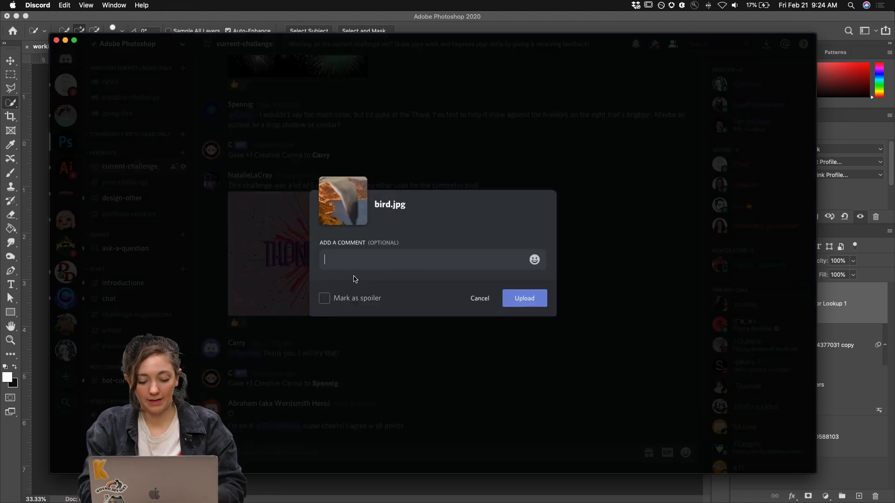
text(Do yu ou th)
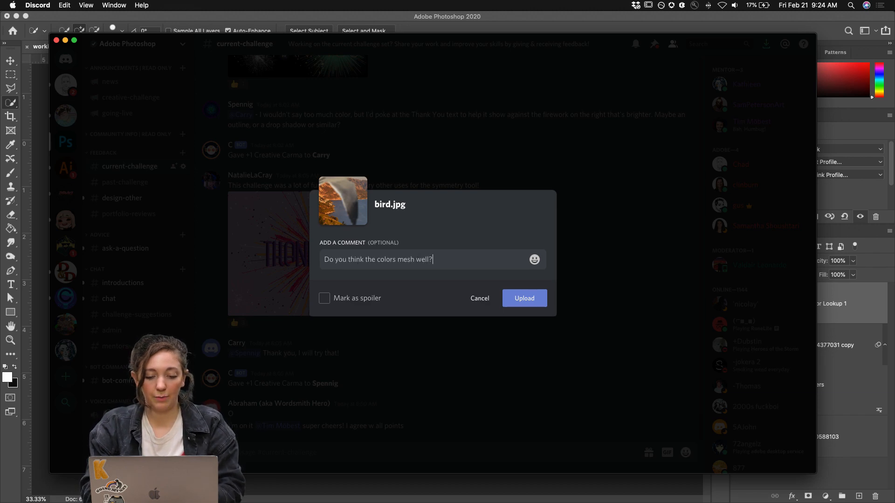
text(ink the colors mesh well?)
key(Return)
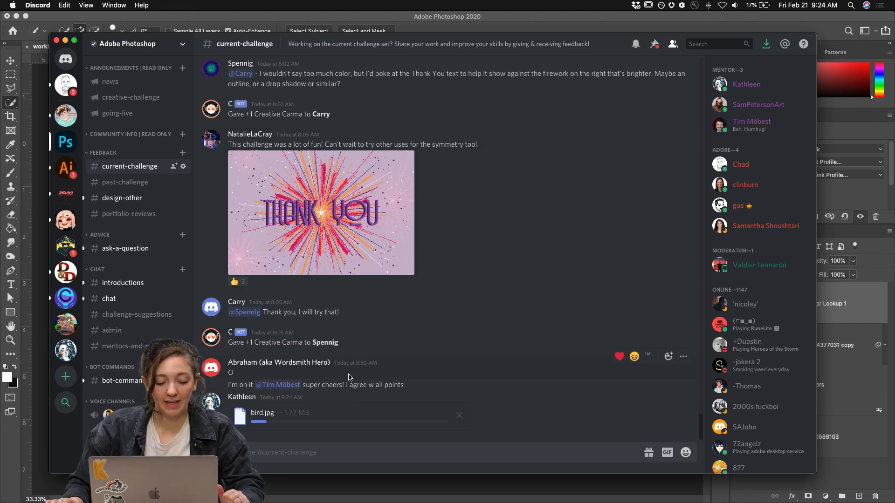
- Switch to Chrome and close the Behance Adobe Live page
mouse_move(270, 502)
click(195, 485)
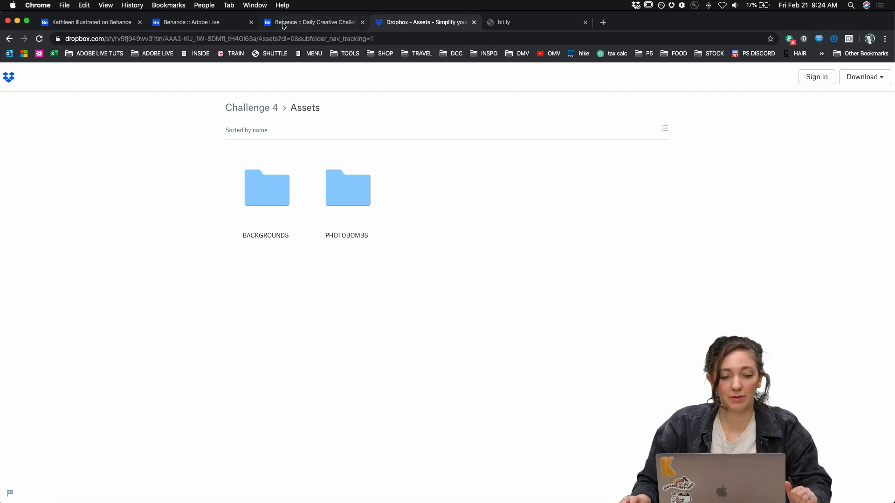
click(209, 26)
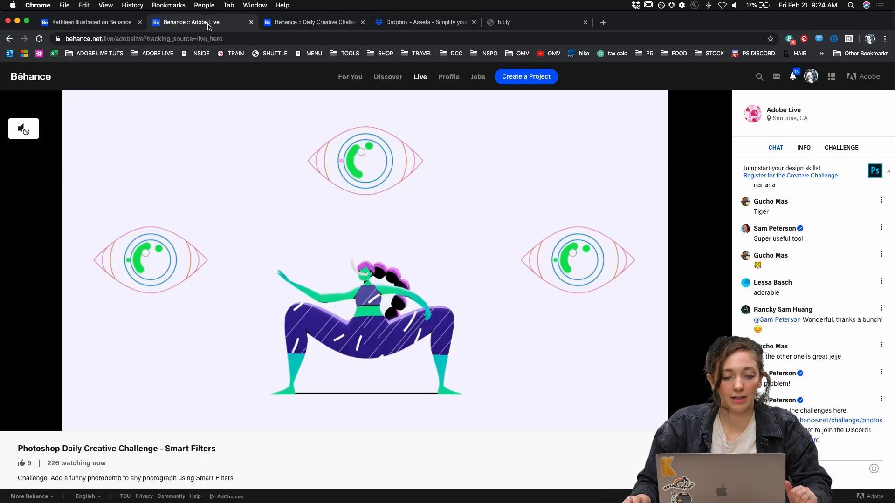
click(448, 78)
click(251, 23)
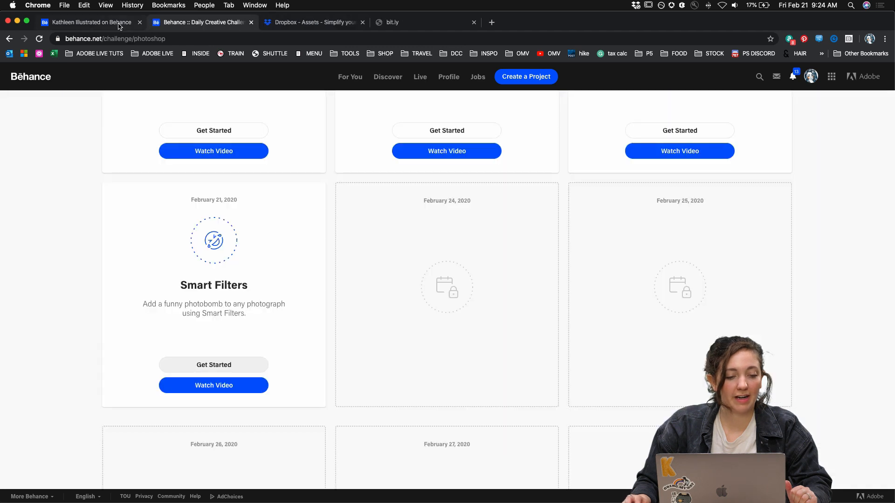
- Open the Photoshop DCC - February 2020 project from the Behance profile for editing
click(88, 22)
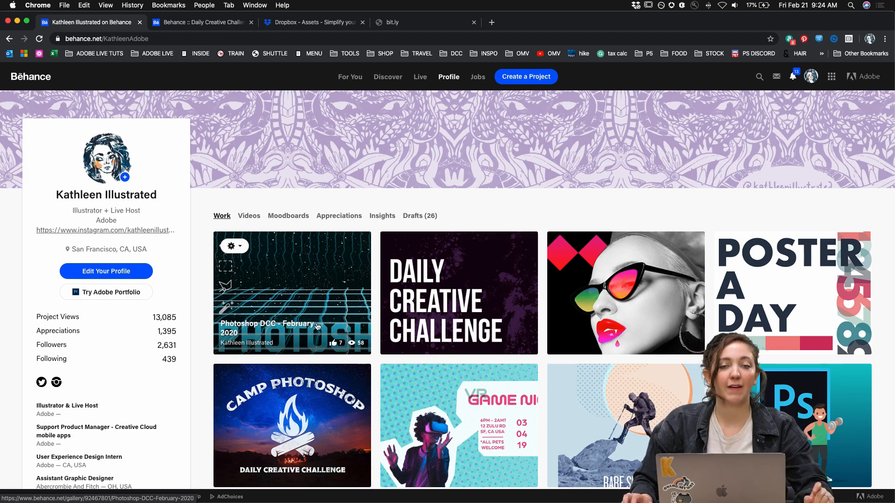
click(226, 248)
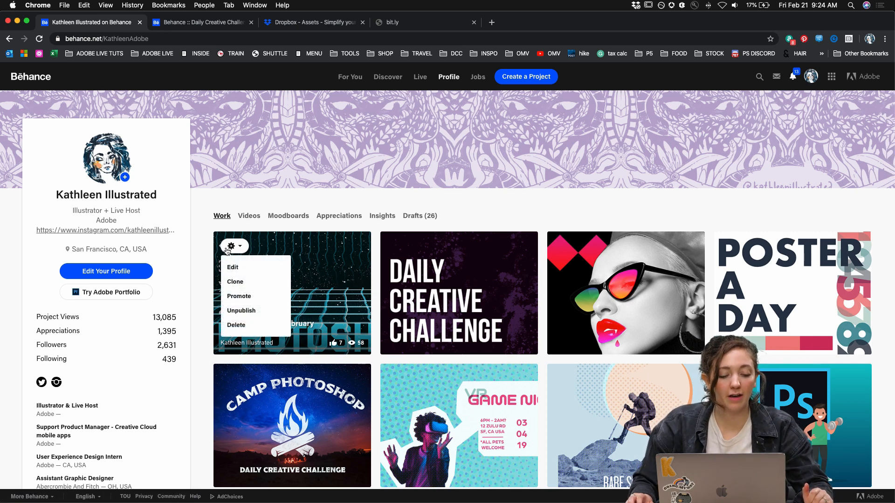
click(230, 269)
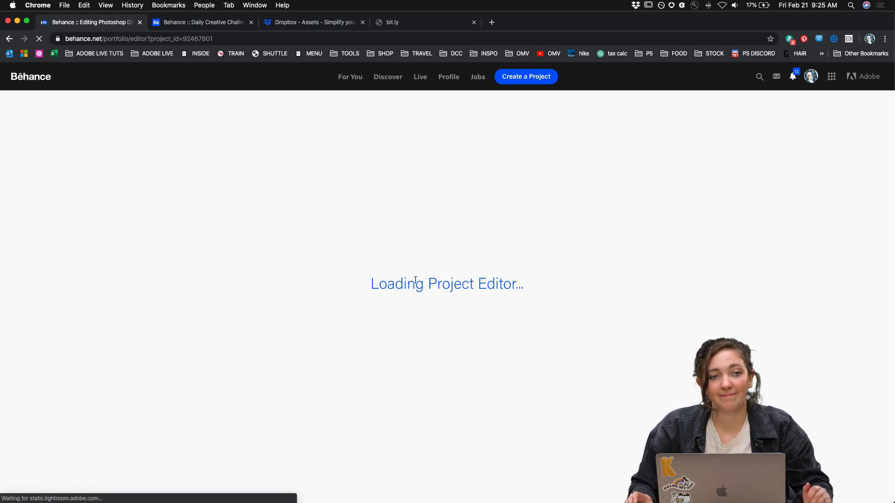
- Start a file upload below the Thank You card in the project and browse to the PS DCC - Feb 2020 folder
scroll(468, 274, down, 15)
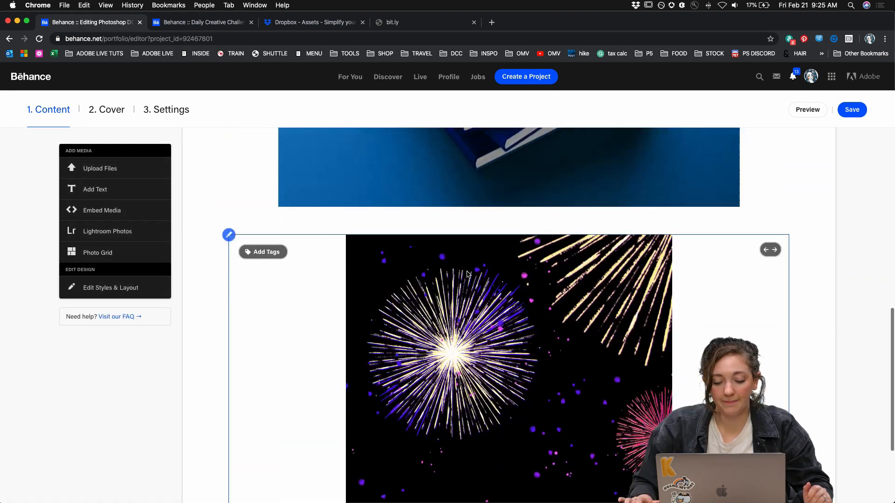
mouse_move(396, 421)
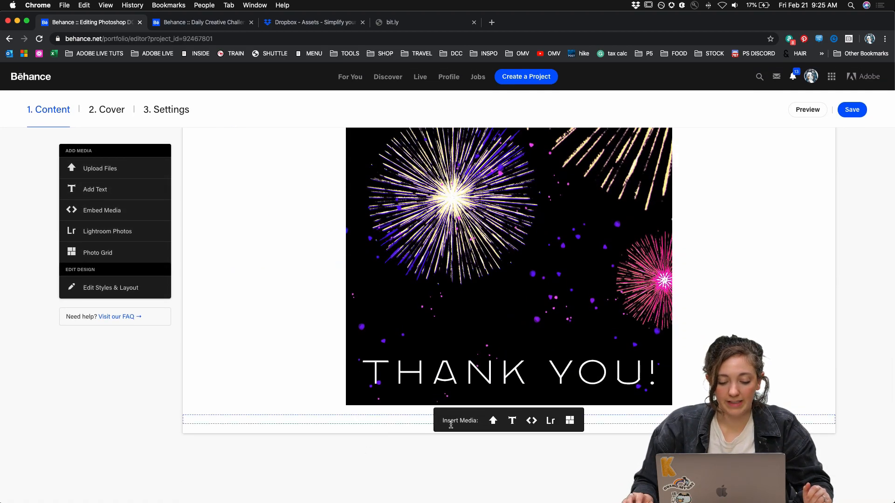
click(493, 421)
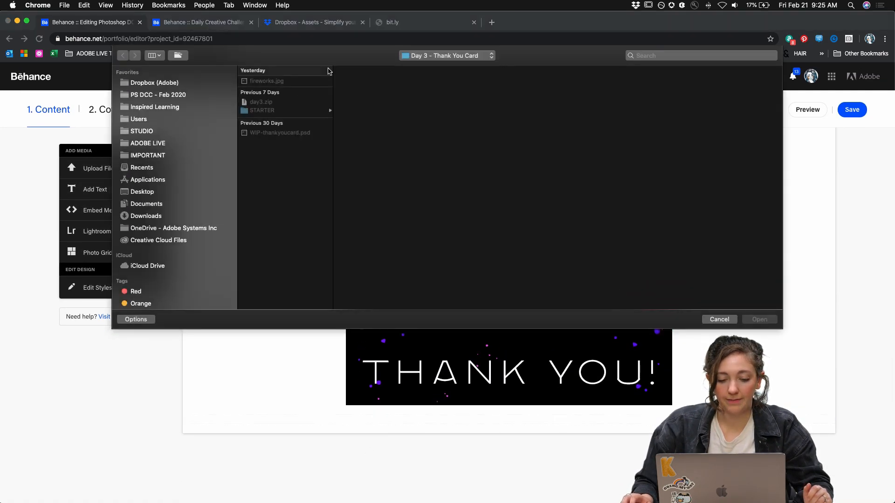
click(472, 58)
click(468, 66)
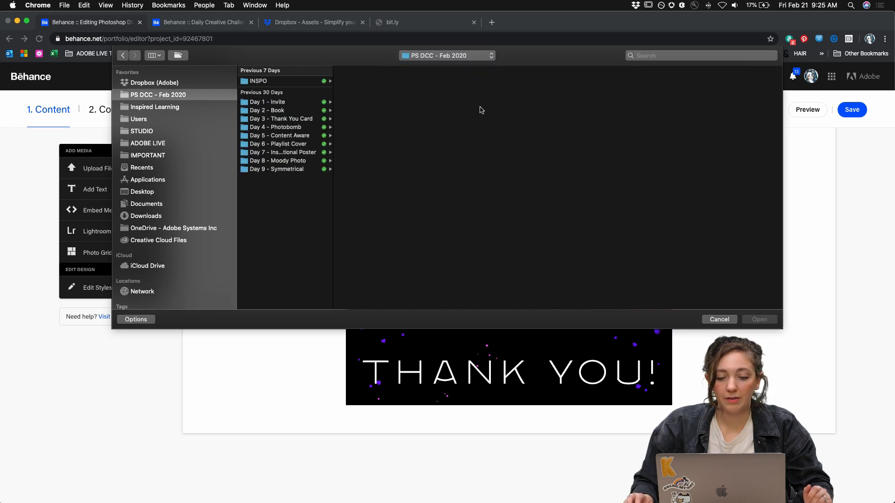